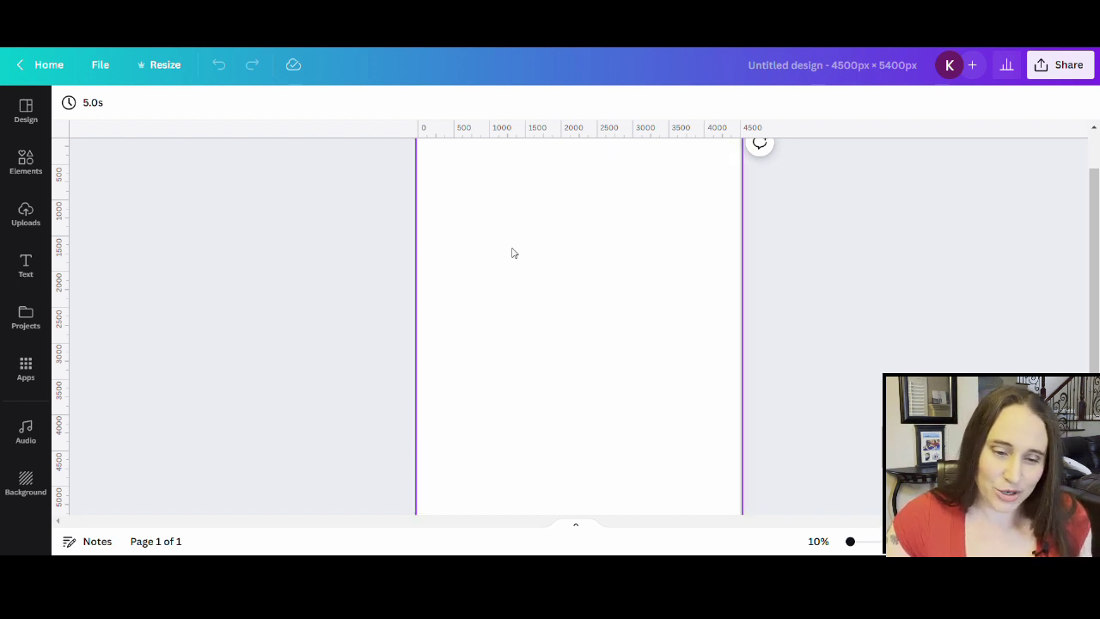
Set the blank page's background colour to solid black
left_click(537, 259)
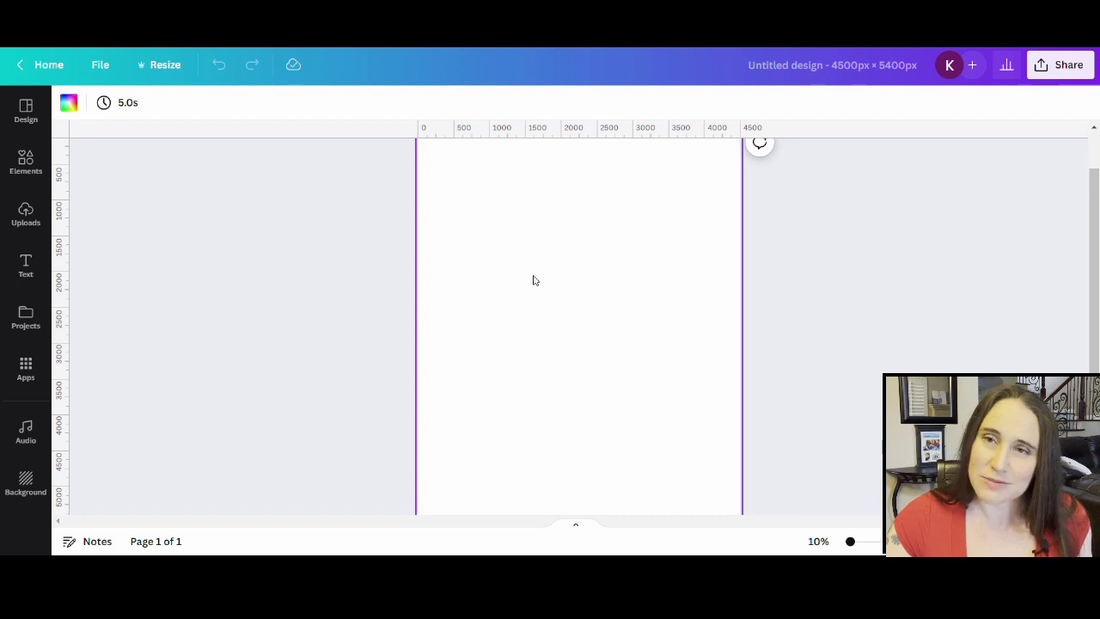
left_click(76, 105)
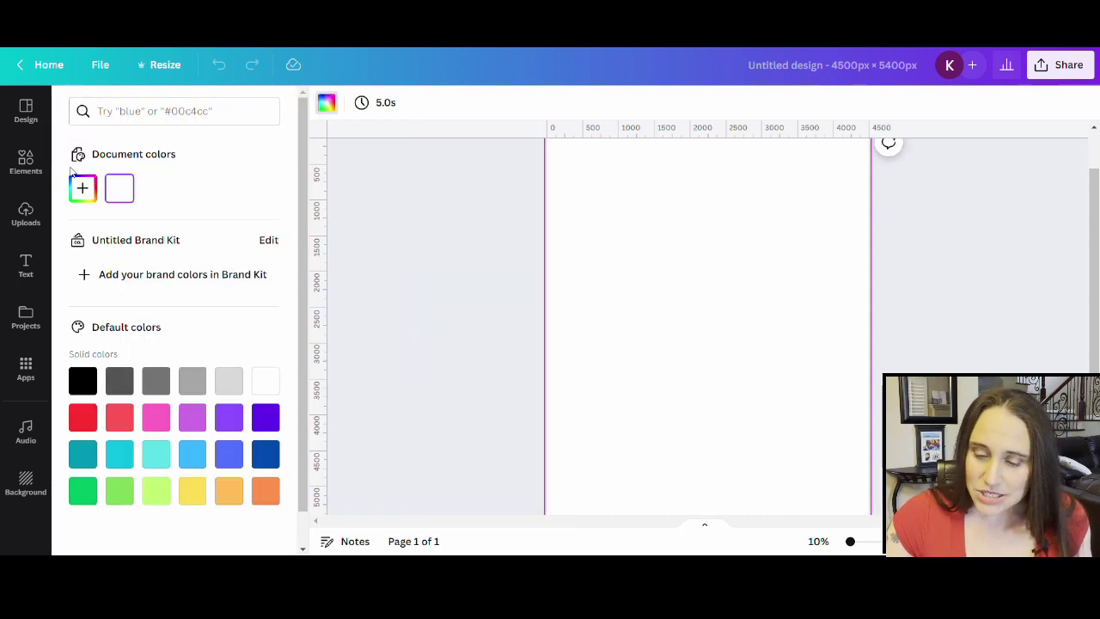
left_click(82, 381)
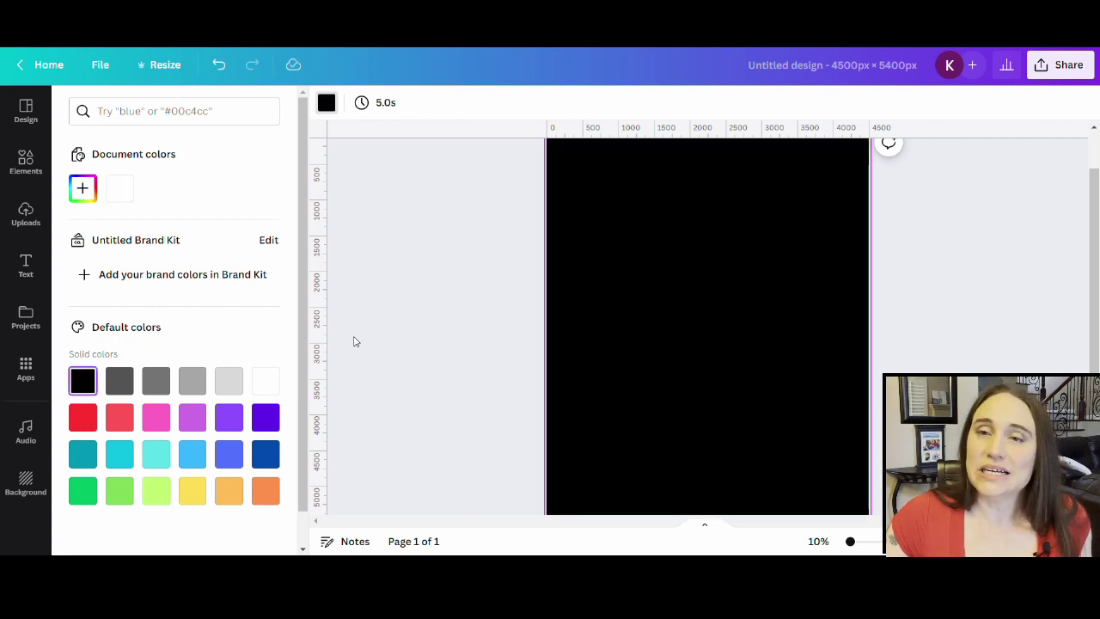
left_click(386, 338)
scroll(835, 337, "up", 2)
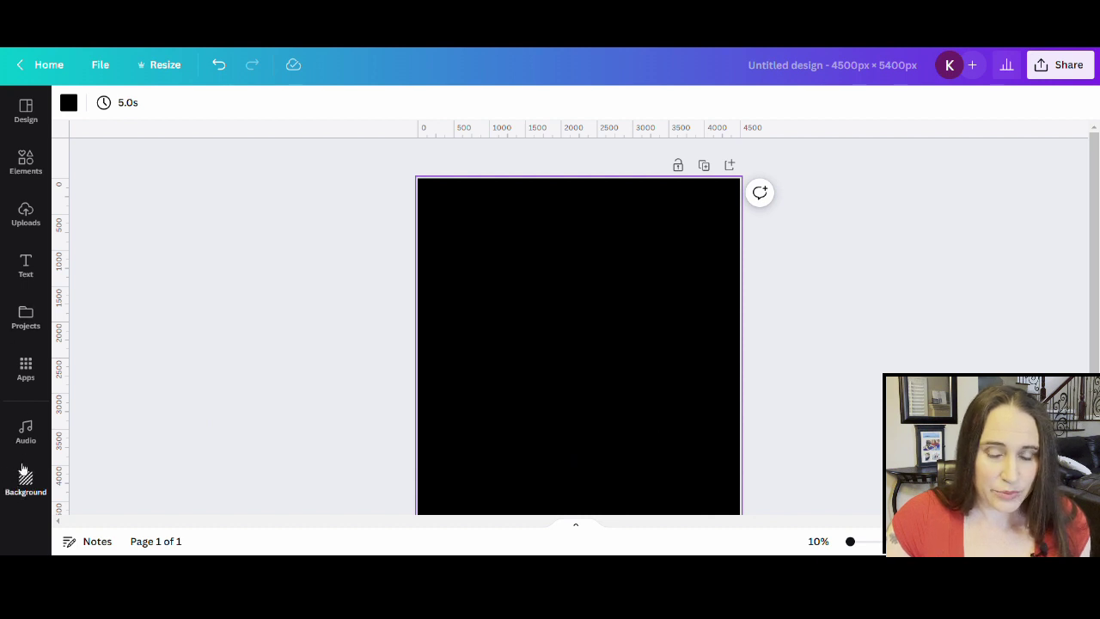
Search the elements library for "earth" and show all matching graphics
left_click(25, 163)
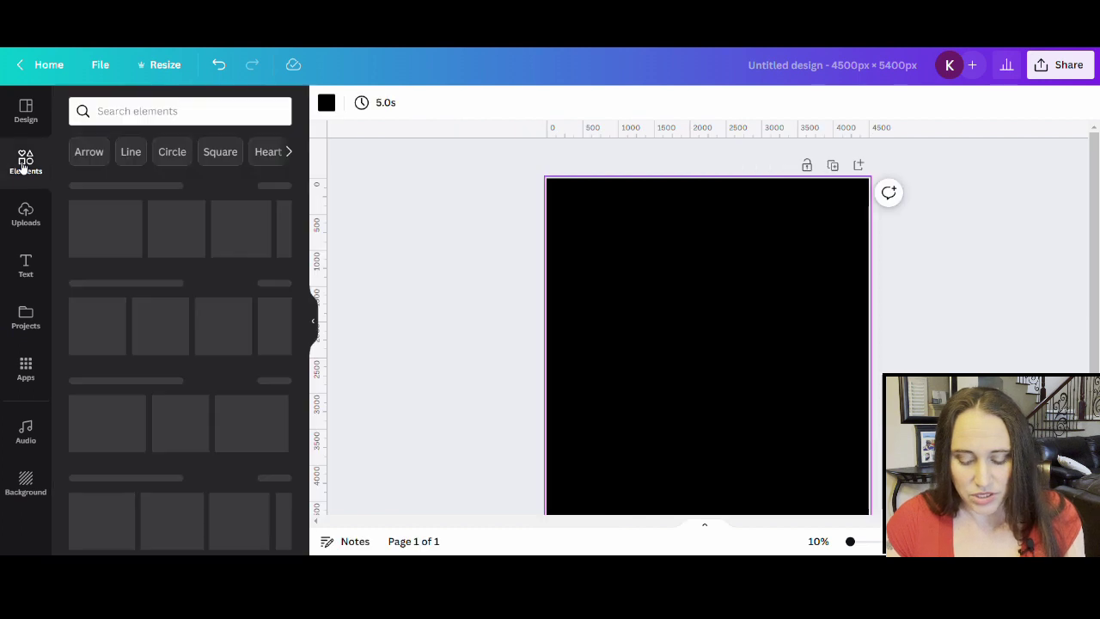
left_click(178, 120)
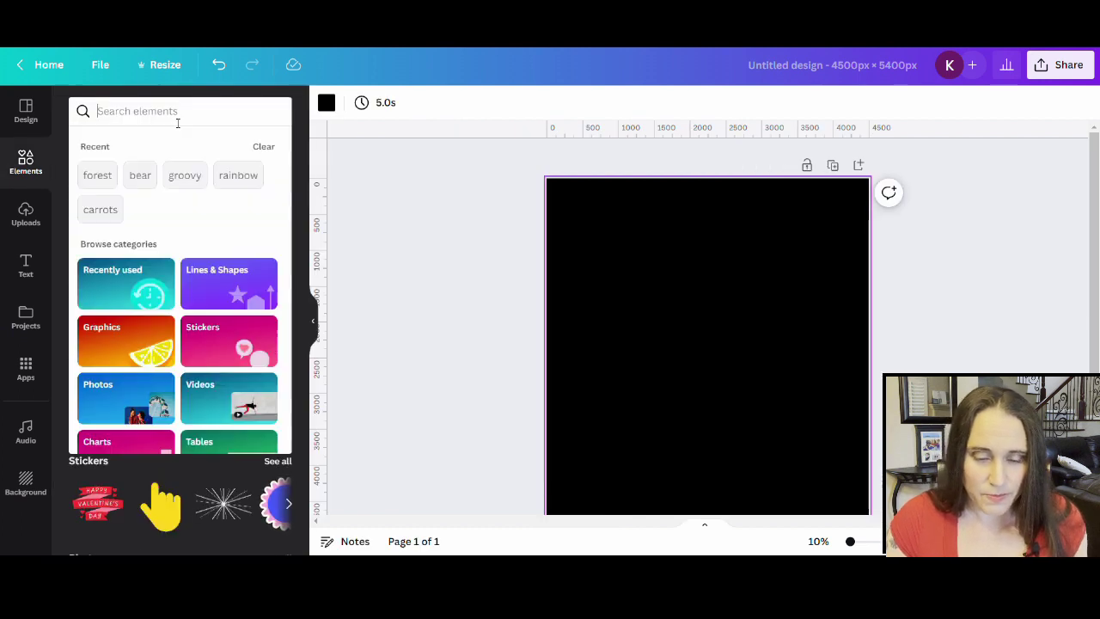
type("e")
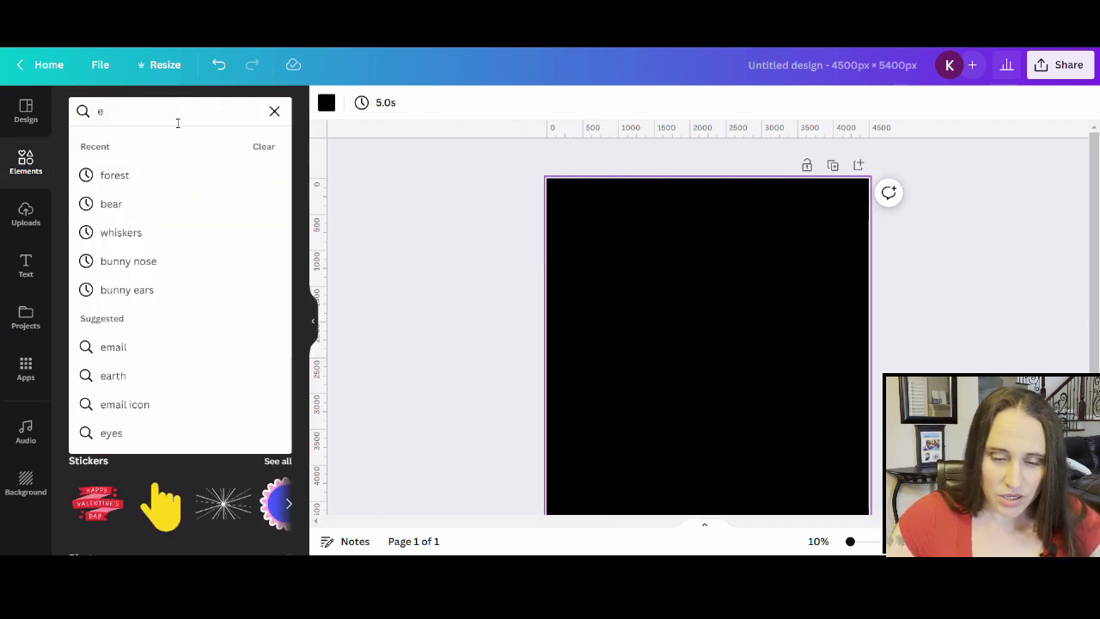
type("arth")
key("Return")
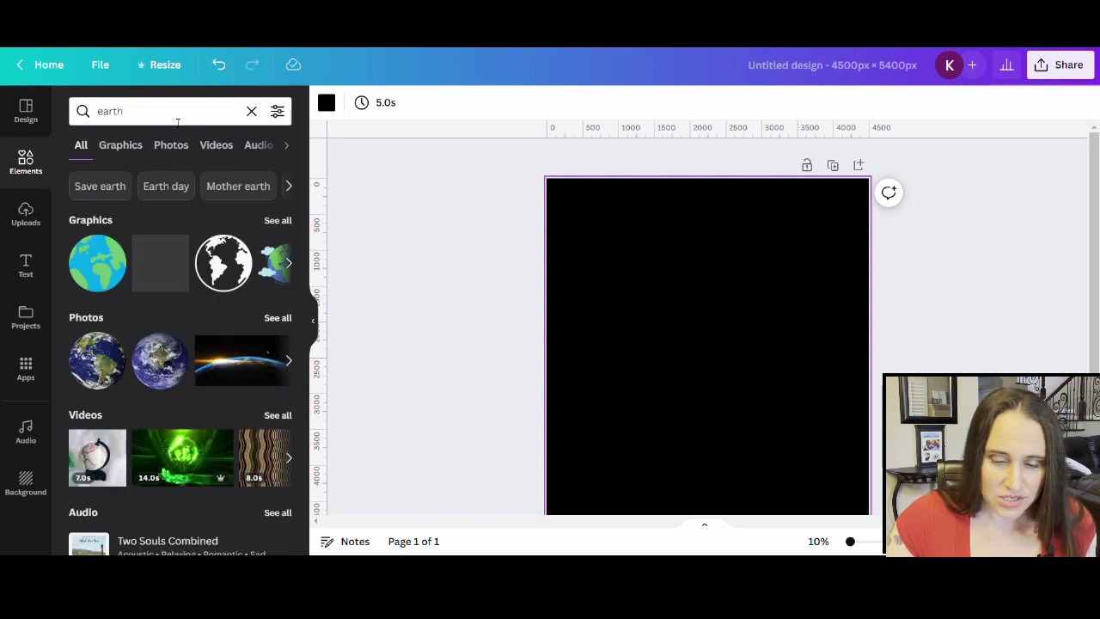
left_click(278, 222)
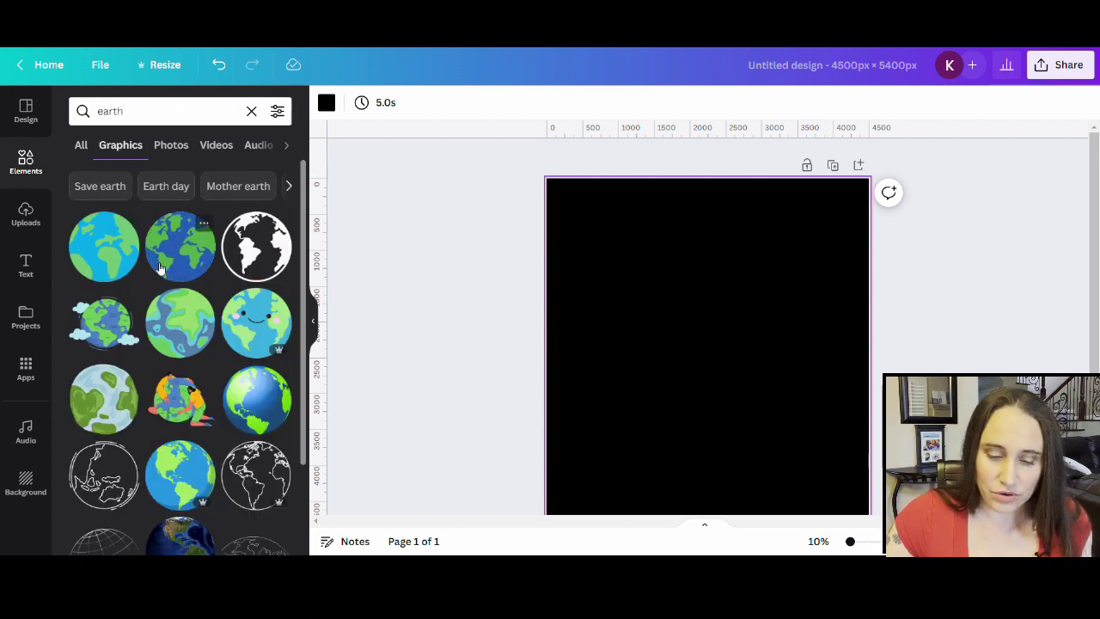
Add the light grey continents-only globe graphic to the page
scroll(189, 258, "down", 2)
scroll(198, 258, "down", 6)
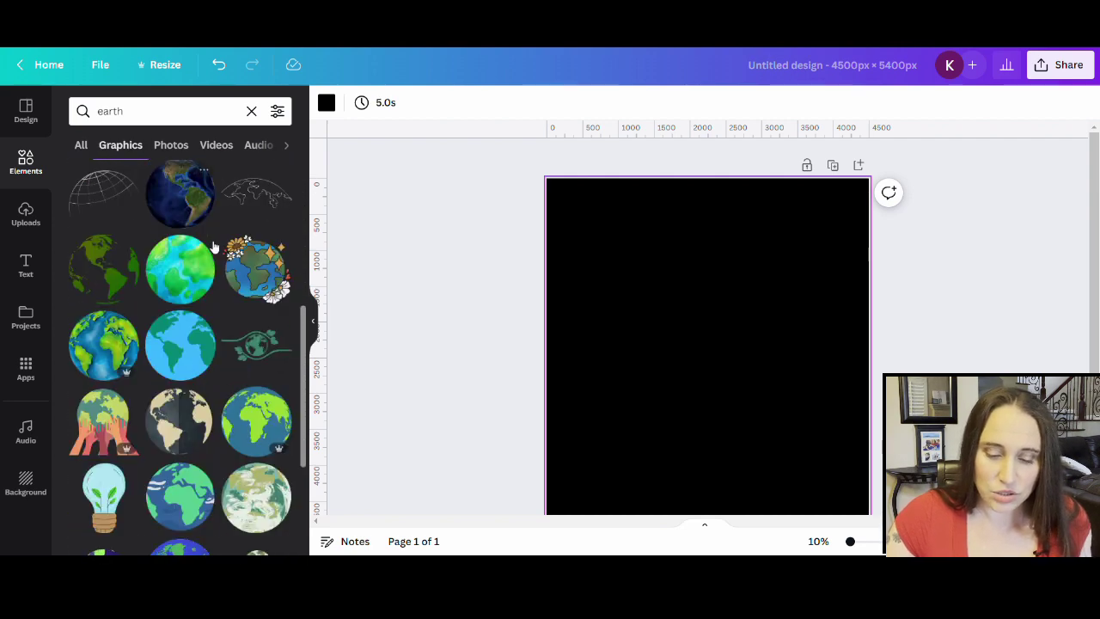
scroll(216, 252, "down", 2)
scroll(215, 300, "down", 10)
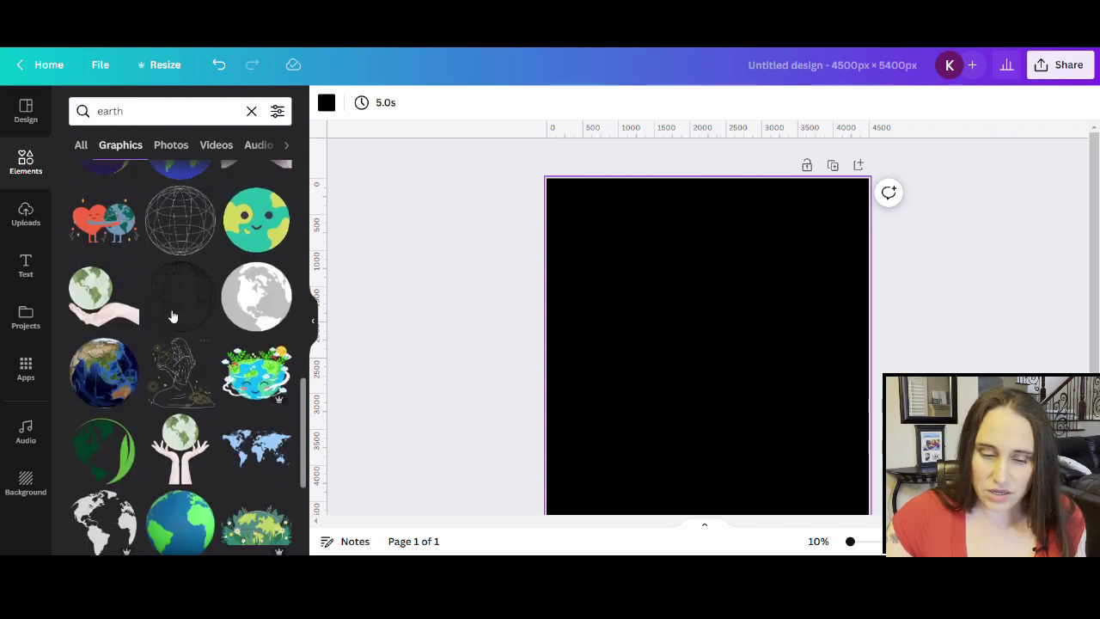
scroll(154, 380, "down", 5)
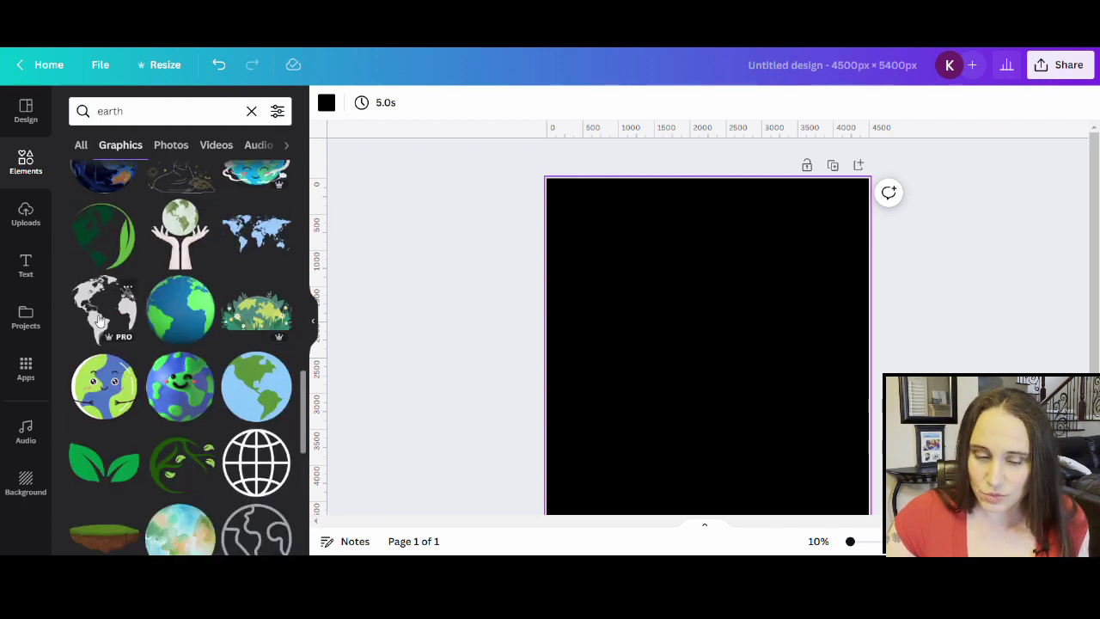
left_click(101, 322)
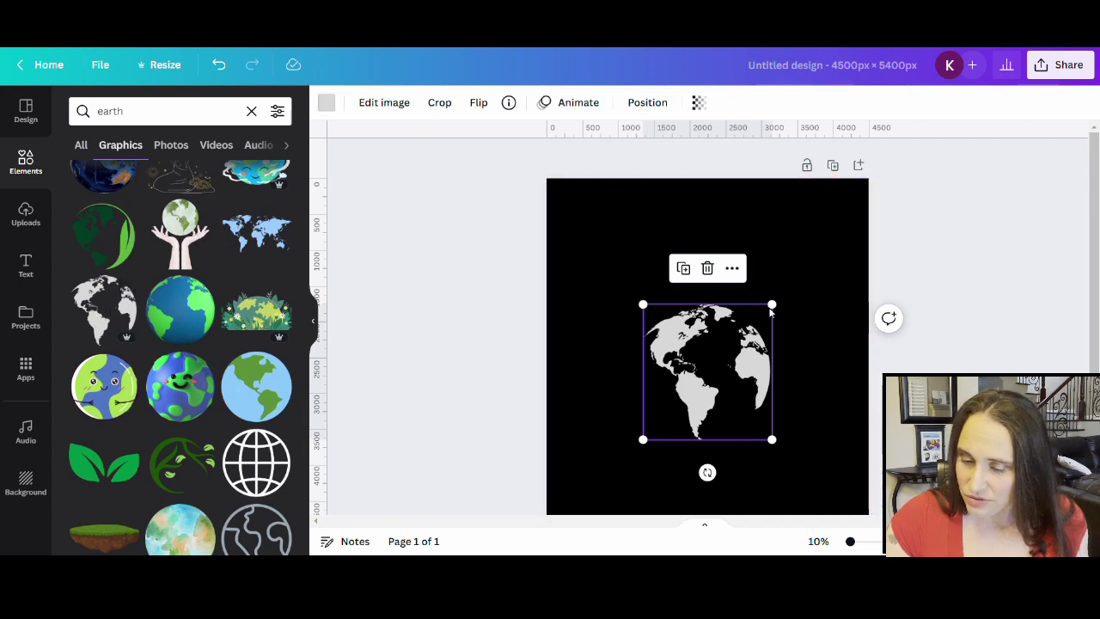
Enlarge the globe to roughly two thirds of the page width and place it around the middle of the page
left_click_drag(773, 305, 872, 240)
left_click_drag(769, 335, 720, 334)
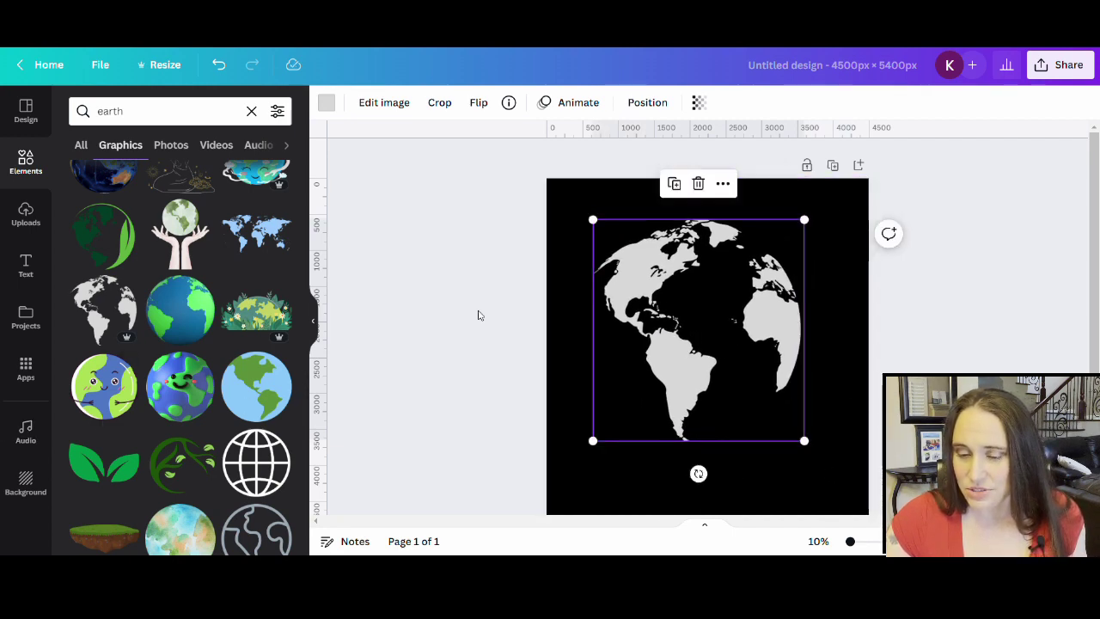
left_click_drag(760, 354, 768, 389)
left_click(854, 364)
scroll(694, 253, "down", 1)
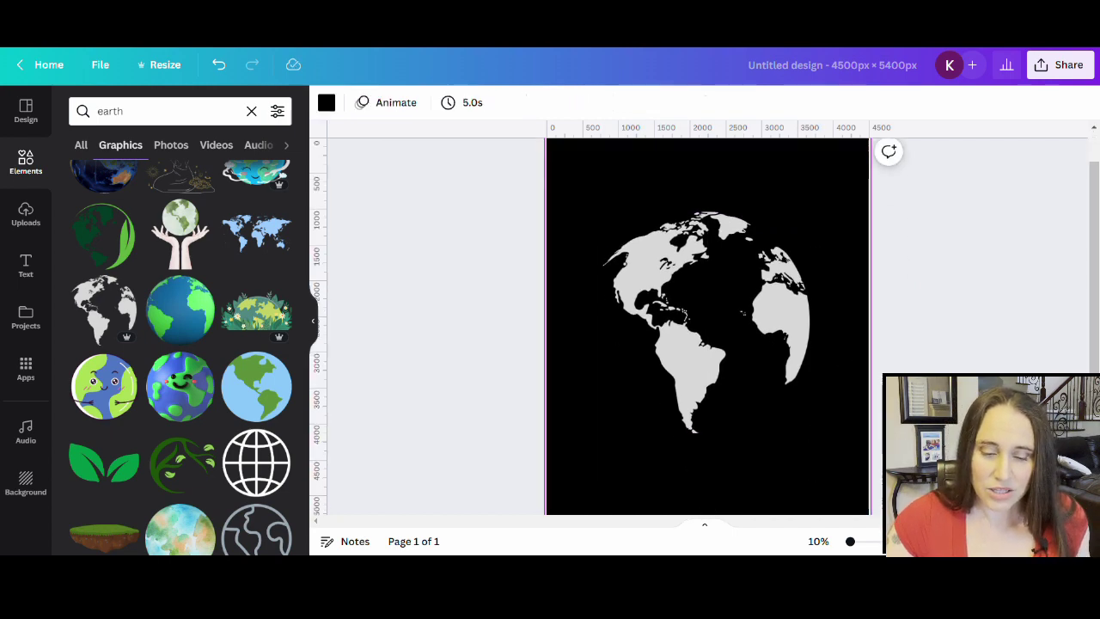
left_click(695, 253)
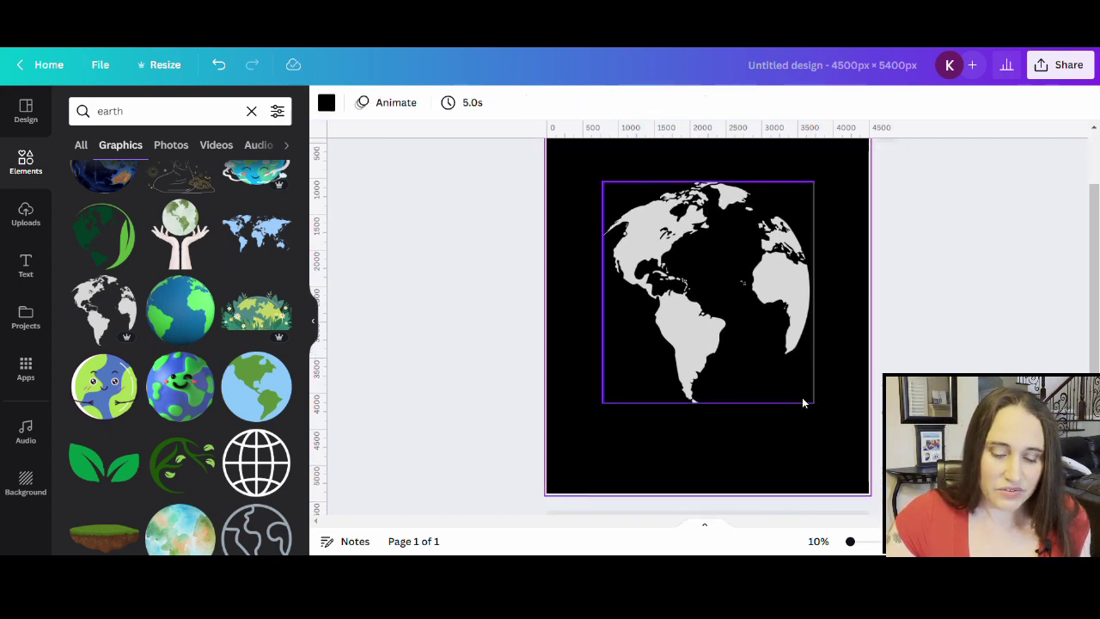
left_click(833, 371)
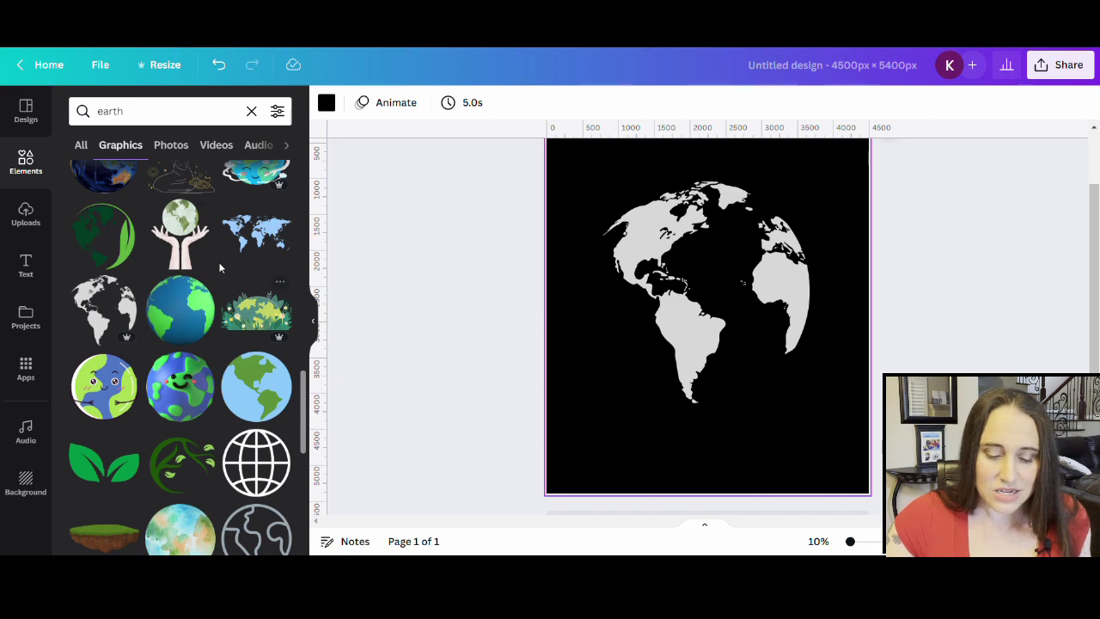
Search the graphics for "grunge circle"
scroll(180, 344, "down", 3)
scroll(92, 293, "down", 3)
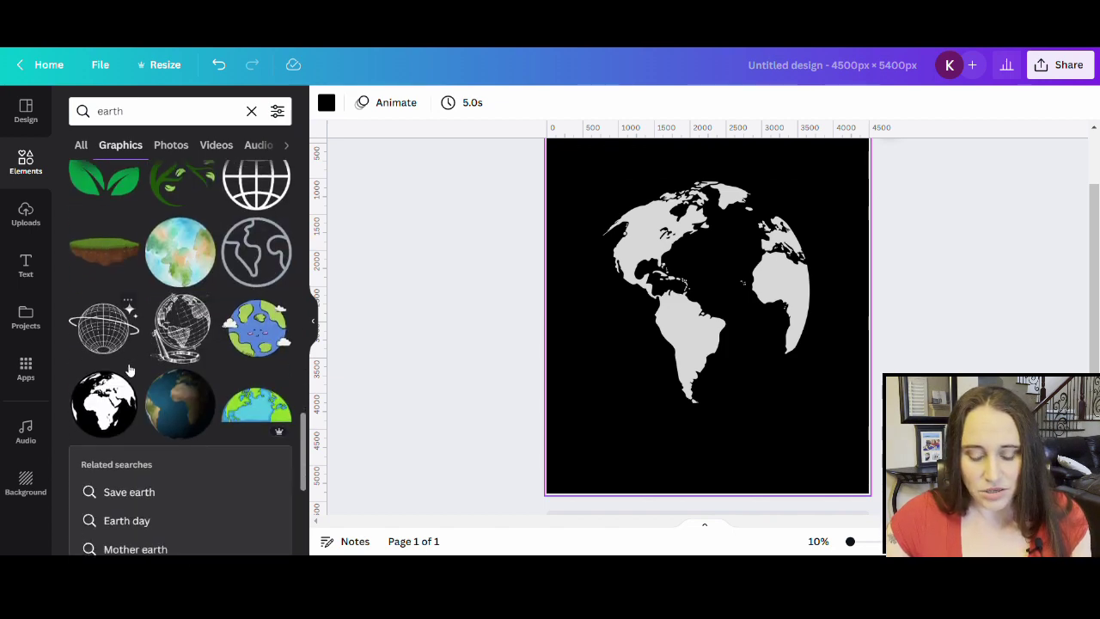
scroll(223, 341, "up", 2)
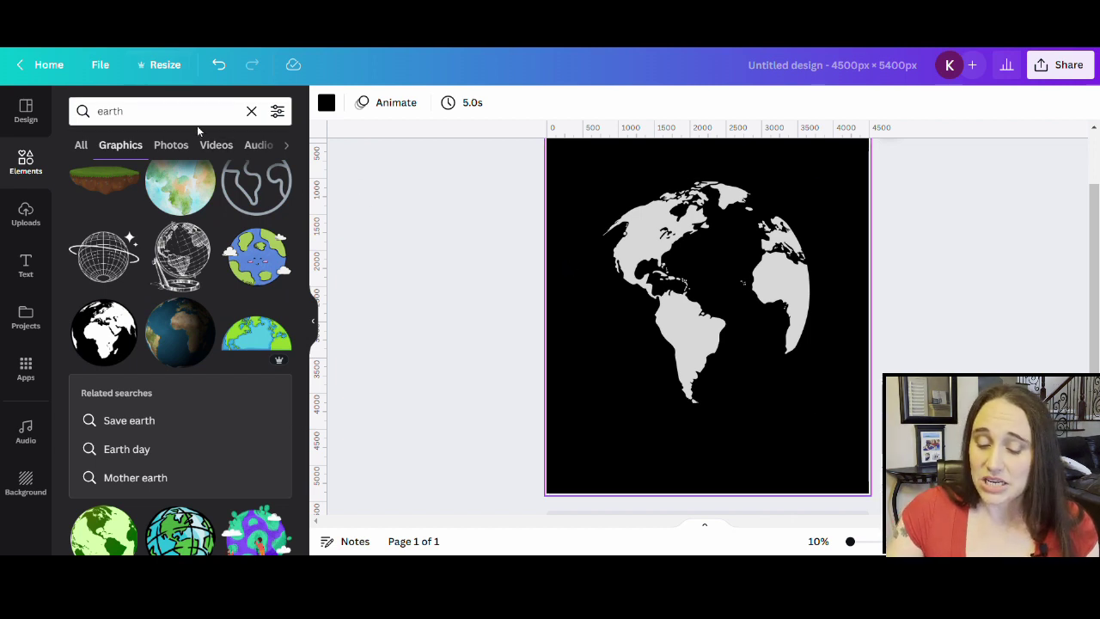
left_click(129, 111)
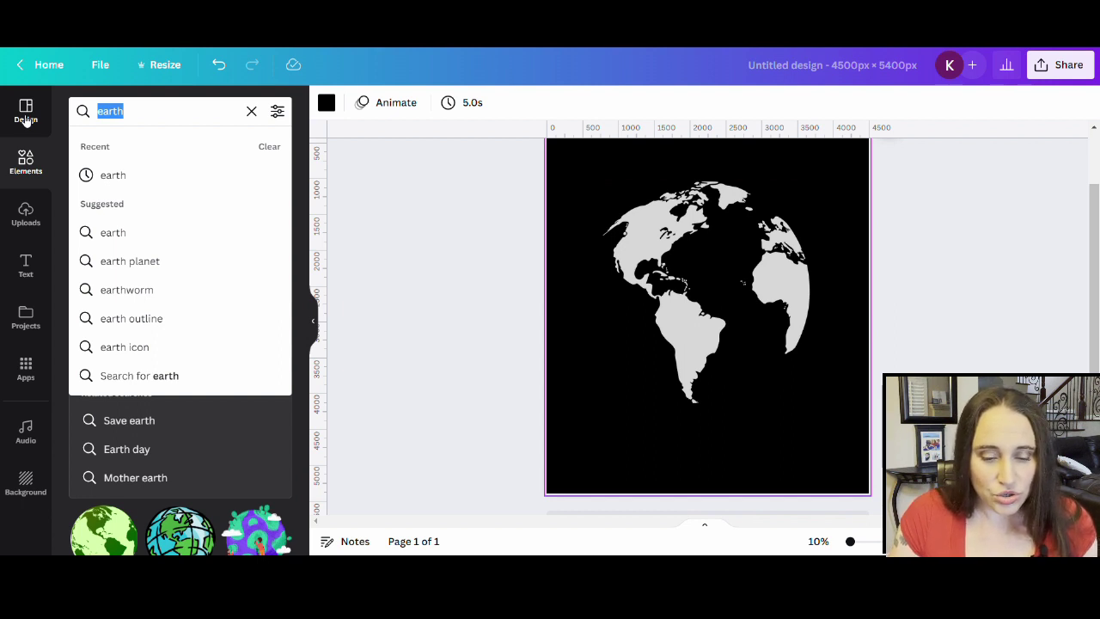
type("gru")
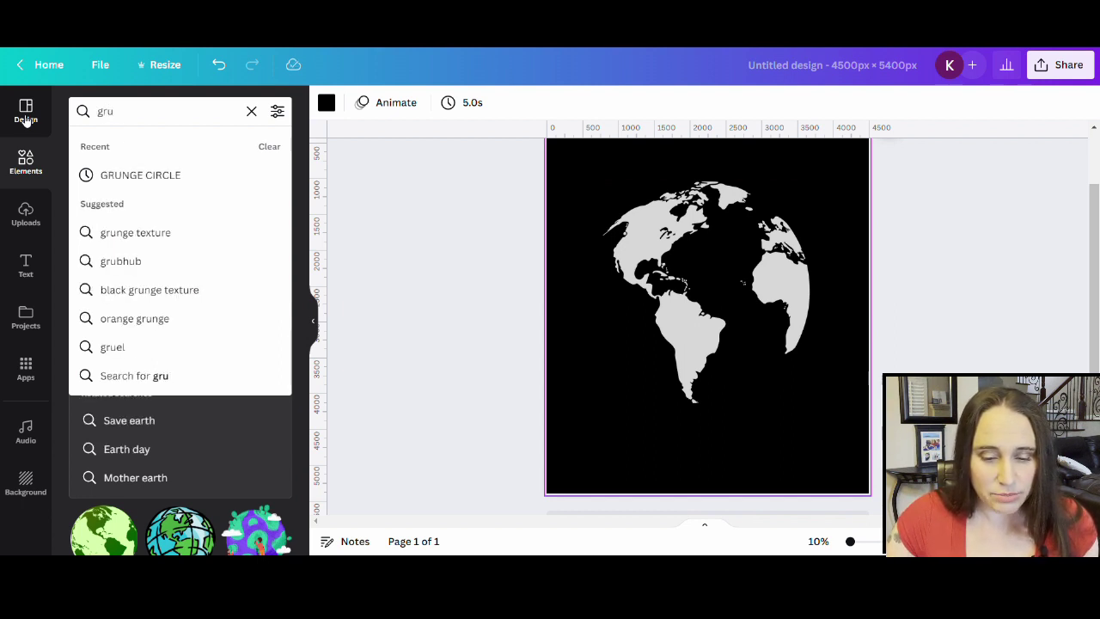
type("nge circle")
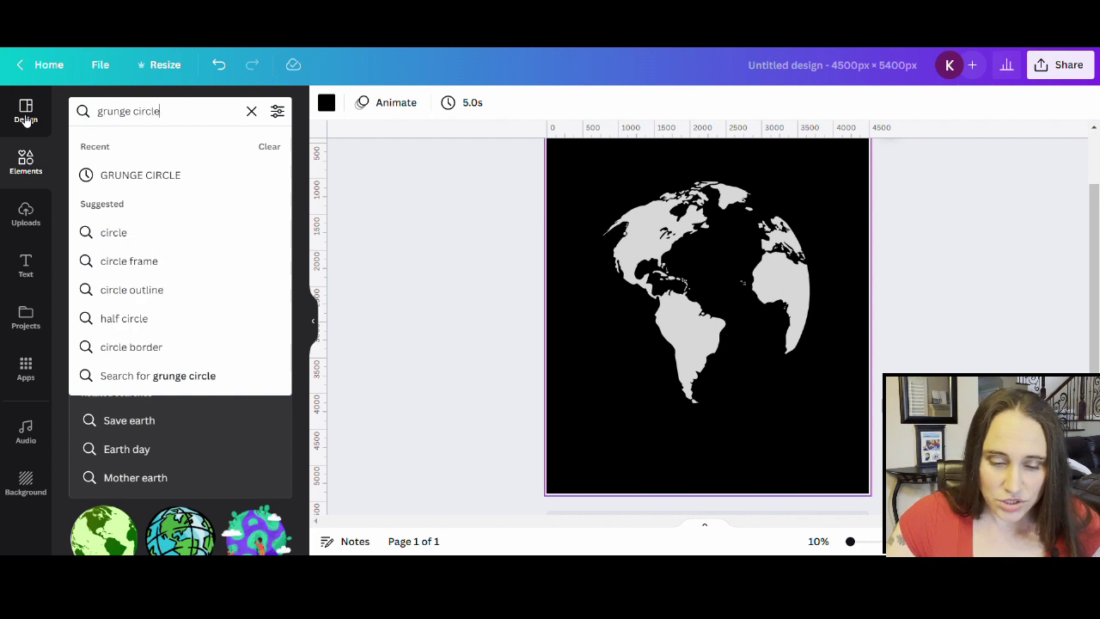
key("Return")
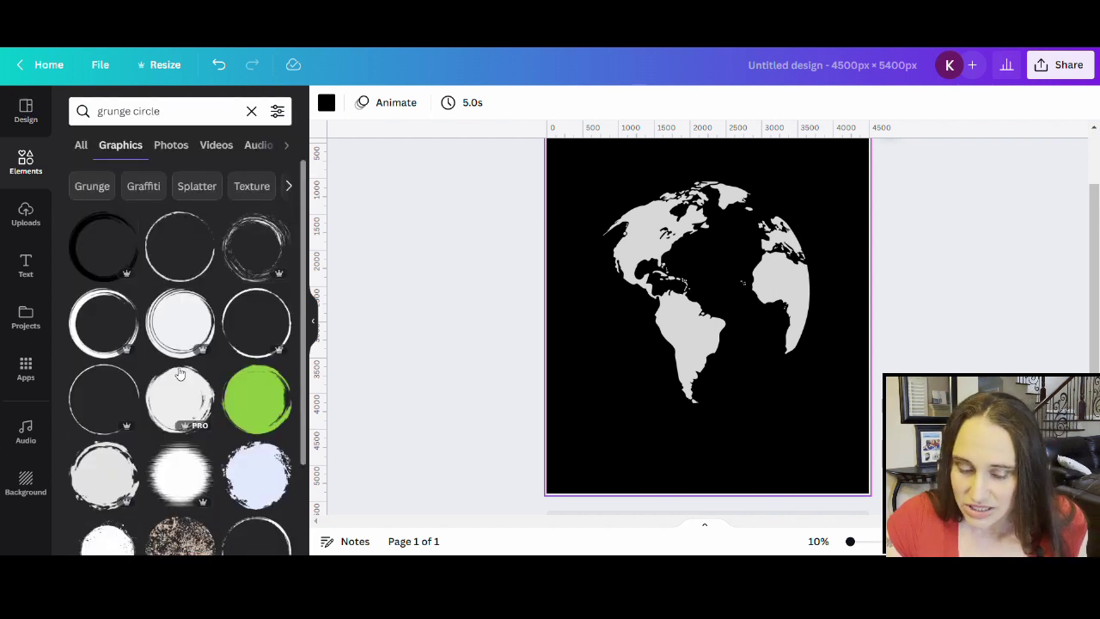
Add a thin grunge circle outline to the page and colour it light grey like the continents
left_click(258, 326)
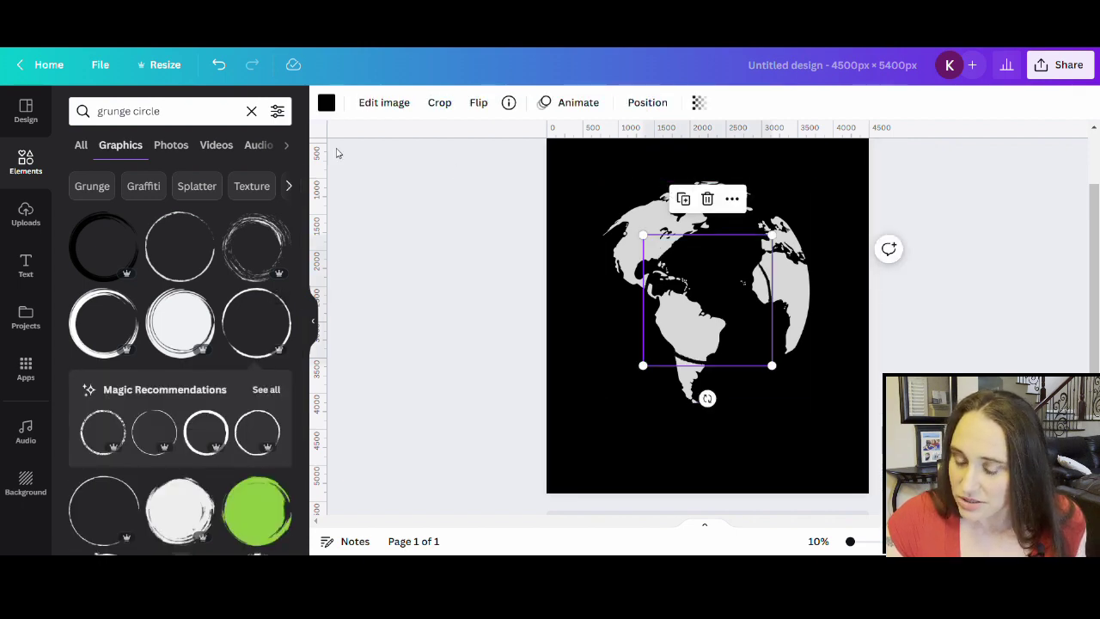
left_click(327, 103)
left_click(234, 383)
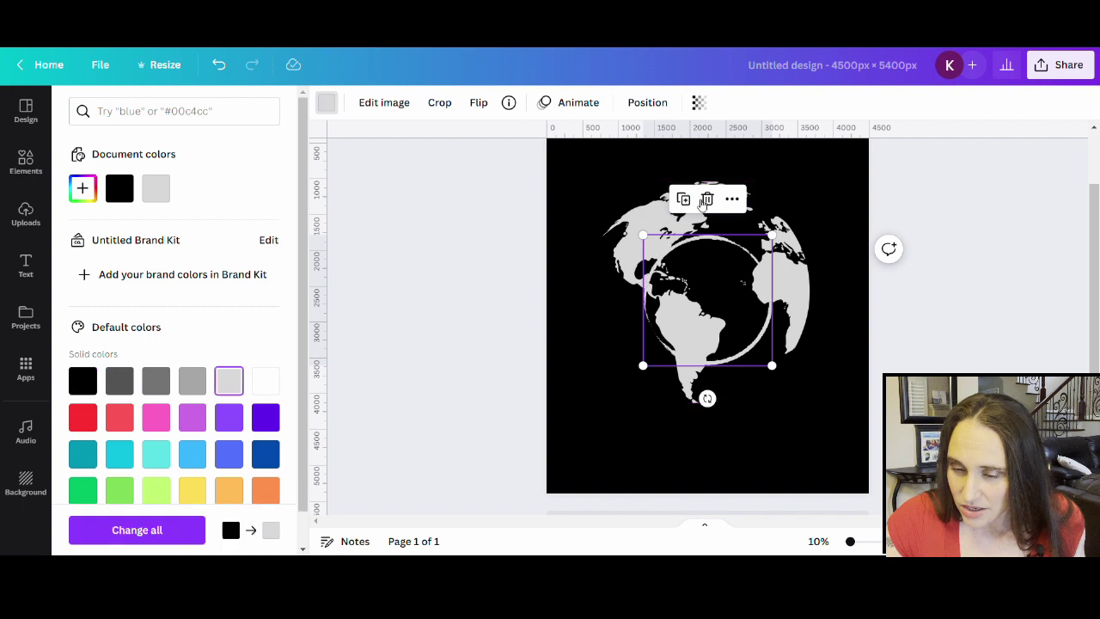
Enlarge the grunge circle and position it around the continents so that it forms the globe's outline
left_click_drag(772, 234, 807, 326)
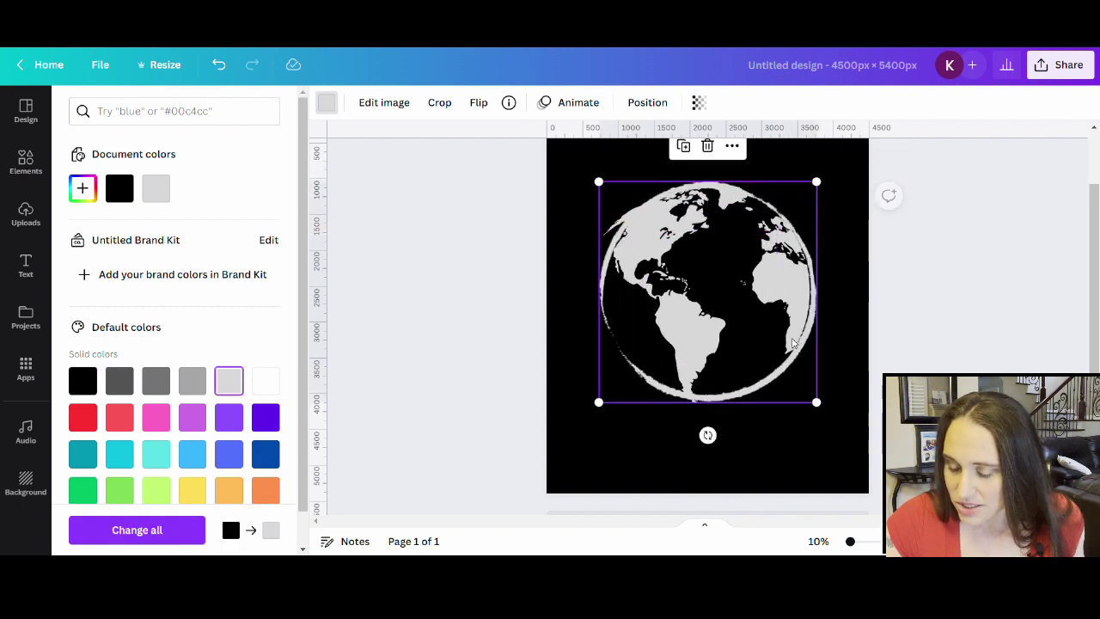
left_click_drag(682, 351, 675, 354)
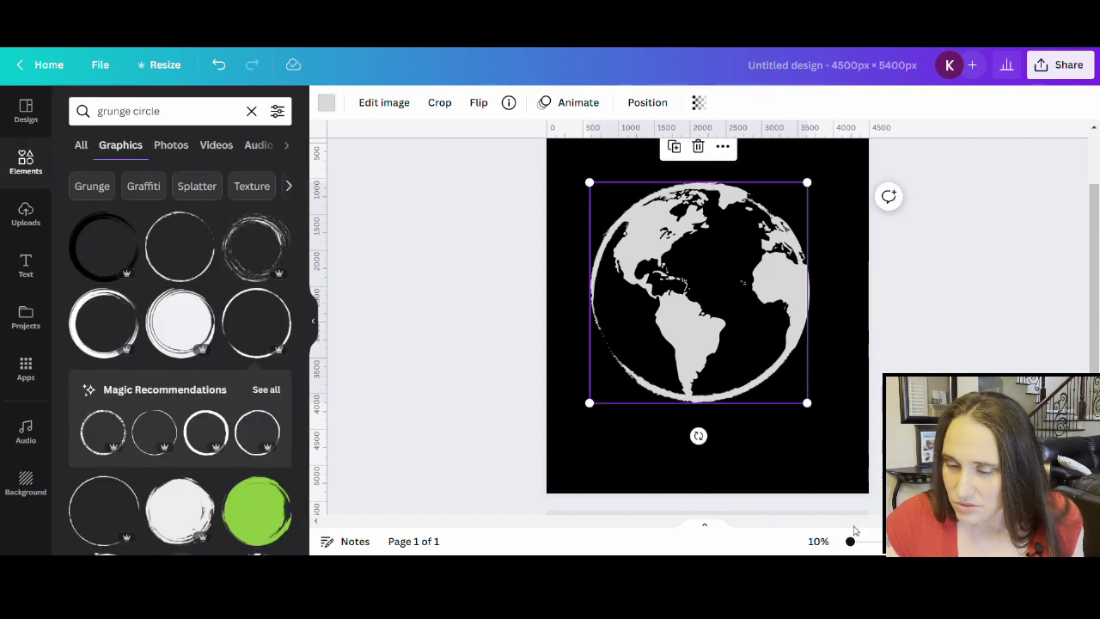
left_click(828, 302)
left_click(799, 296)
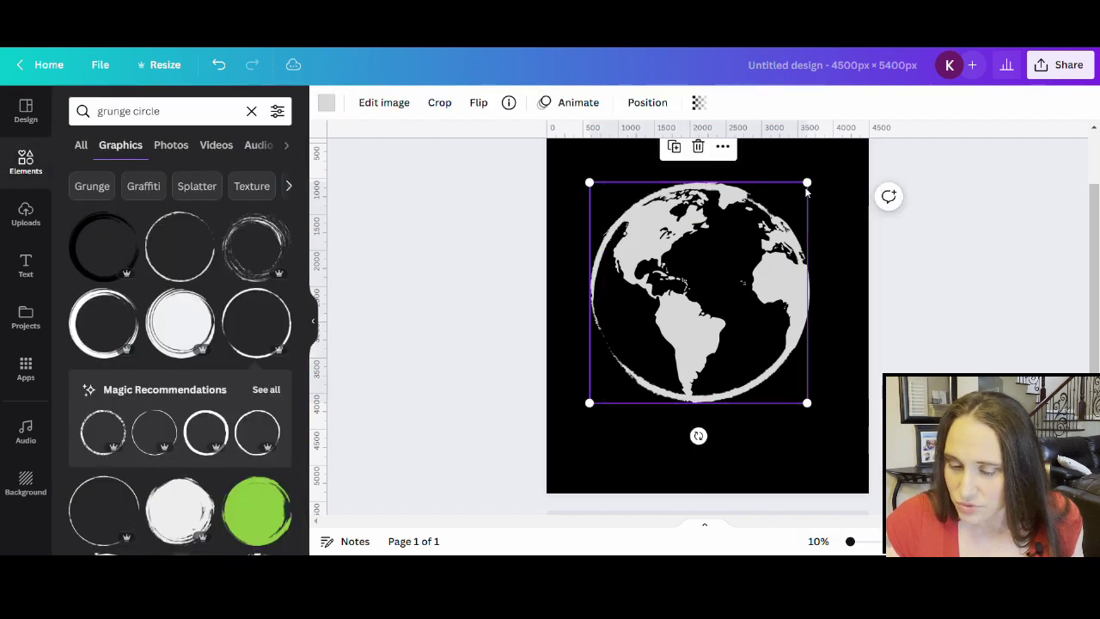
left_click_drag(814, 186, 814, 176)
left_click(793, 446)
left_click(592, 406)
left_click_drag(593, 410, 590, 418)
left_click(830, 467)
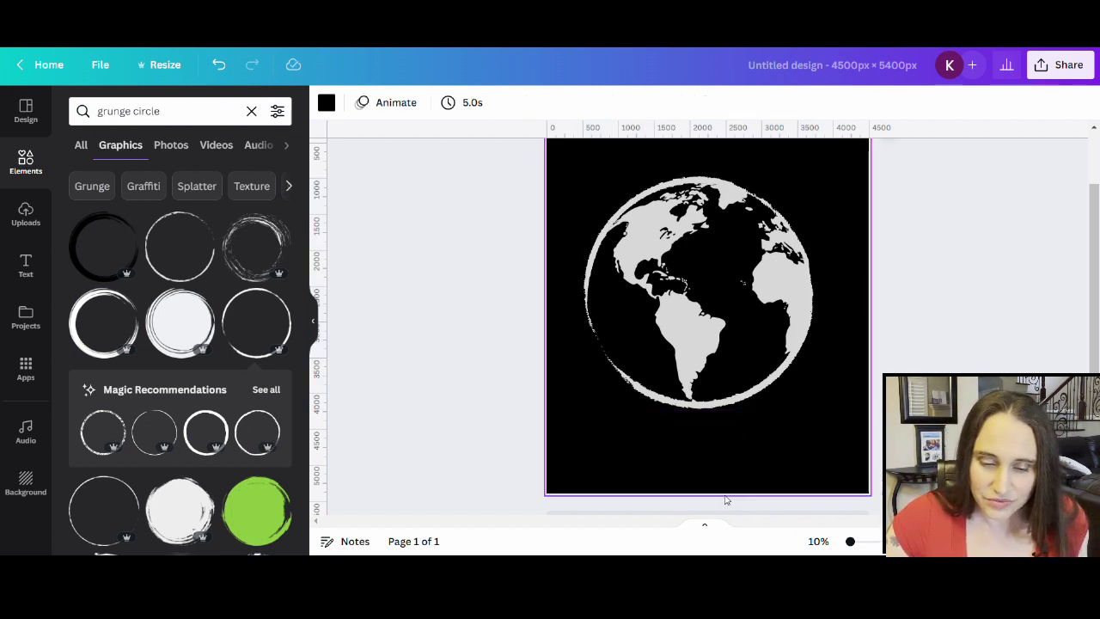
Recolour the grunge circle outline with the custom green #74BD55
scroll(181, 360, "down", 3)
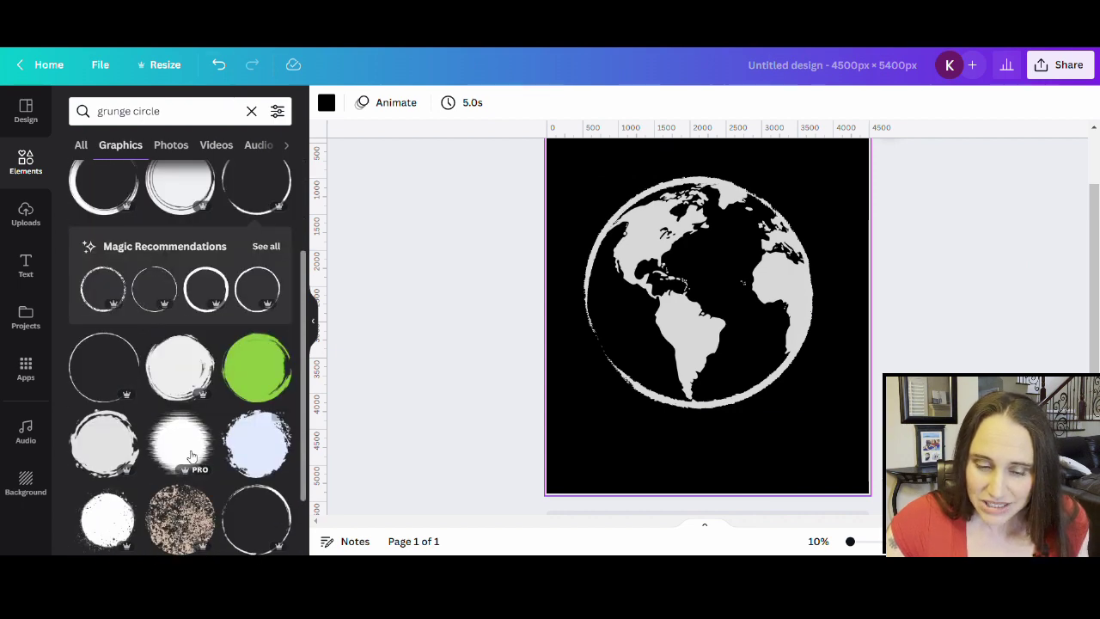
scroll(159, 309, "up", 3)
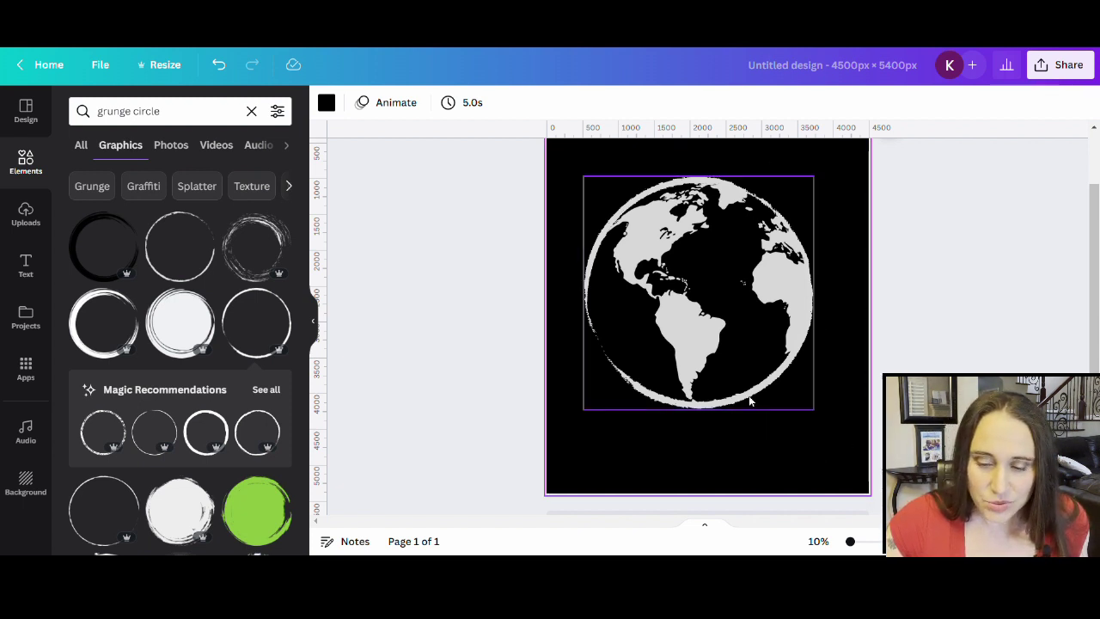
left_click(692, 344)
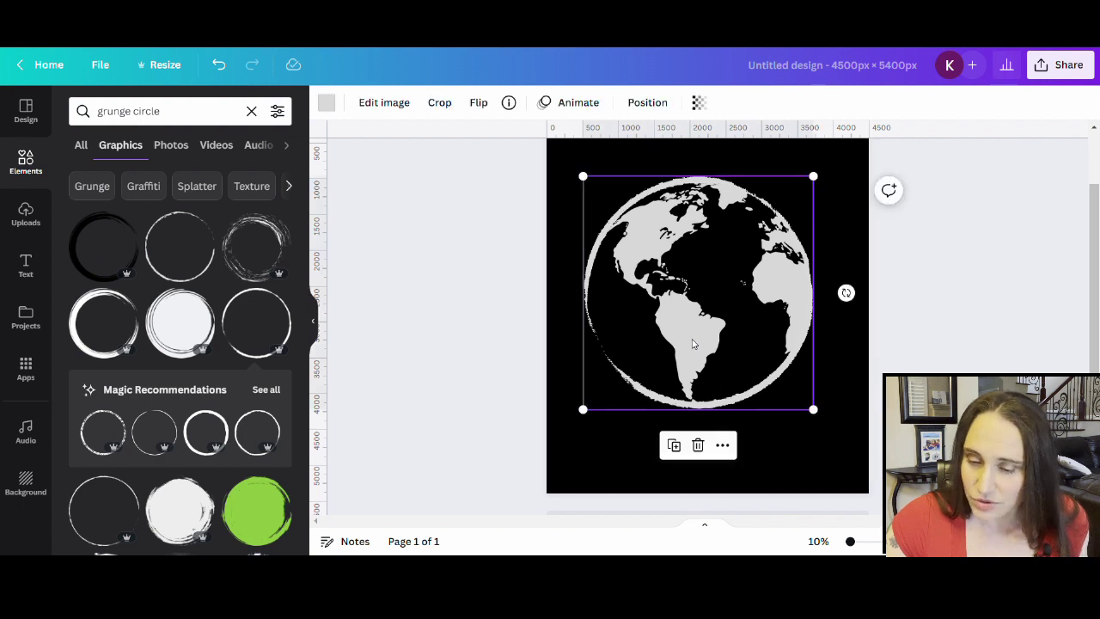
left_click(337, 109)
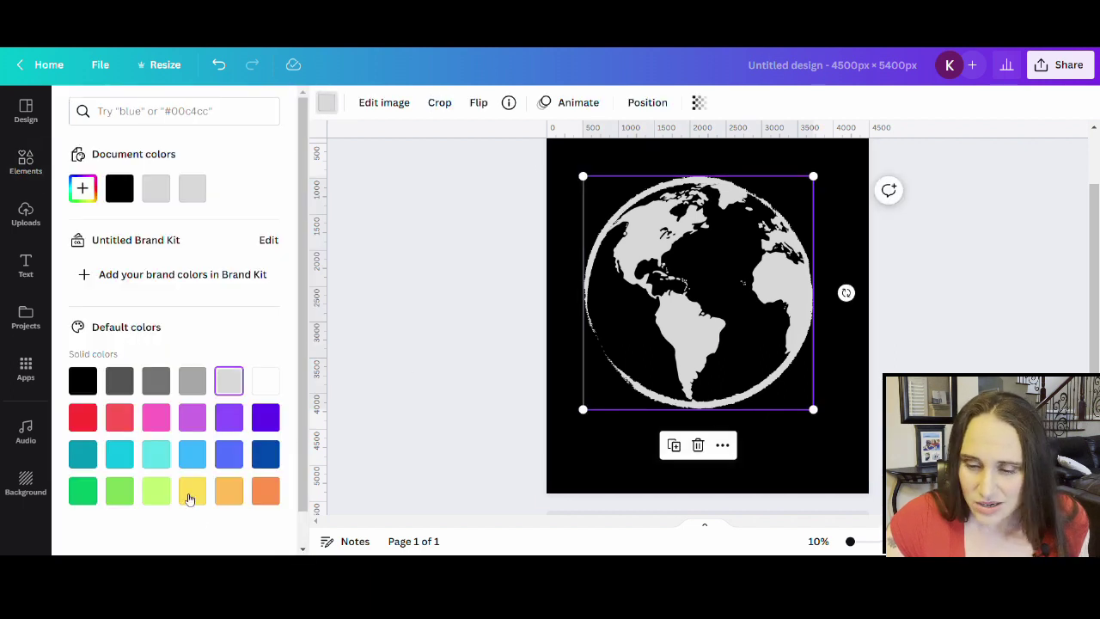
left_click(121, 492)
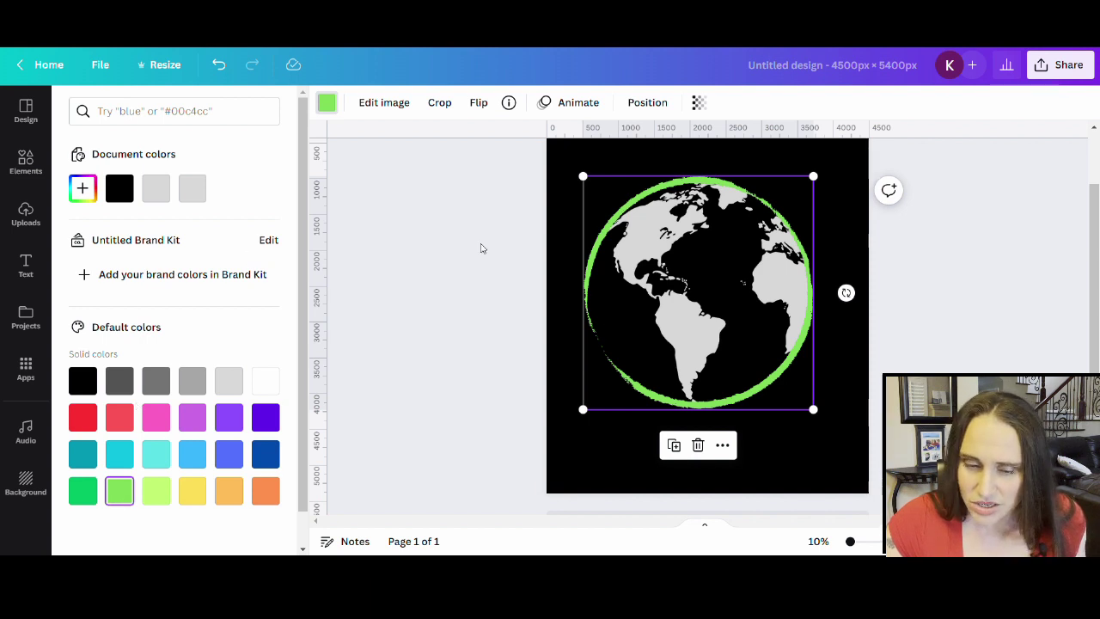
left_click(90, 188)
left_click(190, 241)
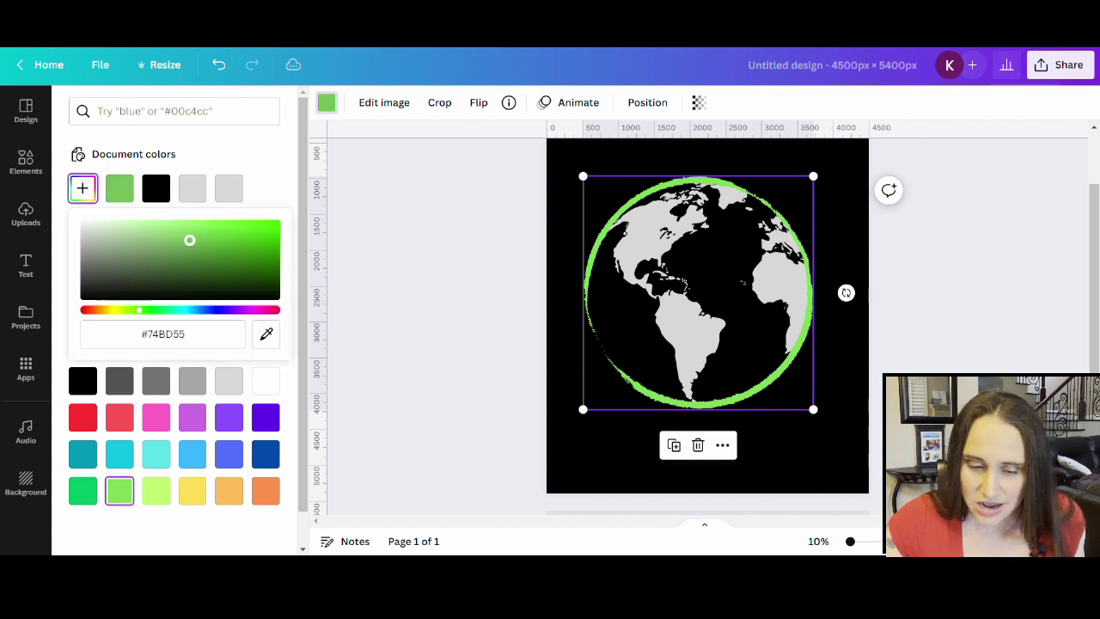
Recolour the grunge circle outline with the softer green #8DC675 and apply the same green to the continents
left_click(169, 243)
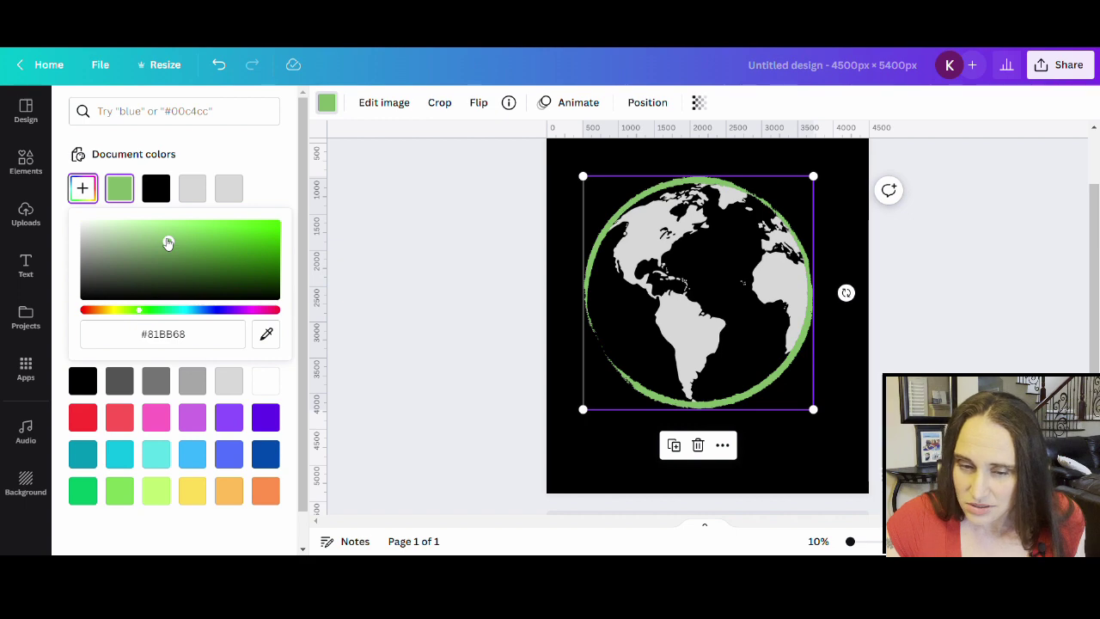
left_click(165, 240)
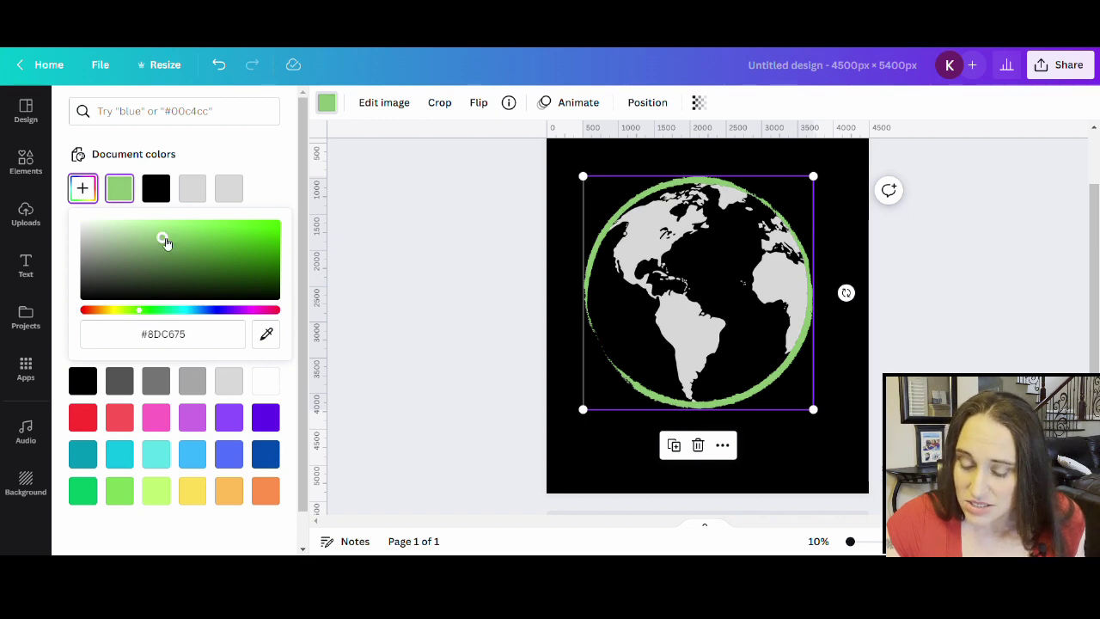
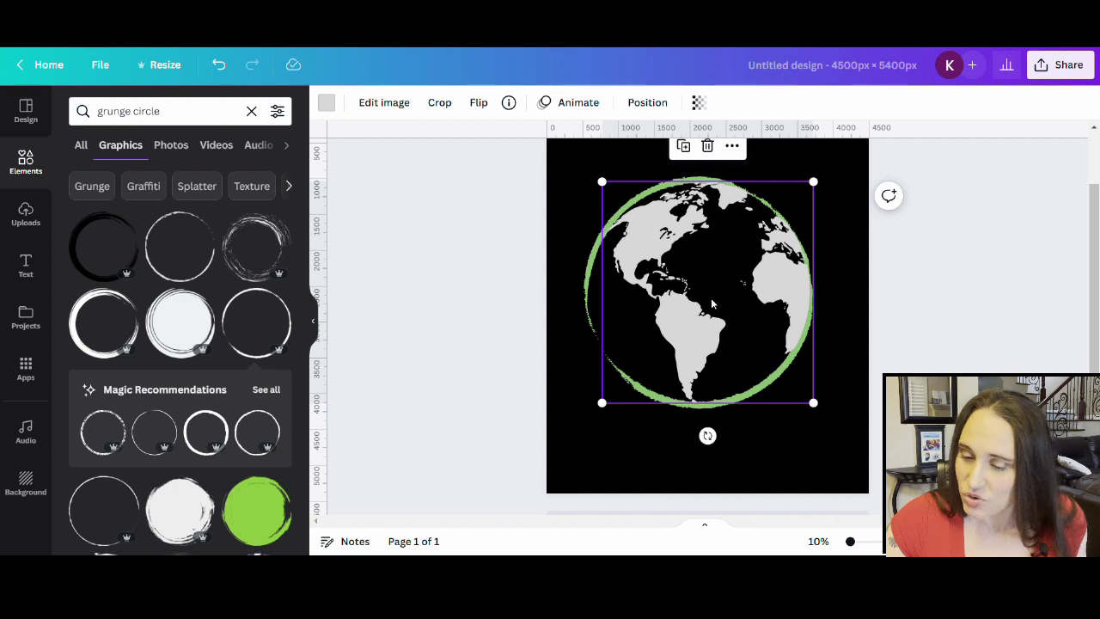
left_click(326, 103)
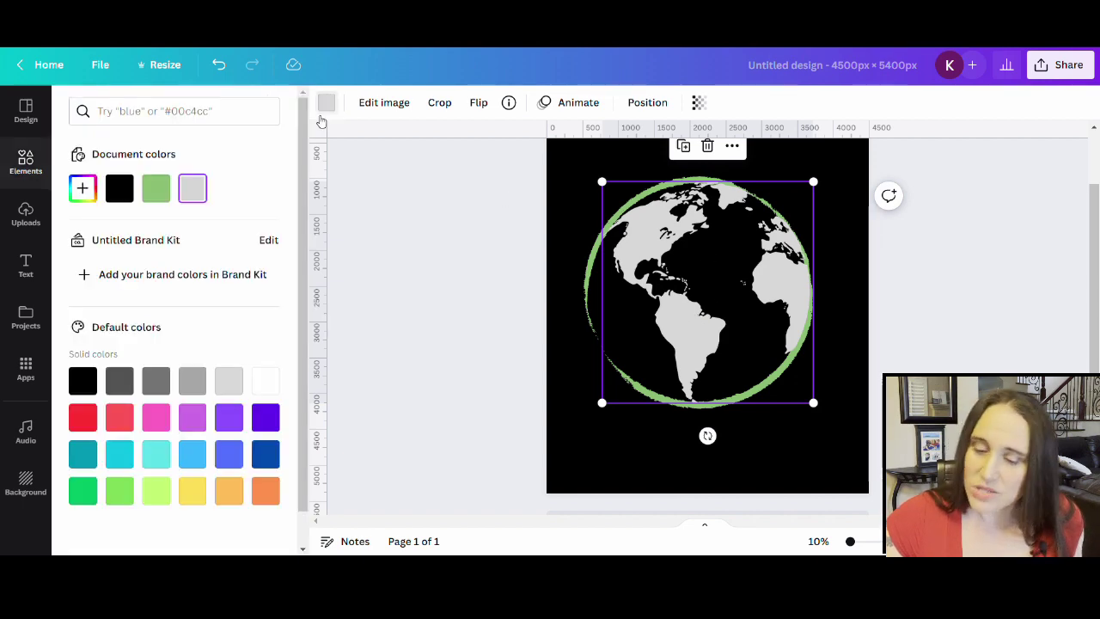
left_click(164, 200)
left_click(926, 300)
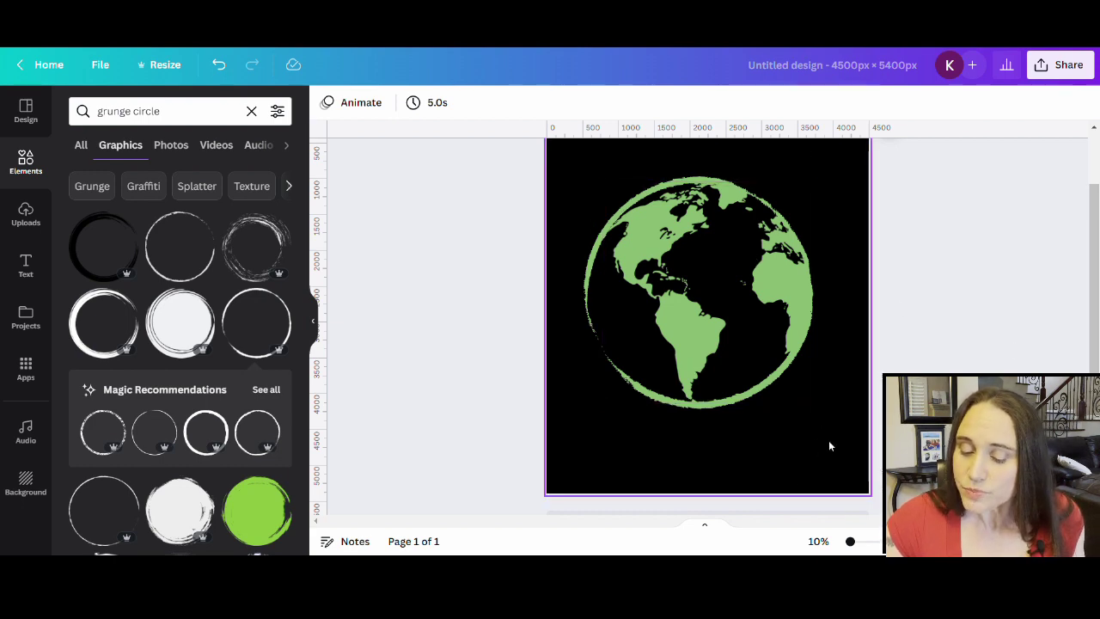
Group the continents with the circle outline and shift the grouped globe slightly to the right on the page
left_click_drag(827, 436, 600, 242)
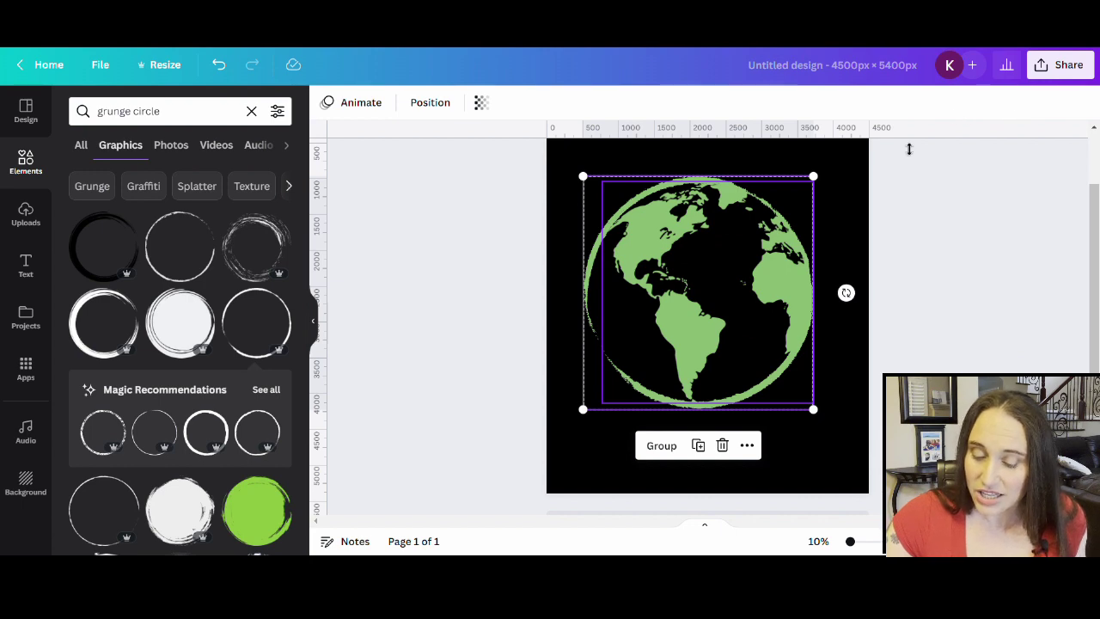
left_click(666, 453)
left_click(568, 456)
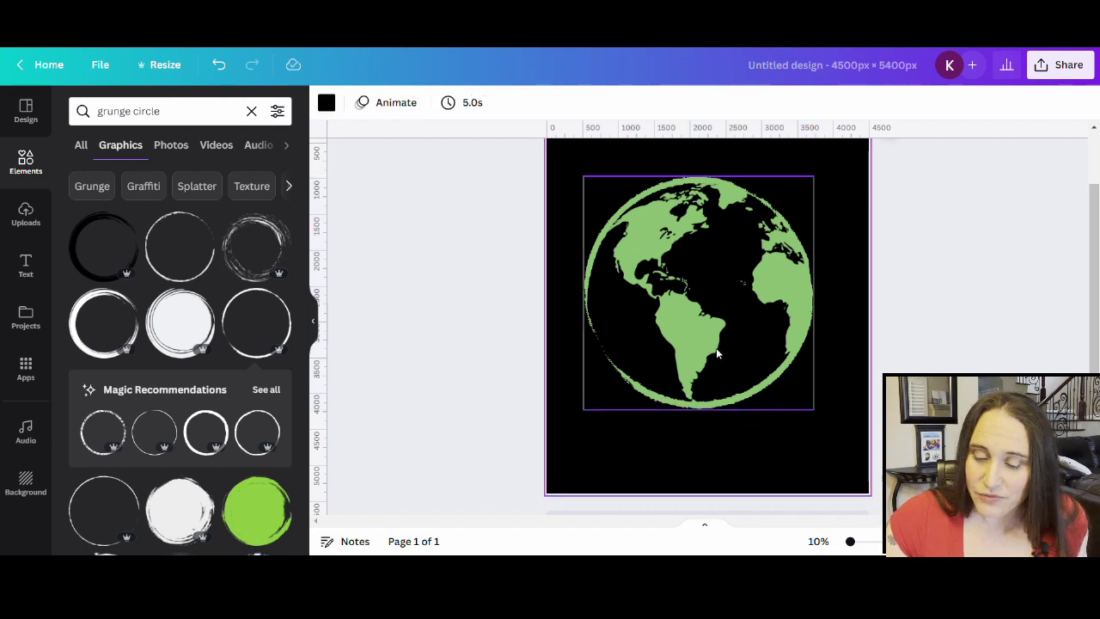
left_click(681, 343)
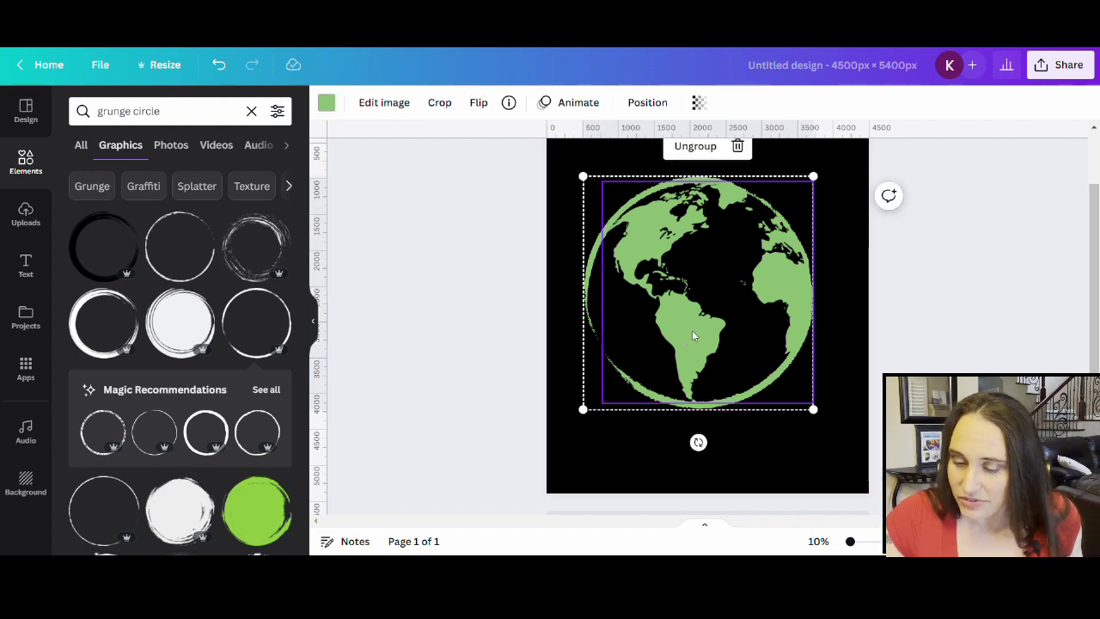
left_click_drag(701, 342, 708, 340)
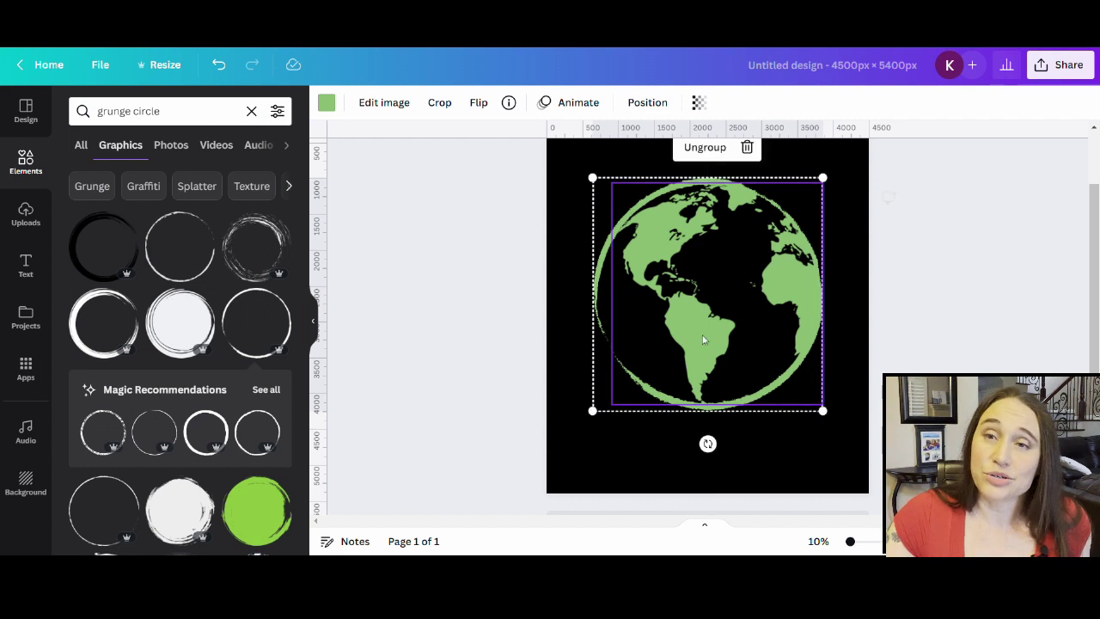
left_click(1010, 348)
Add a new text box to the page and place it above the globe
scroll(1010, 348, "up", 1)
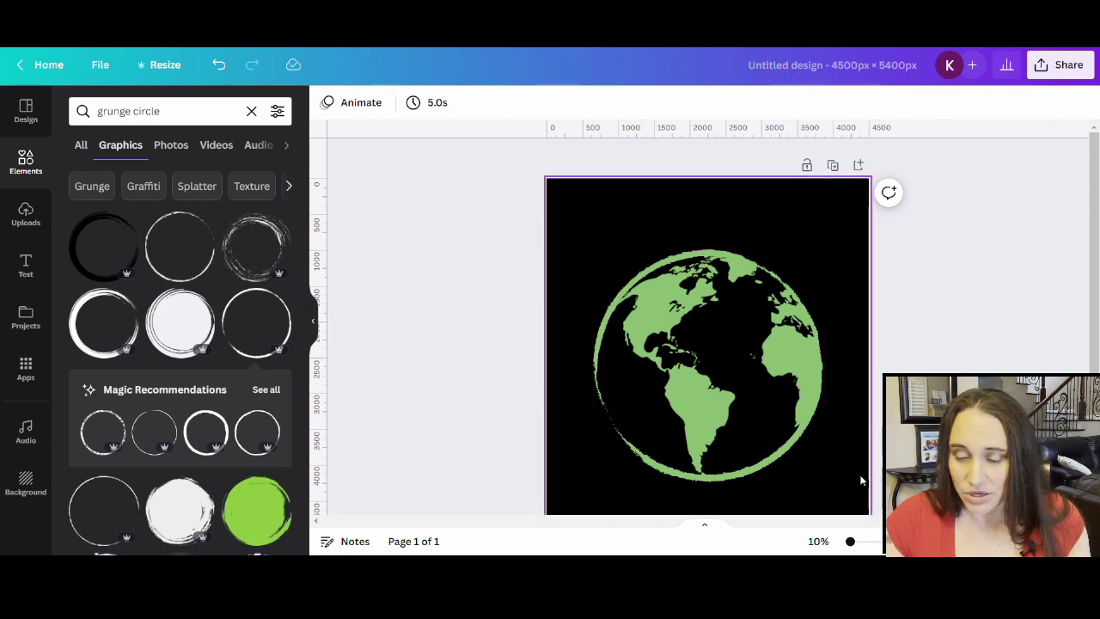
left_click(717, 225)
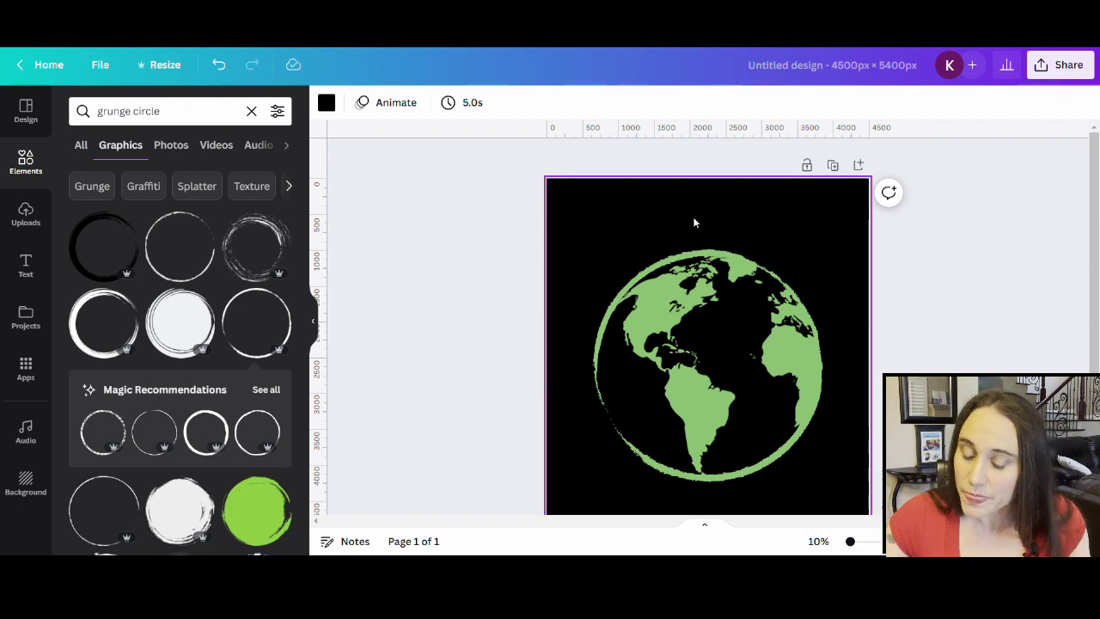
key("t")
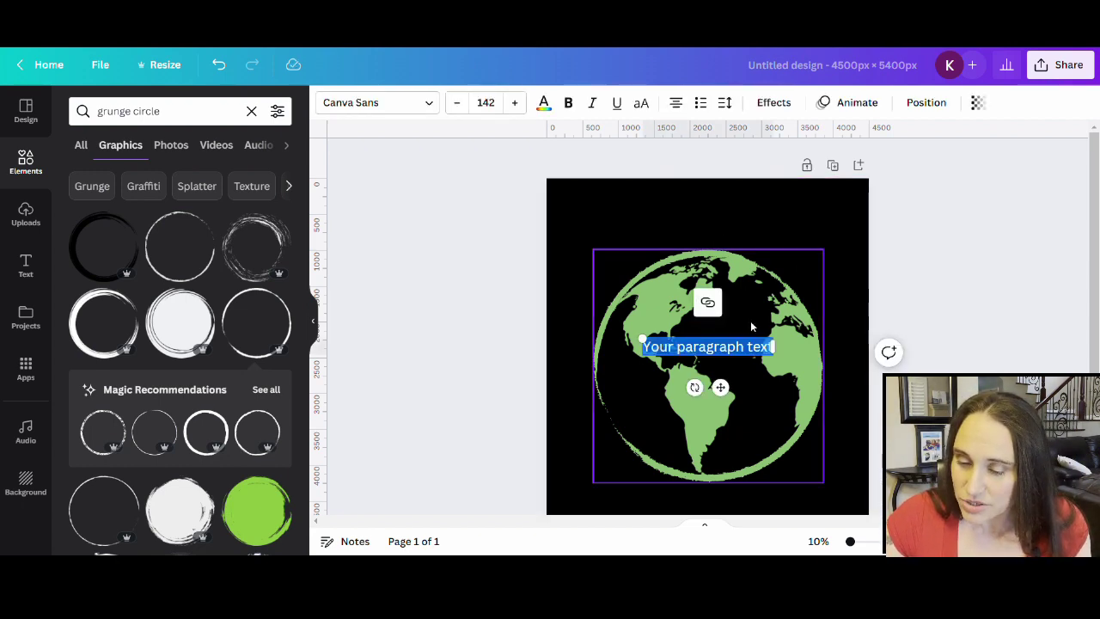
key("Escape")
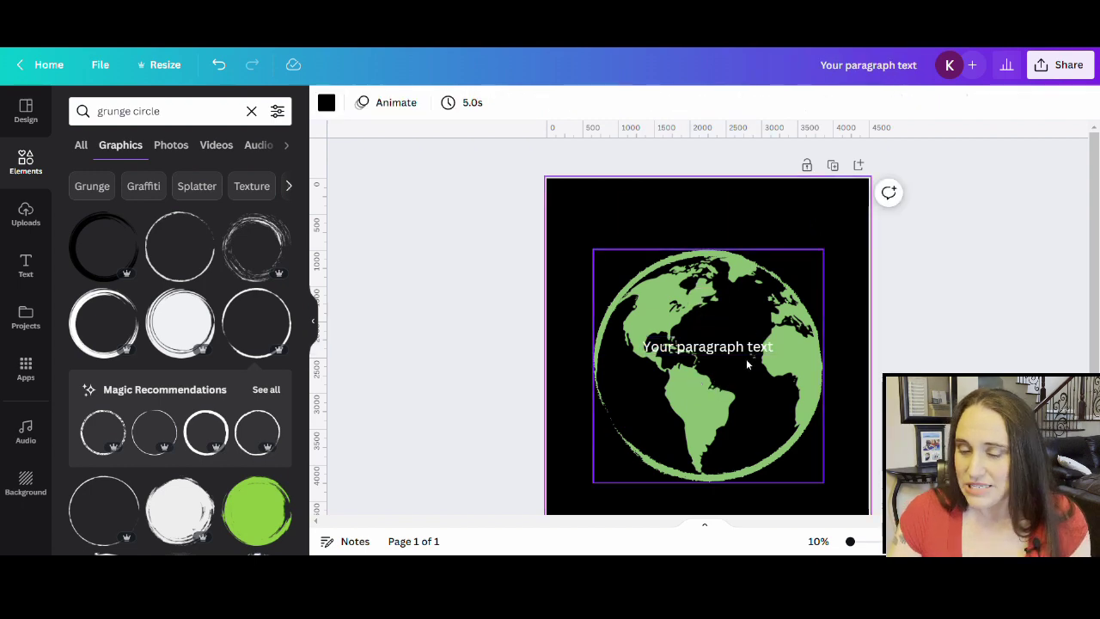
left_click(745, 353)
left_click_drag(744, 353, 732, 227)
Replace the placeholder text above the globe with "don't frack up"
double_click(747, 223)
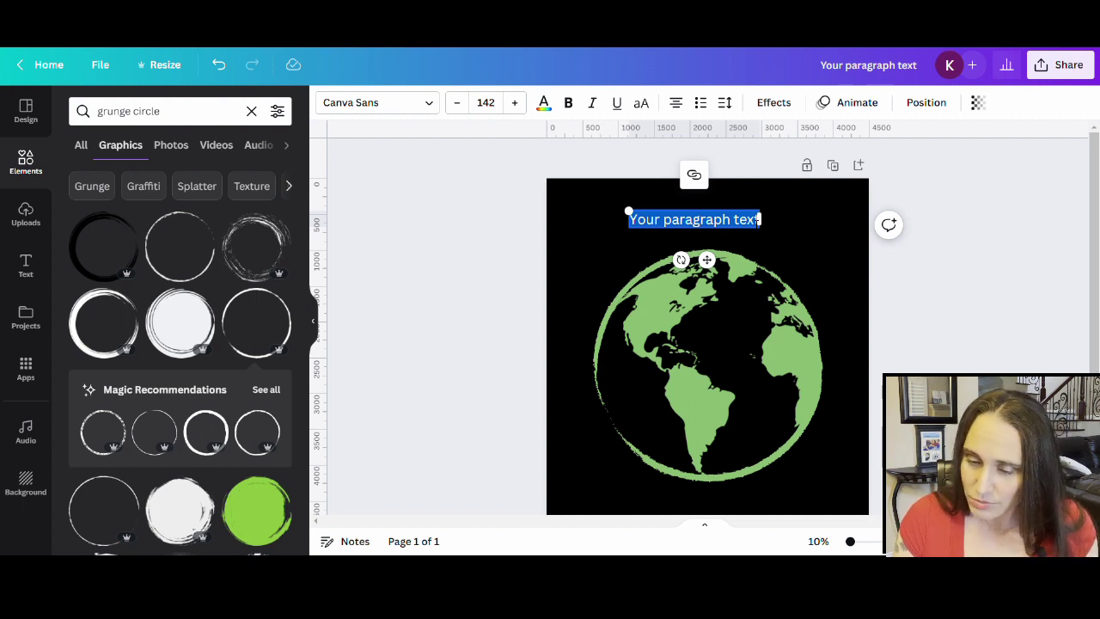
type("don")
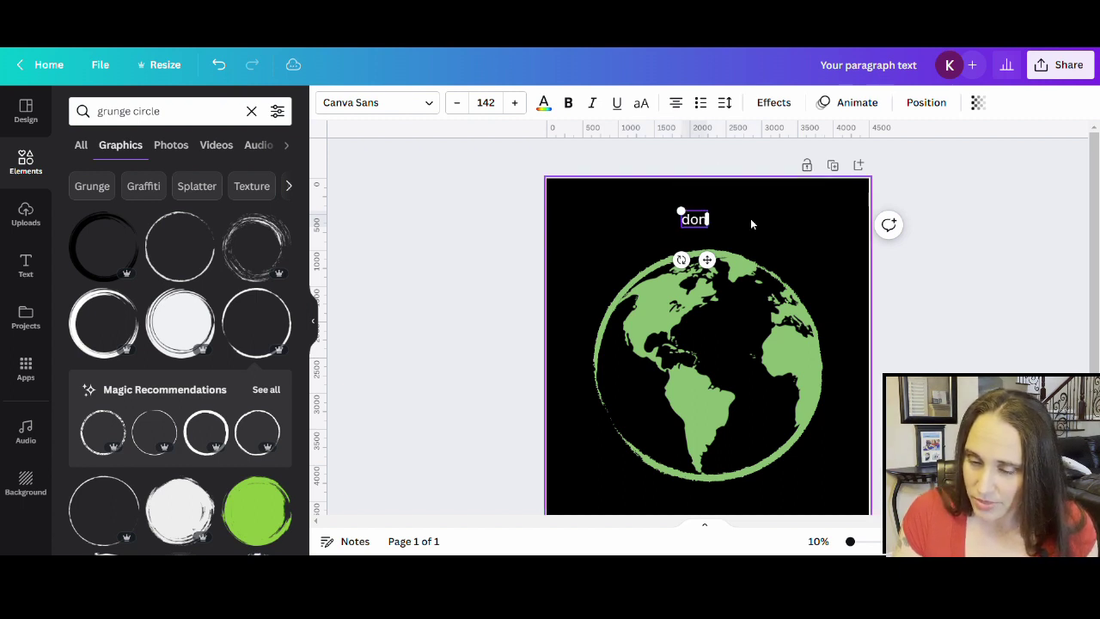
type("'t frack up")
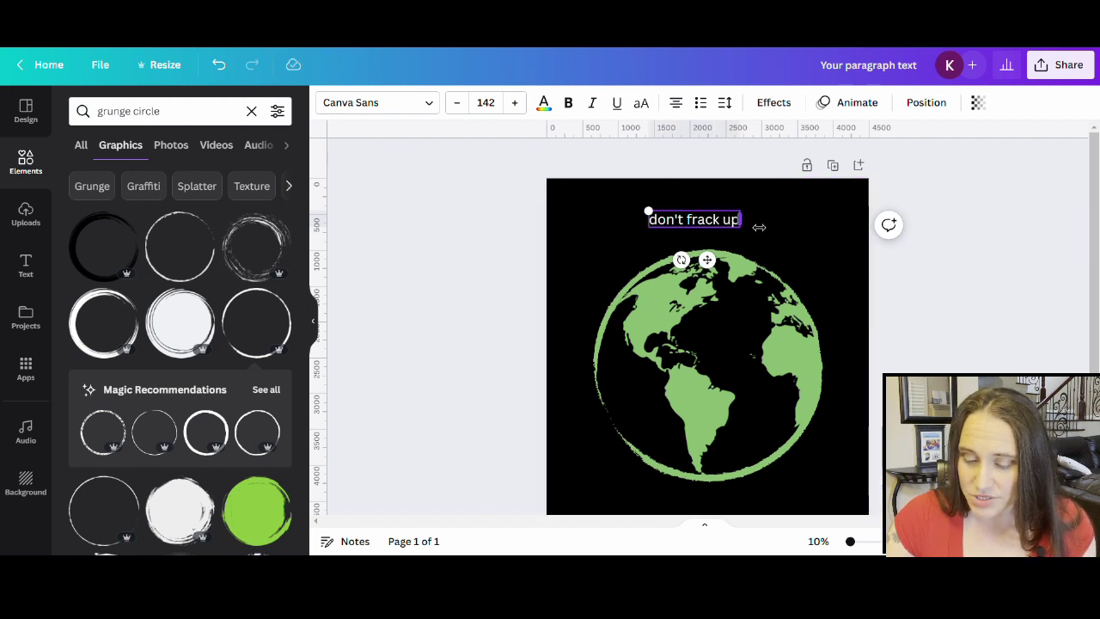
left_click(821, 224)
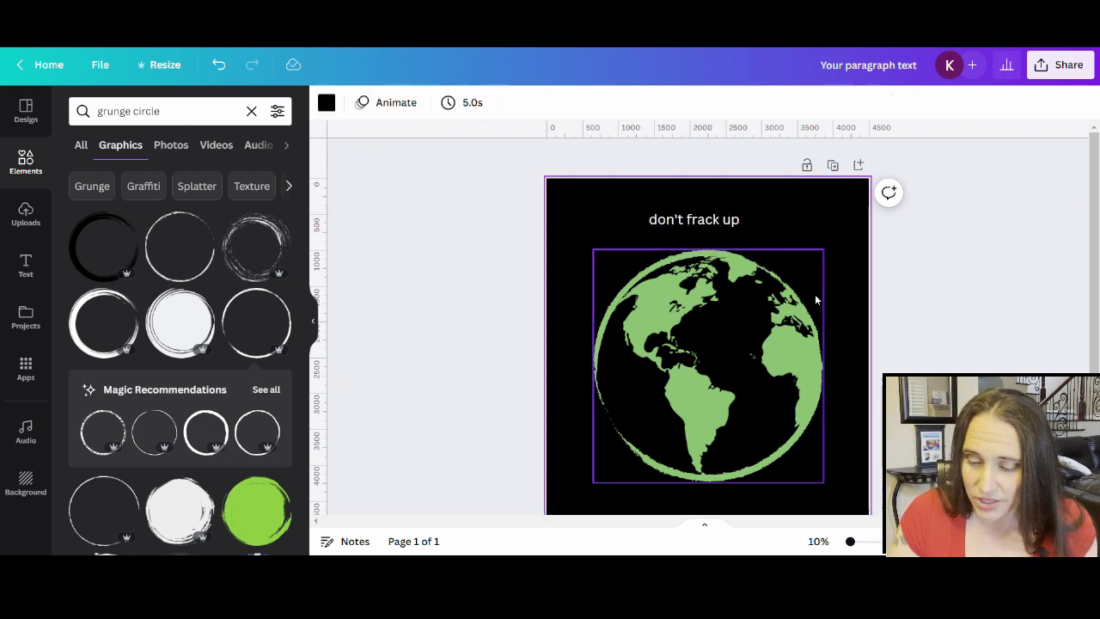
Add the text "our planet" centred just below the globe, and move "don't frack up" so it is centred just above it
type("text")
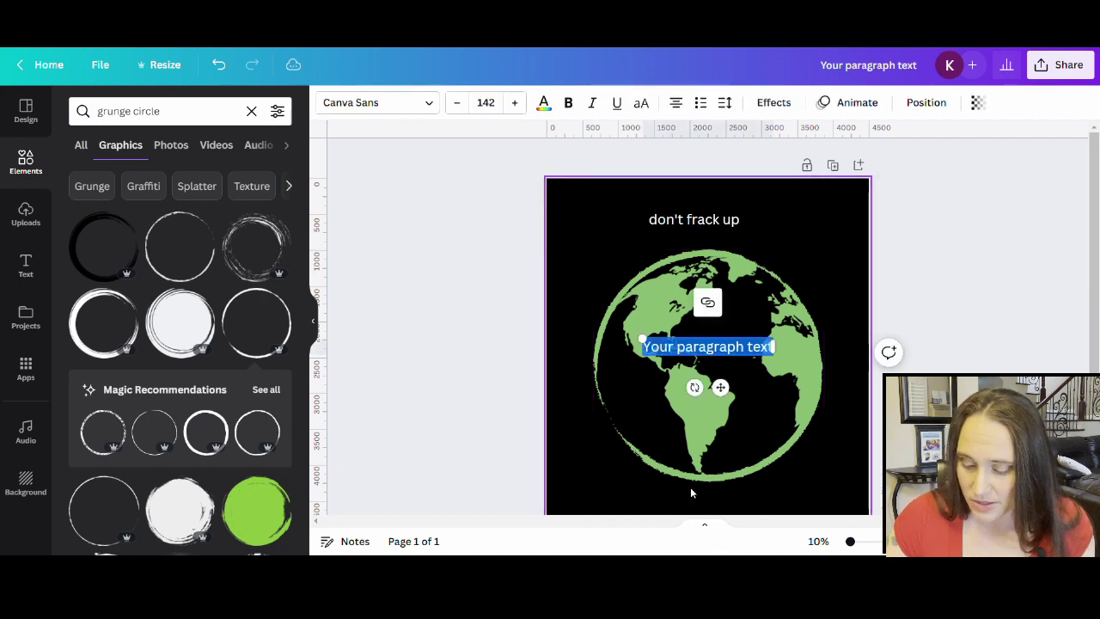
type("our pla")
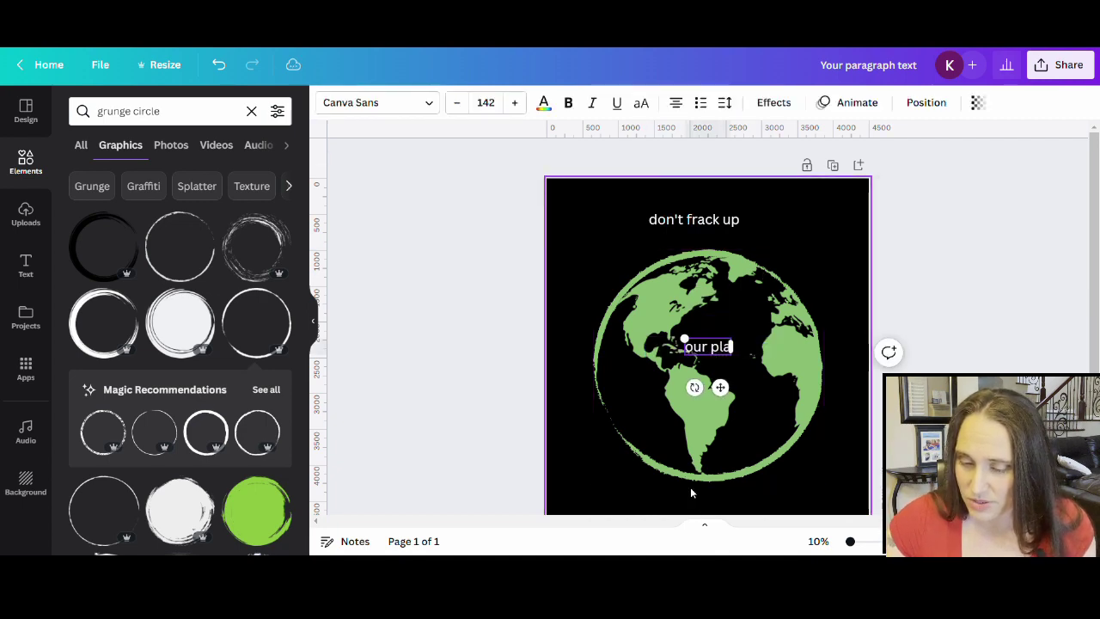
type("net")
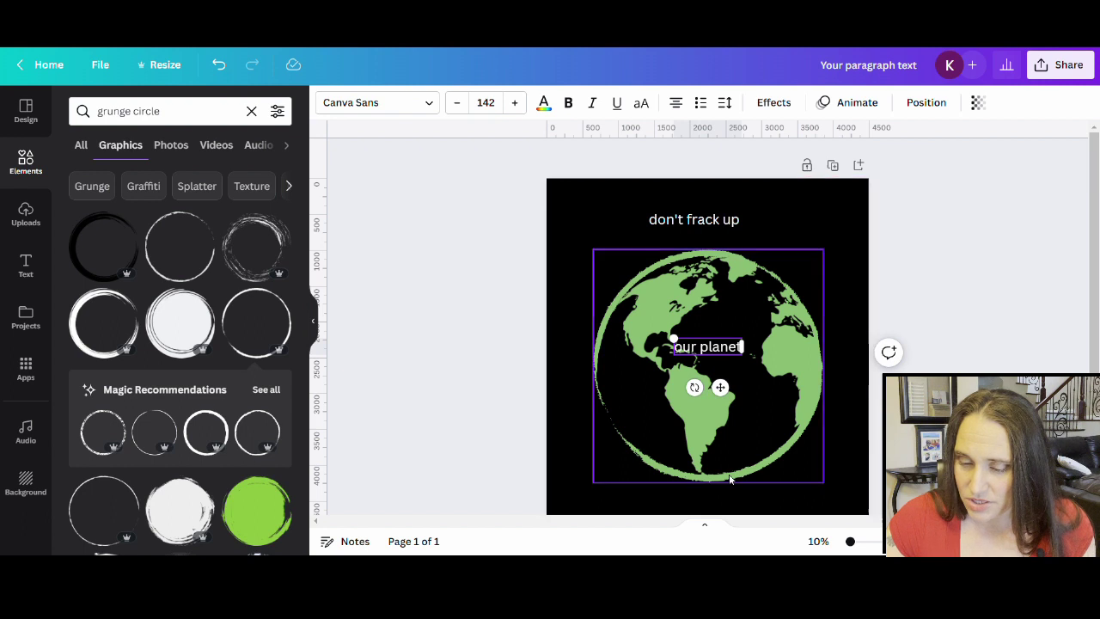
left_click(845, 500)
scroll(723, 283, "down", 1)
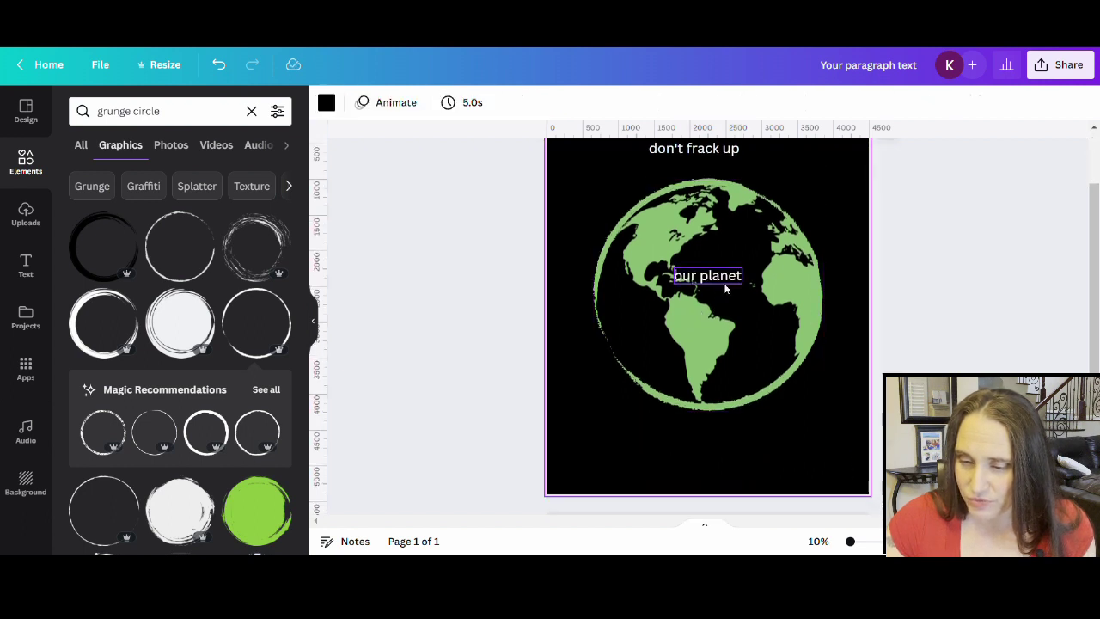
left_click_drag(724, 289, 716, 438)
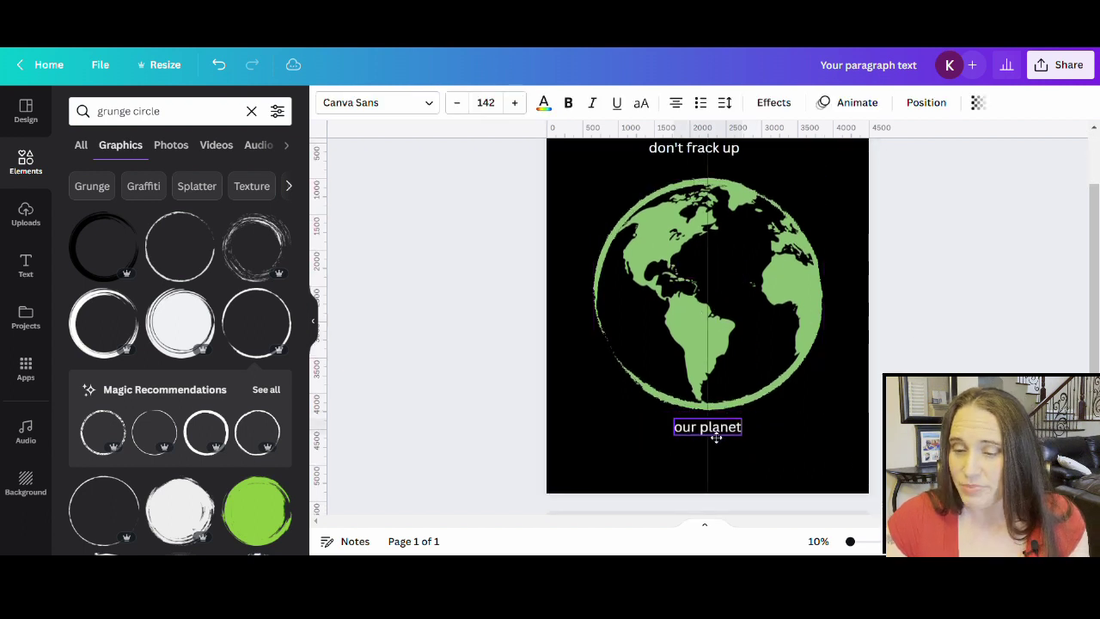
left_click_drag(714, 147, 728, 162)
left_click(798, 161)
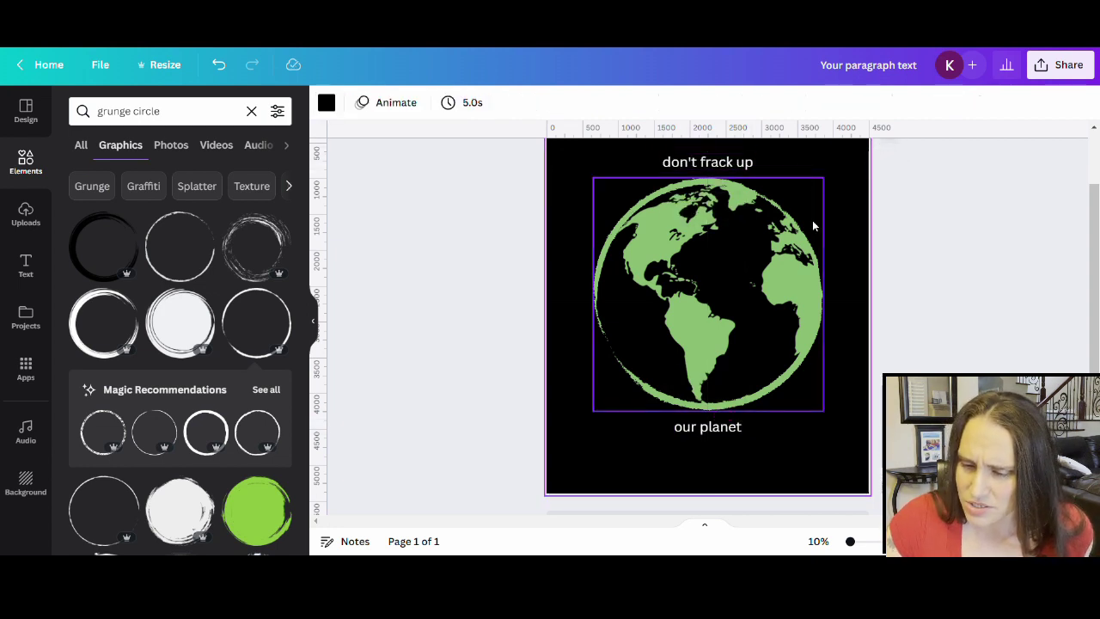
Set both text lines, "don't frack up" and "our planet", in uppercase
left_click(705, 163)
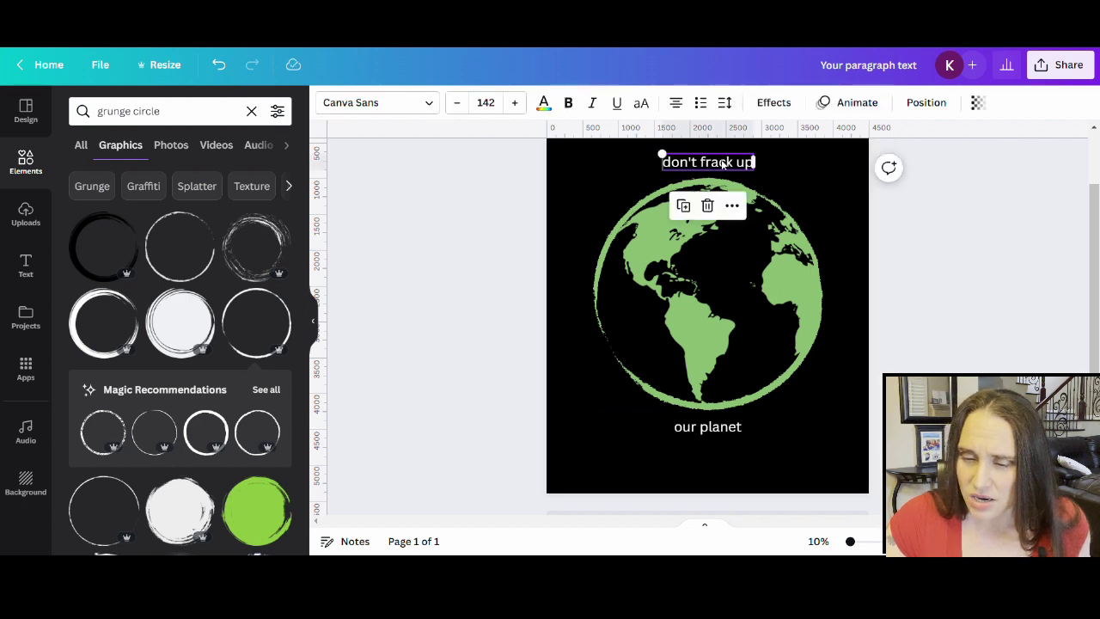
left_click(745, 163)
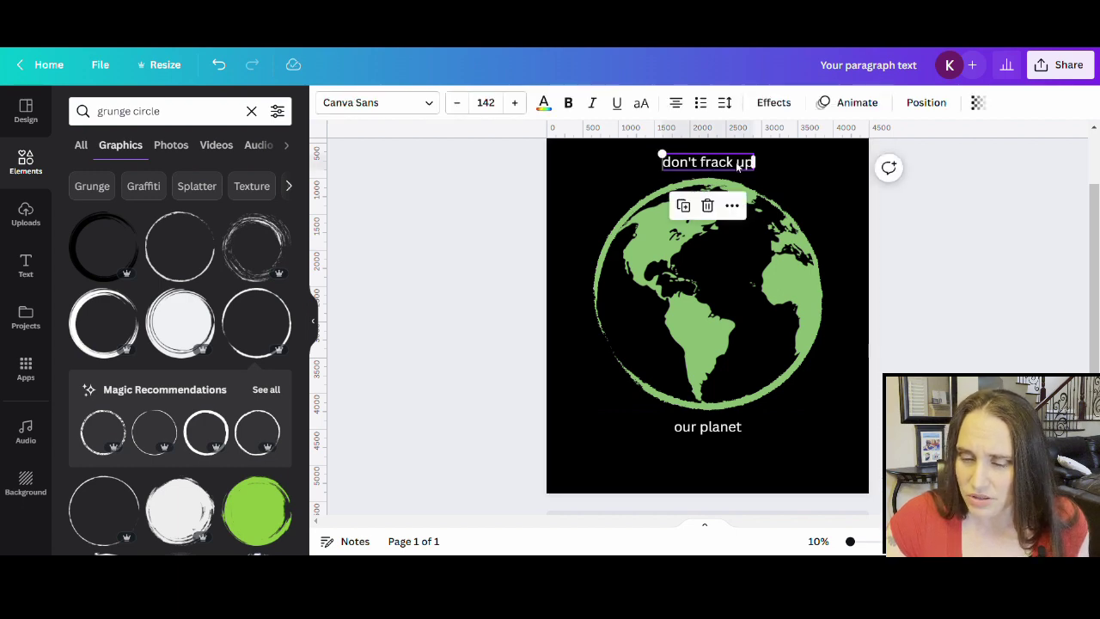
left_click(641, 104)
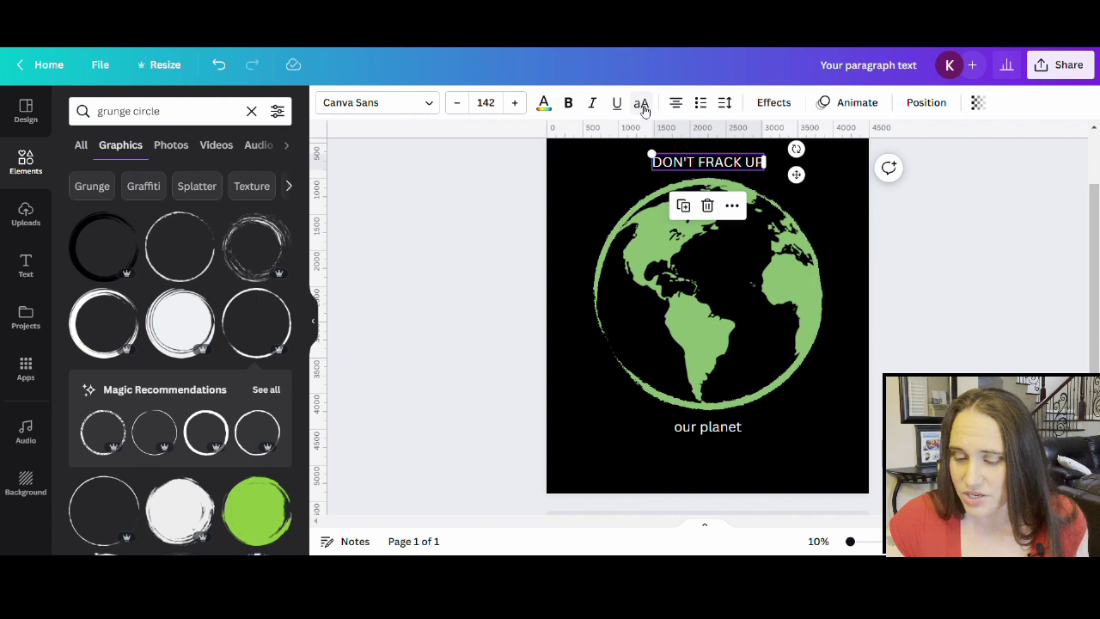
left_click(693, 429)
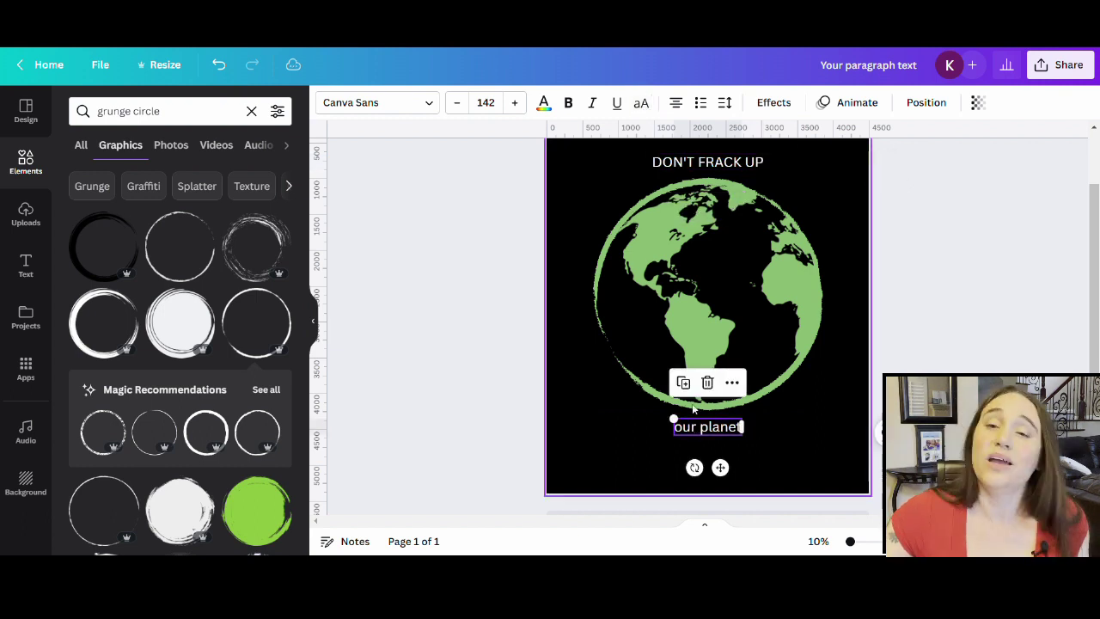
left_click(641, 104)
left_click(798, 452)
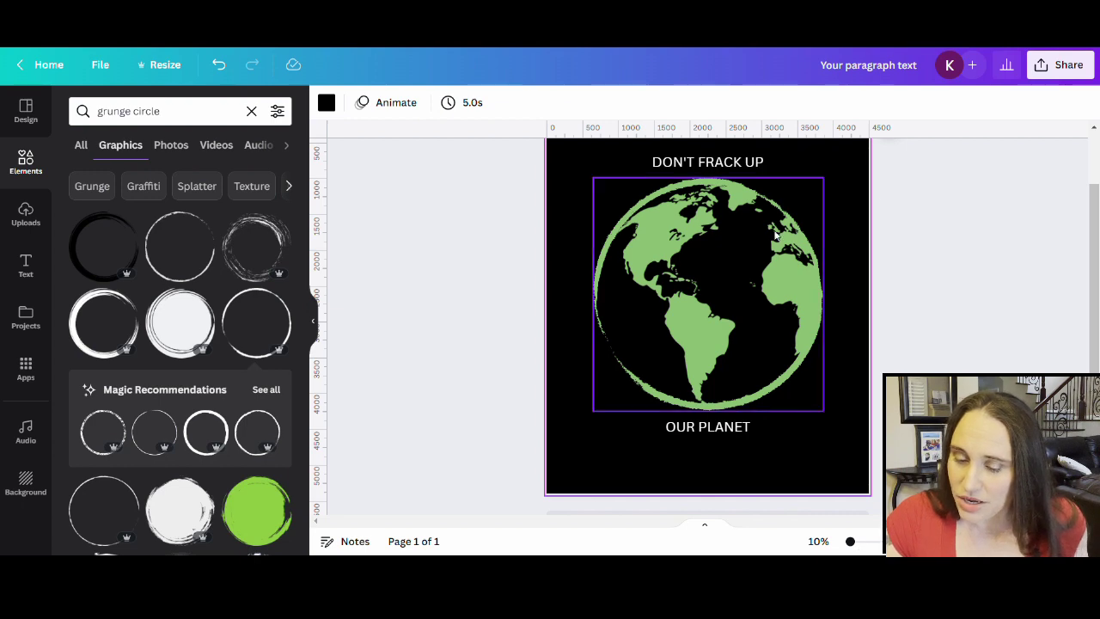
Search the fonts for "grunge" and apply Greenth Grunge to the "DON'T FRACK UP" line
left_click(721, 166)
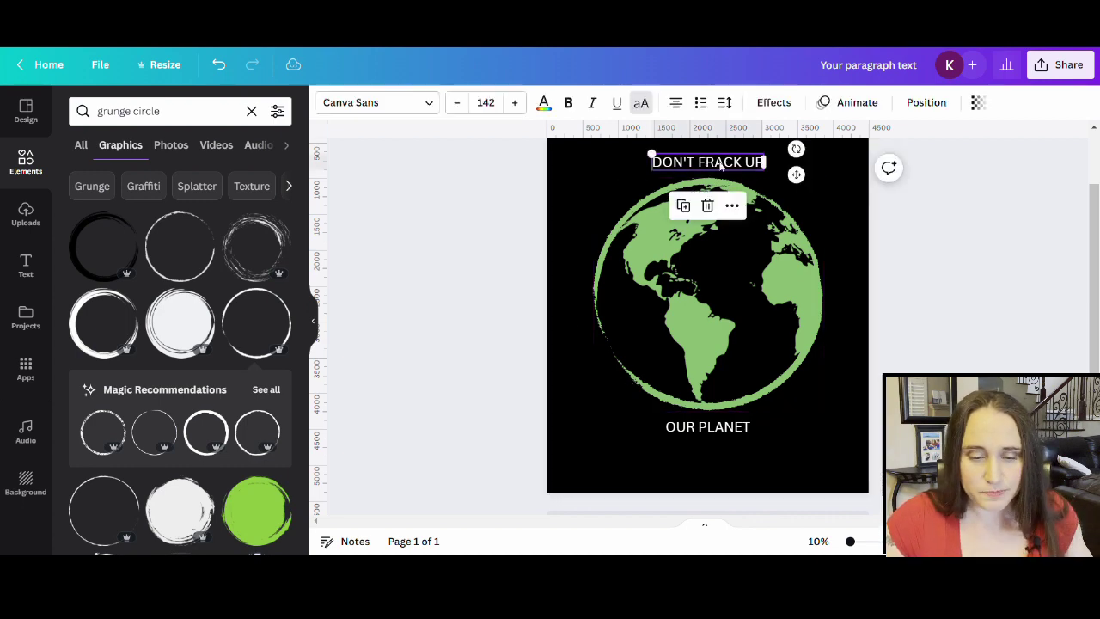
left_click(350, 107)
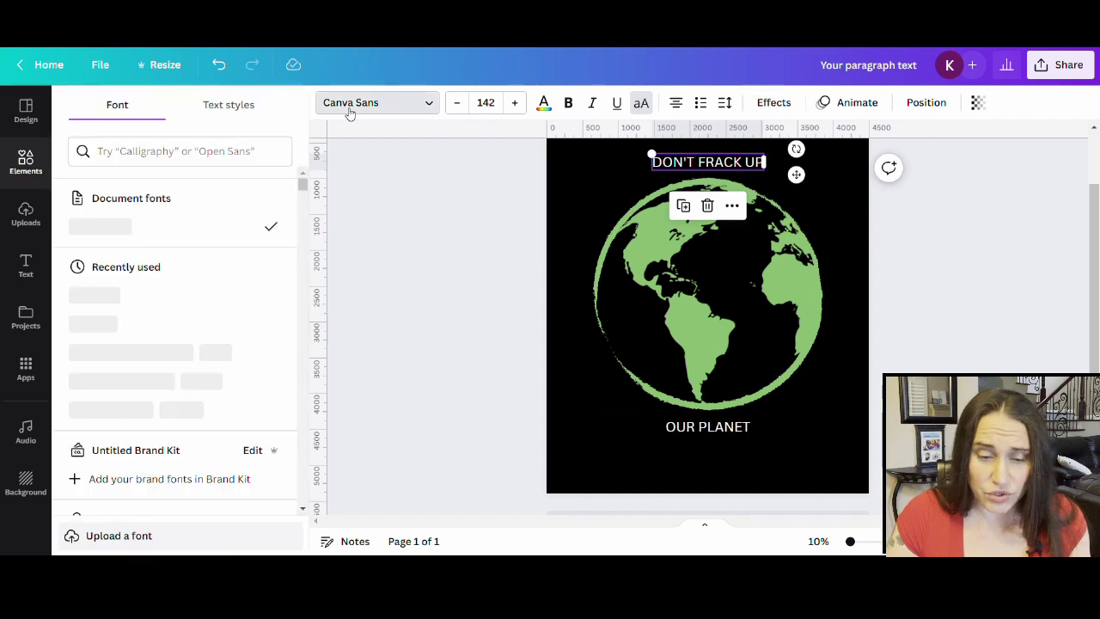
left_click(181, 151)
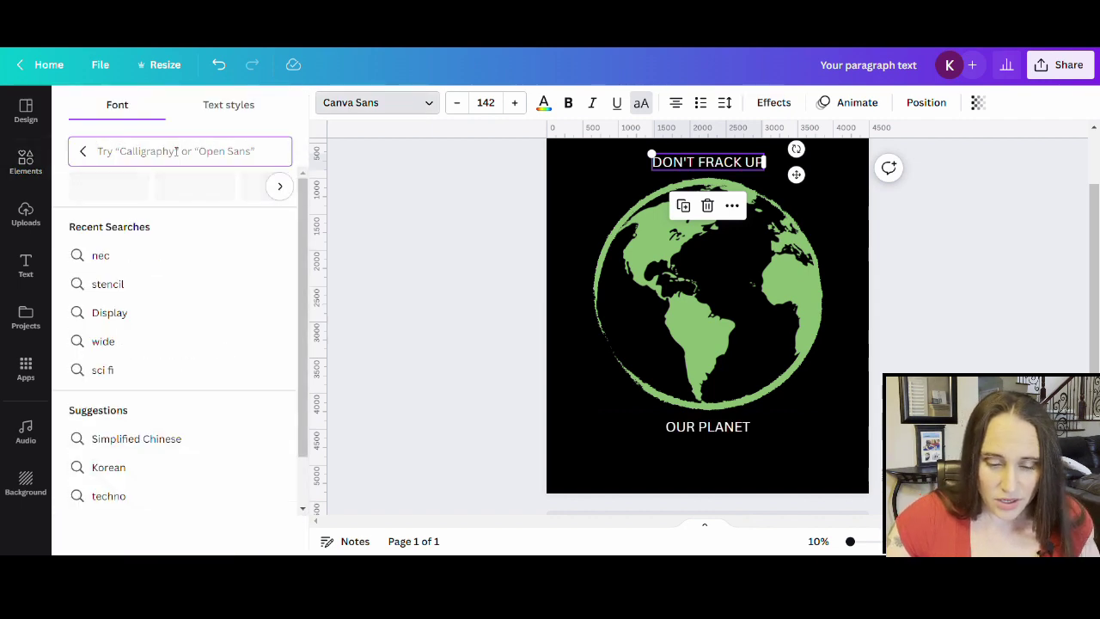
type("grunge")
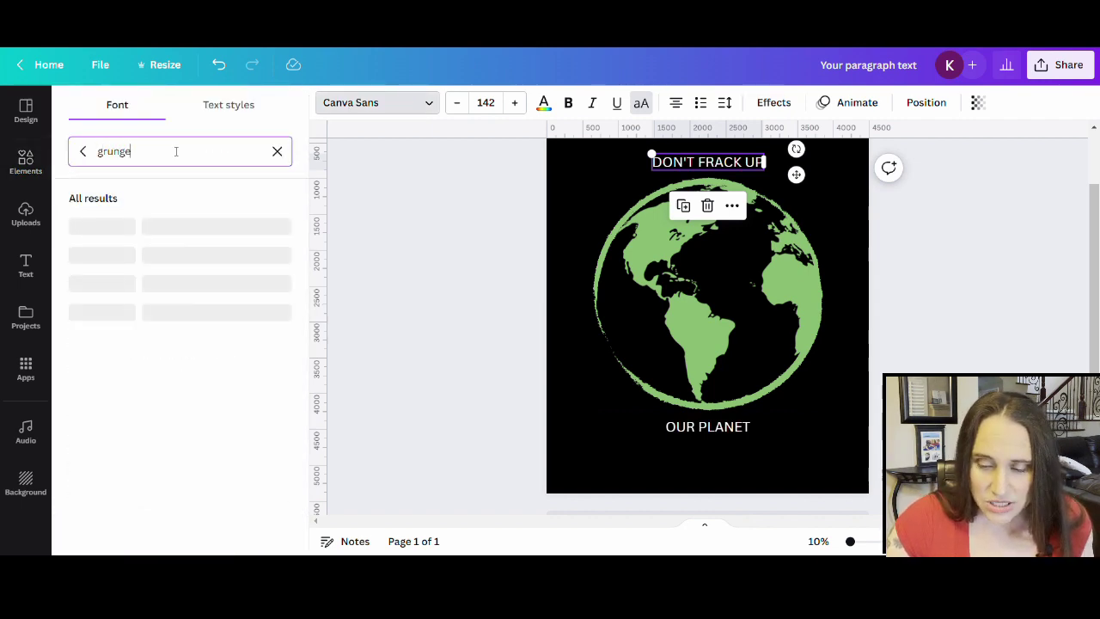
scroll(162, 239, "down", 1)
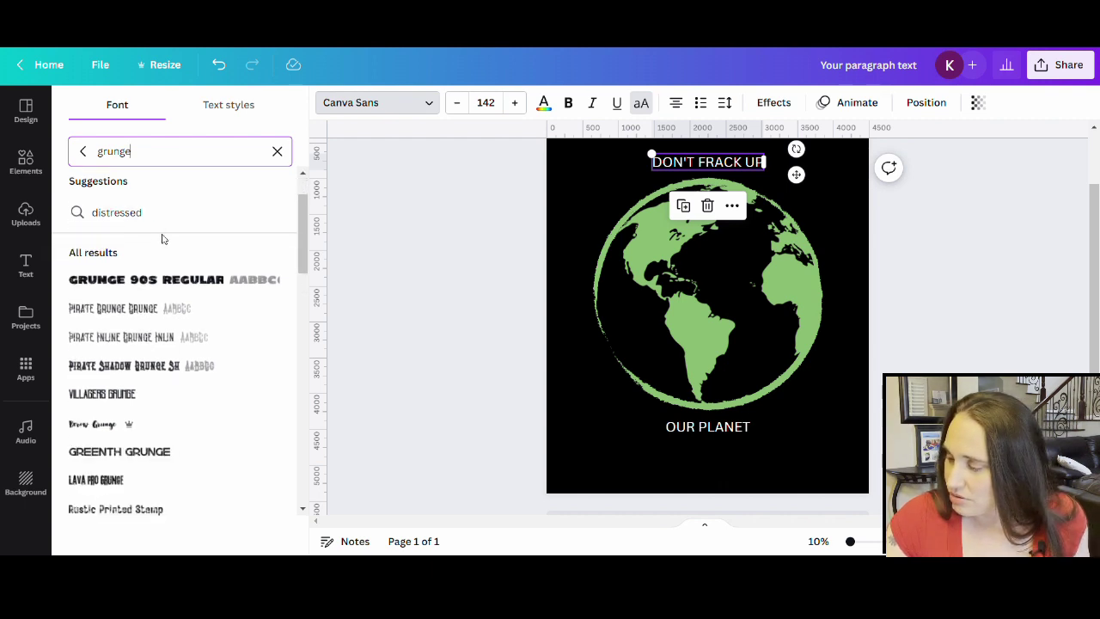
left_click(116, 458)
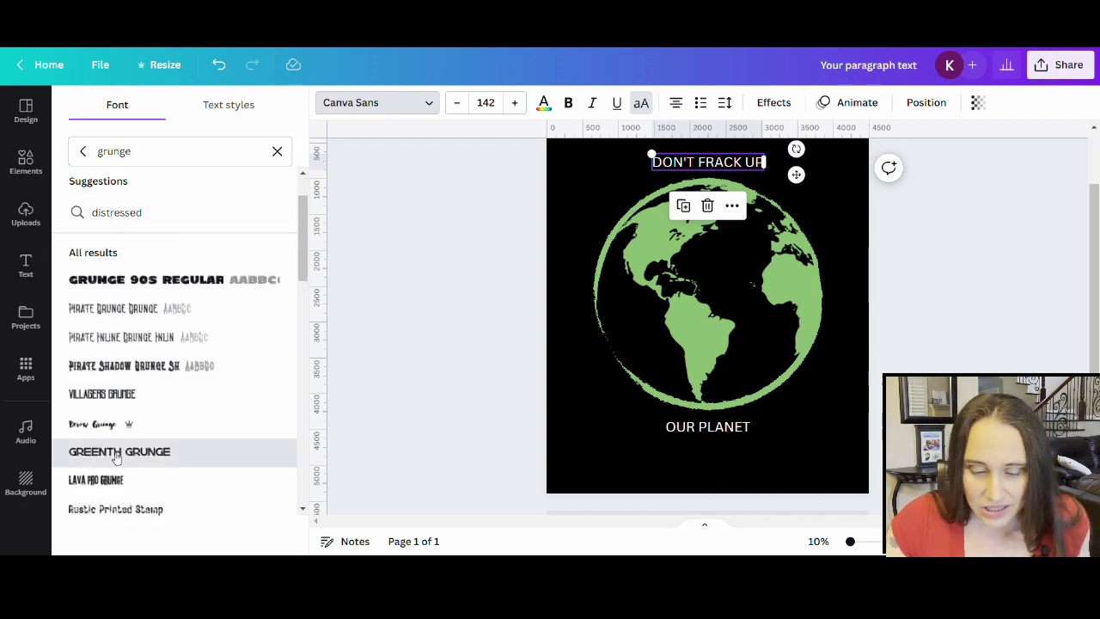
left_click(116, 456)
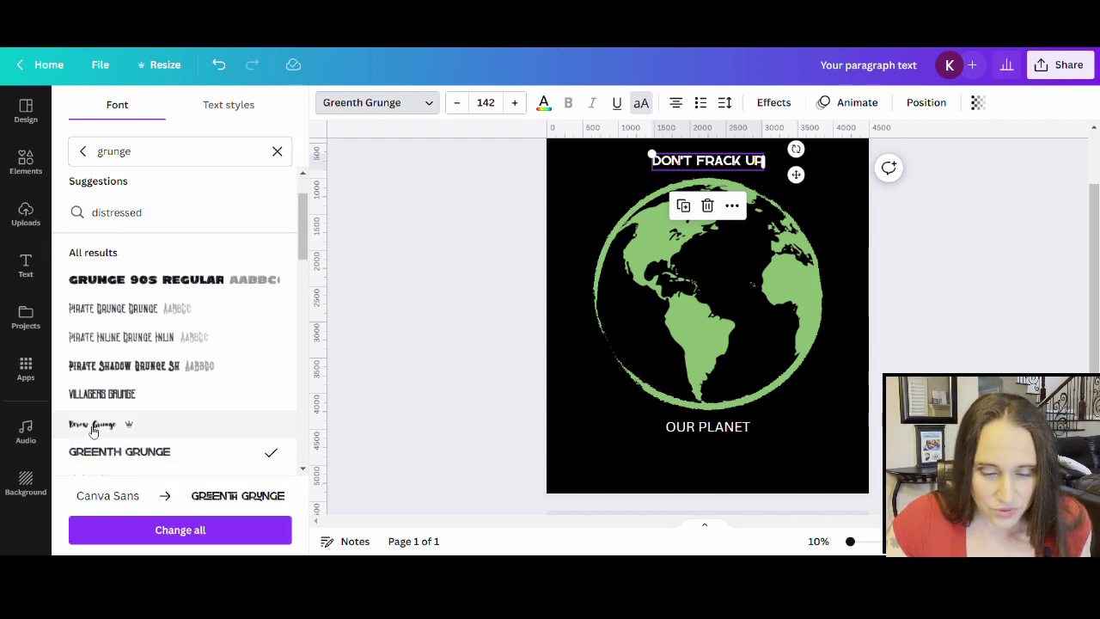
Try the fonts Scary Stories and Rustic Printed Stamp from the grunge results on the "DON'T FRACK UP" line
scroll(198, 361, "down", 1)
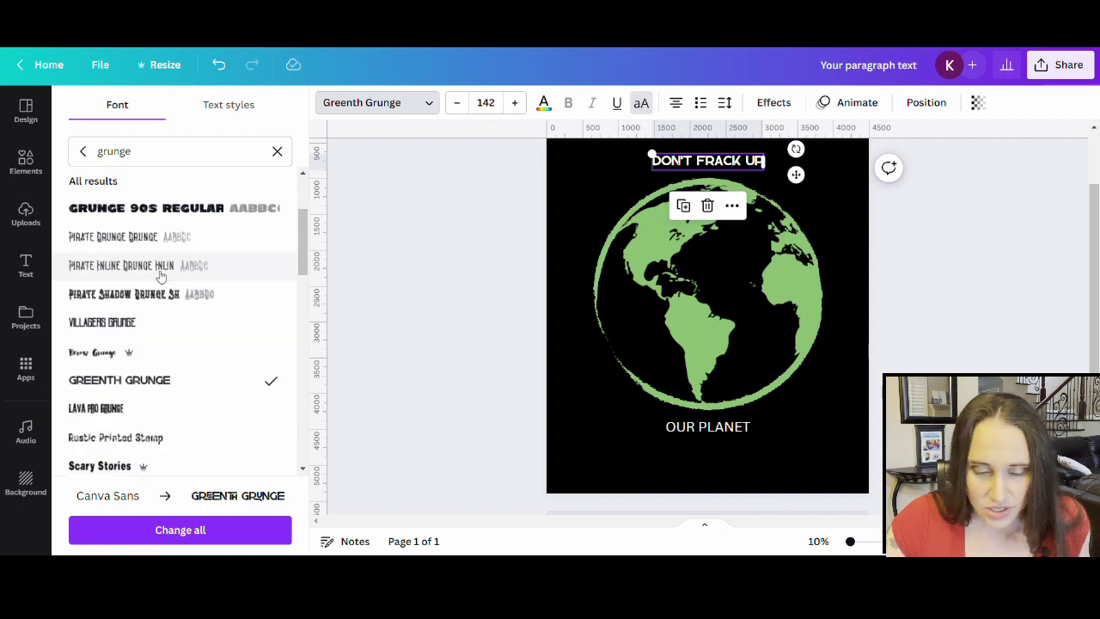
scroll(159, 273, "down", 2)
left_click(112, 325)
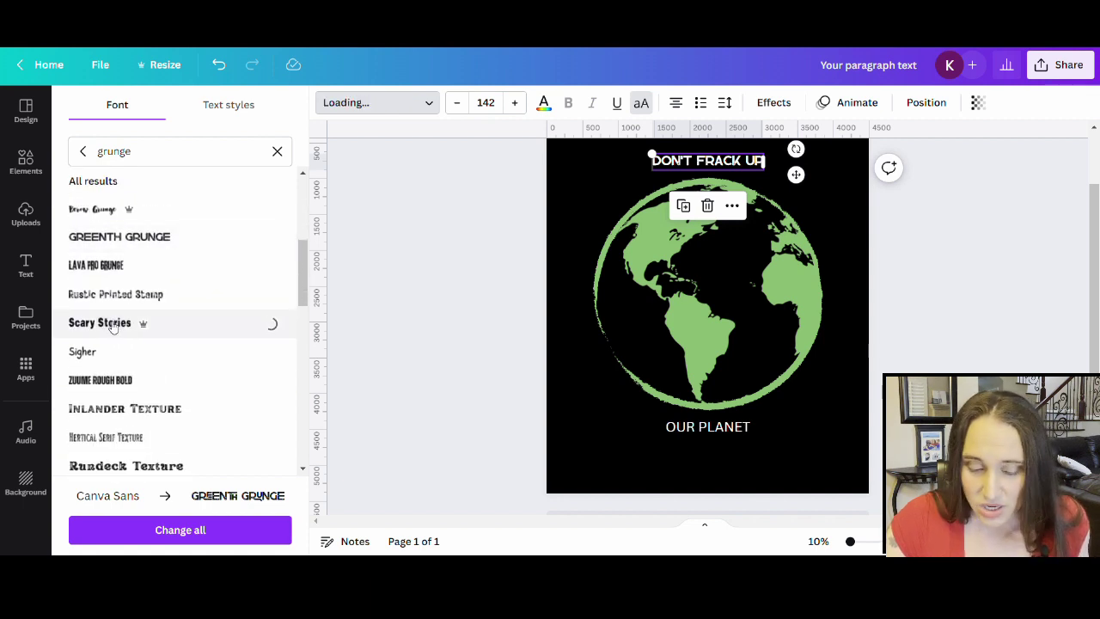
left_click(133, 296)
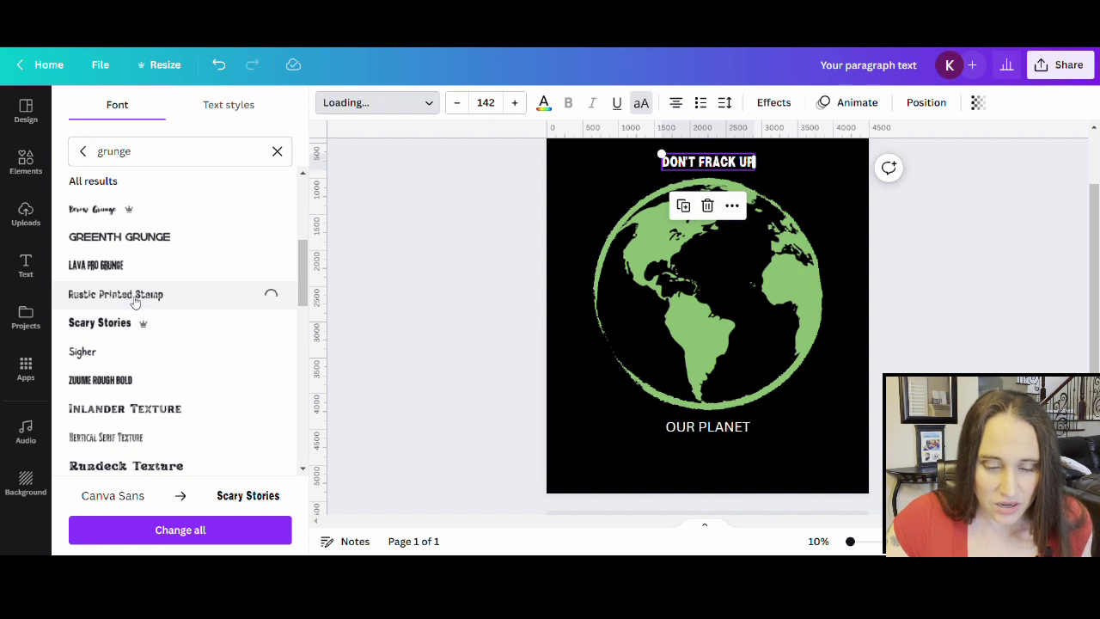
Try the fonts Ossem Rust and Grimpt Rust from further down the grunge results on the "DON'T FRACK UP" line
scroll(136, 298, "down", 2)
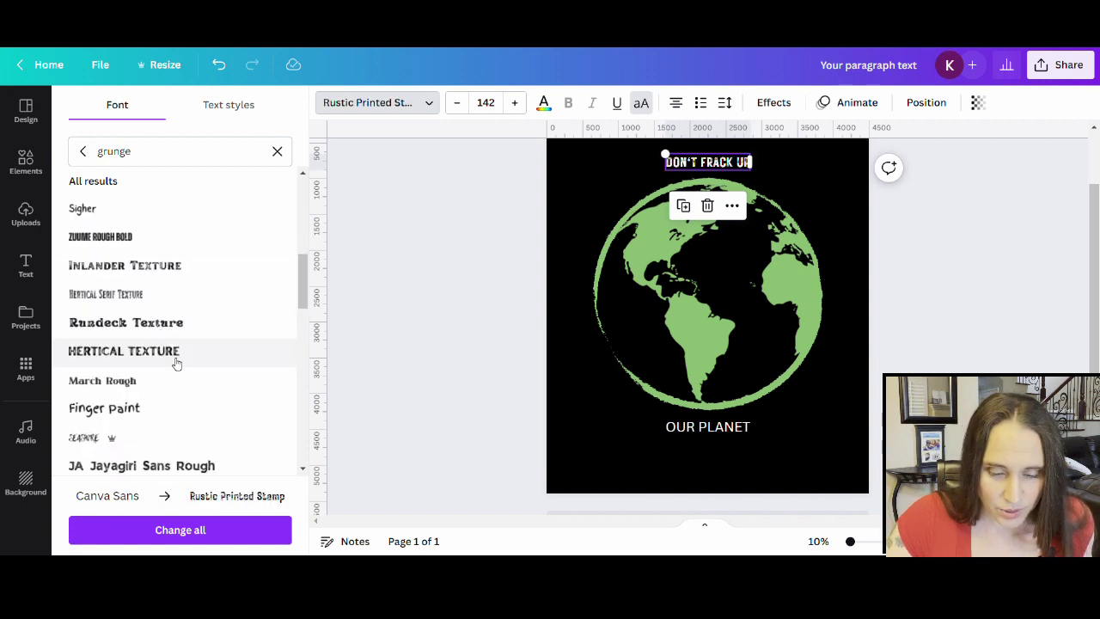
scroll(180, 326, "down", 4)
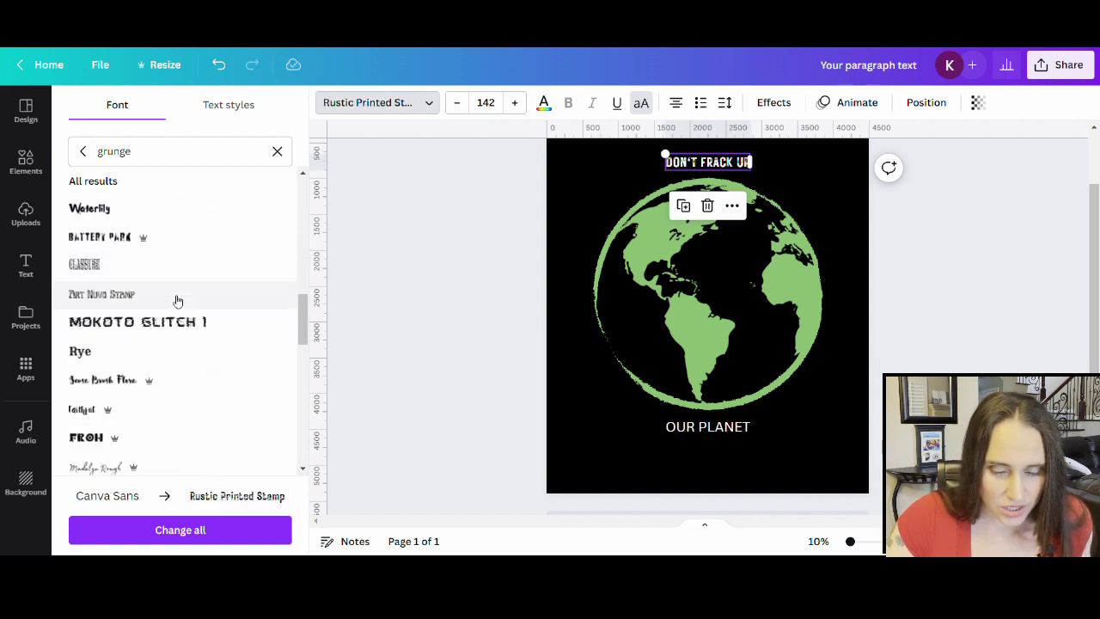
scroll(178, 292, "down", 5)
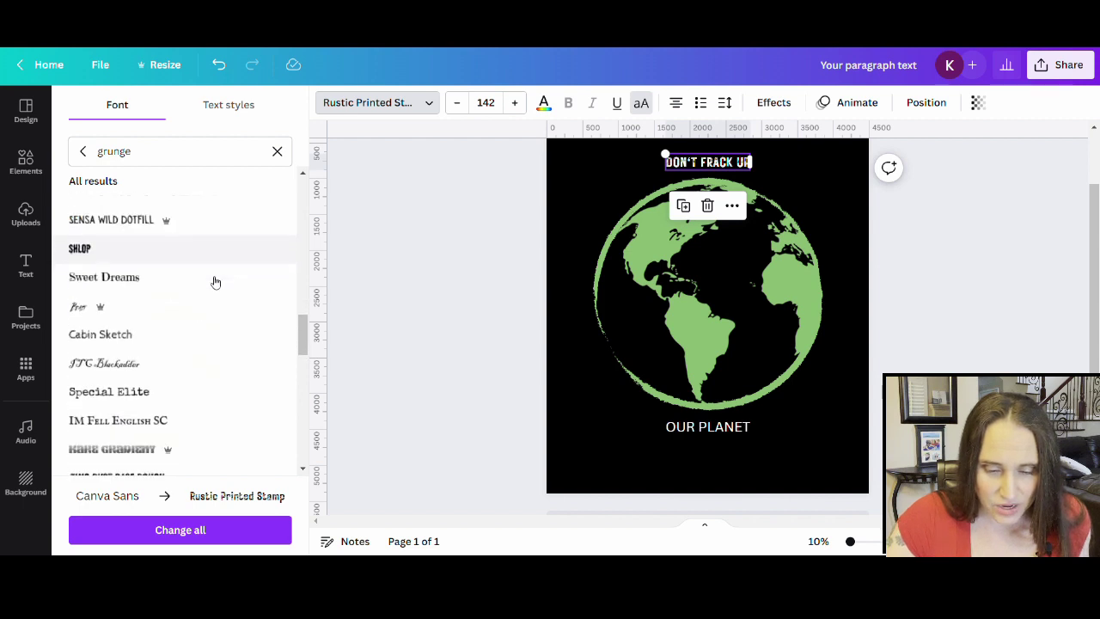
scroll(183, 265, "down", 3)
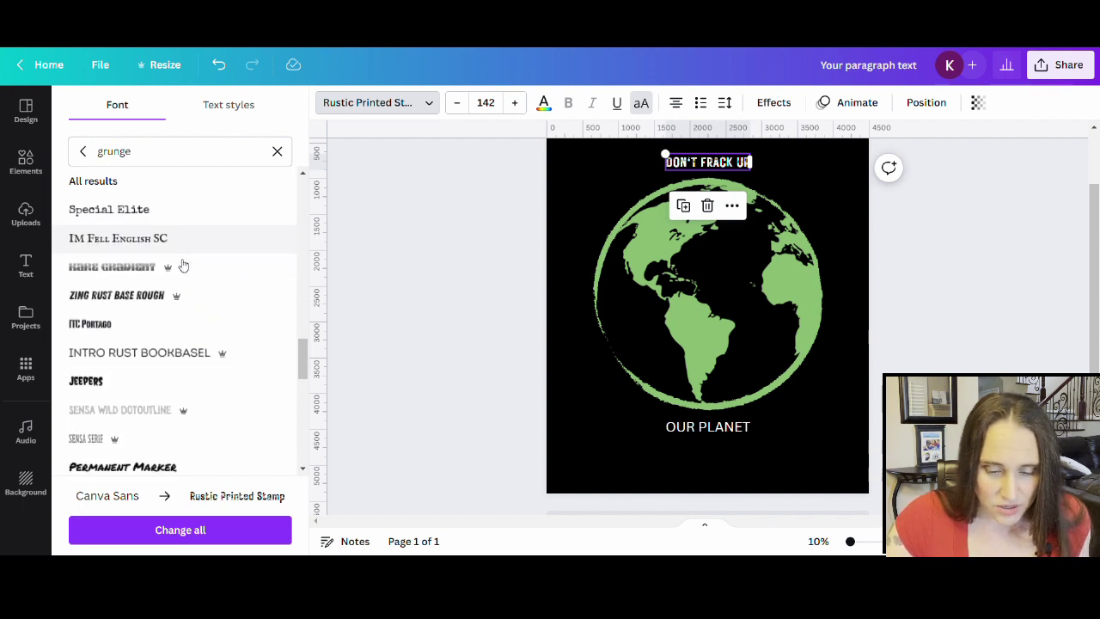
scroll(183, 265, "down", 5)
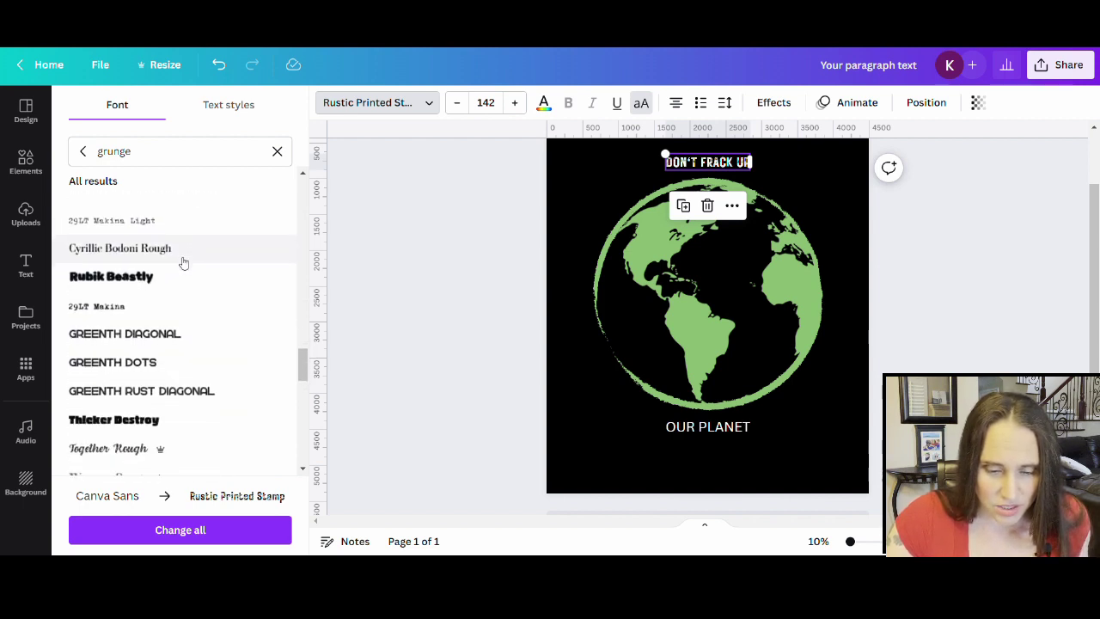
scroll(185, 262, "down", 8)
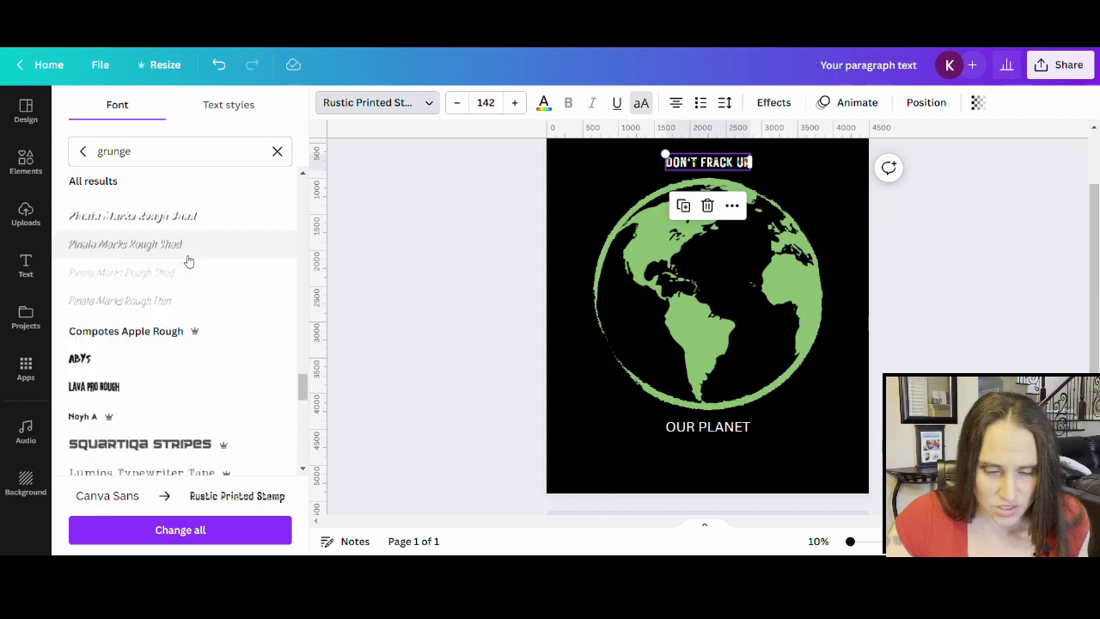
scroll(189, 261, "down", 3)
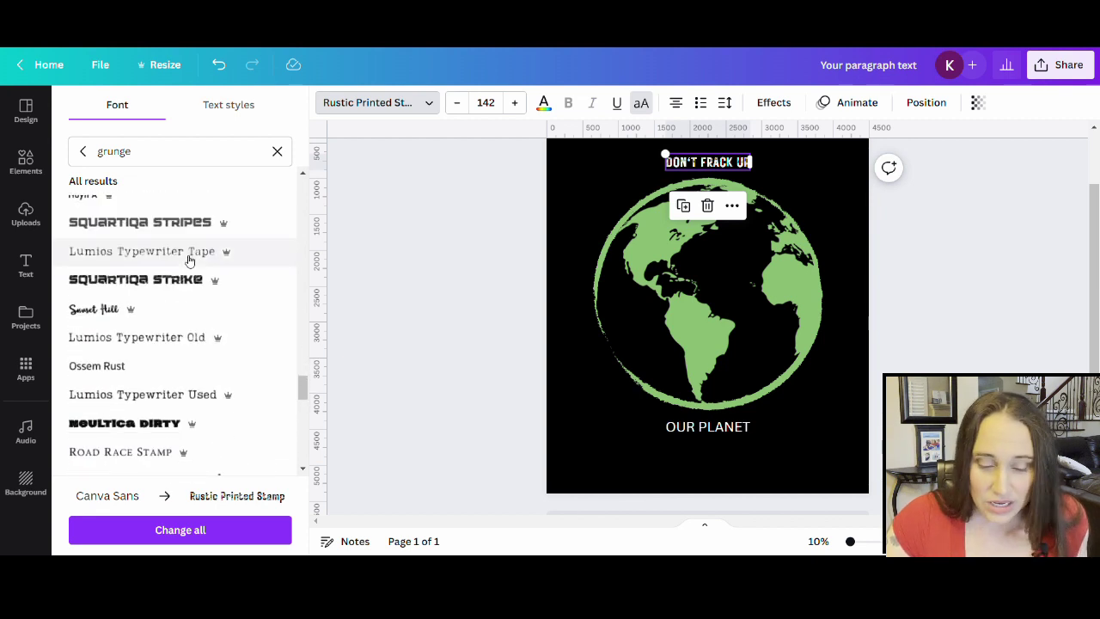
left_click(117, 363)
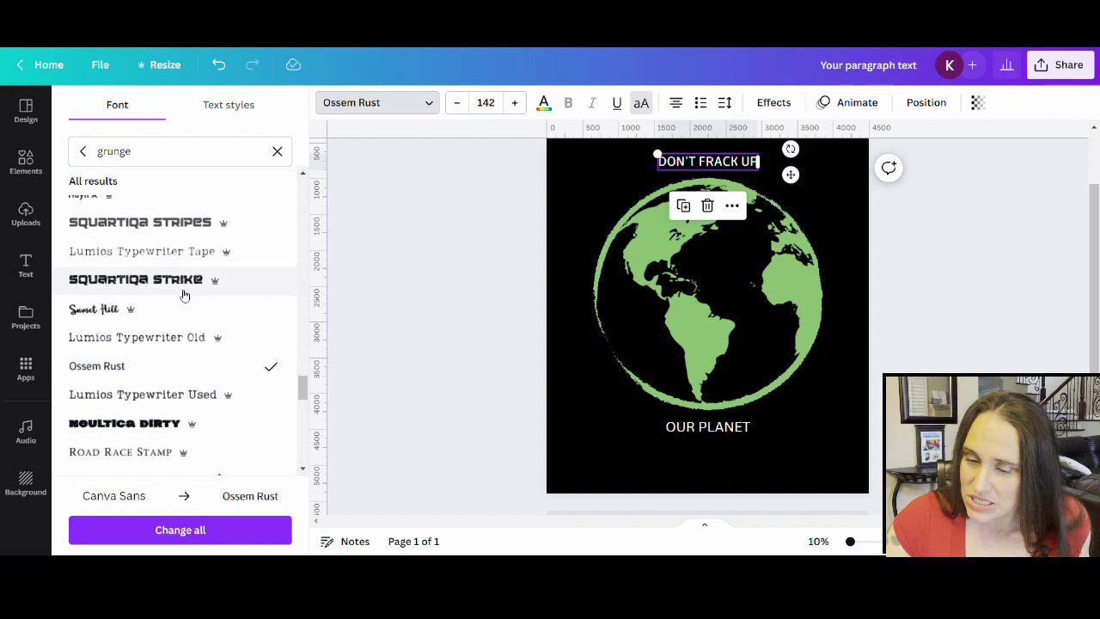
scroll(191, 299, "down", 2)
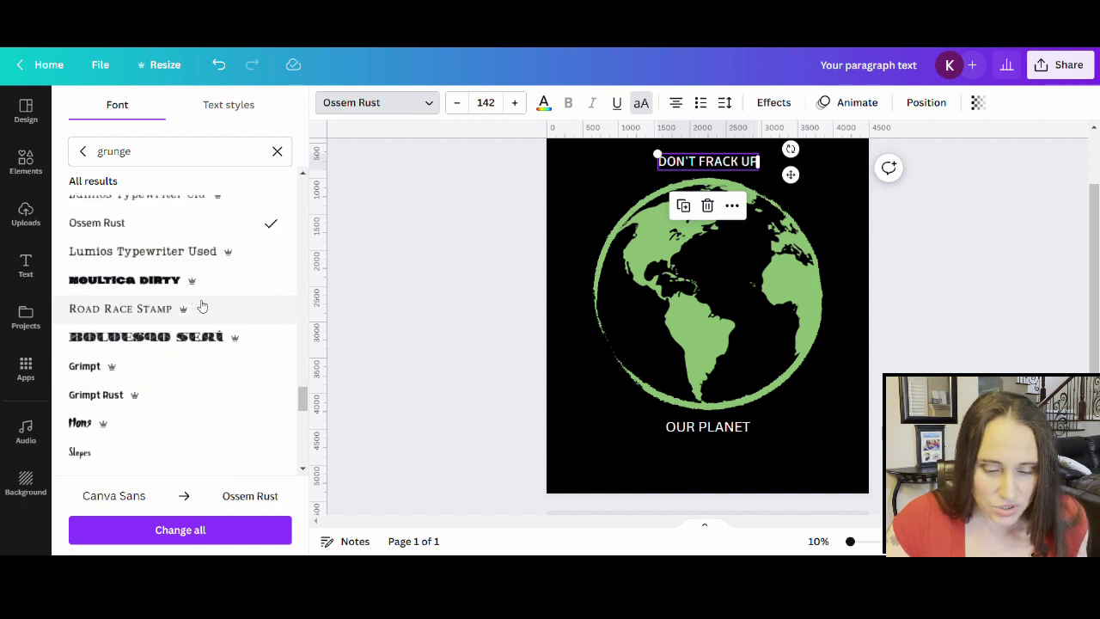
left_click(109, 392)
Apply the Comodo Stamp font to the "DON'T FRACK UP" line and change the font across the whole design
scroll(168, 313, "down", 3)
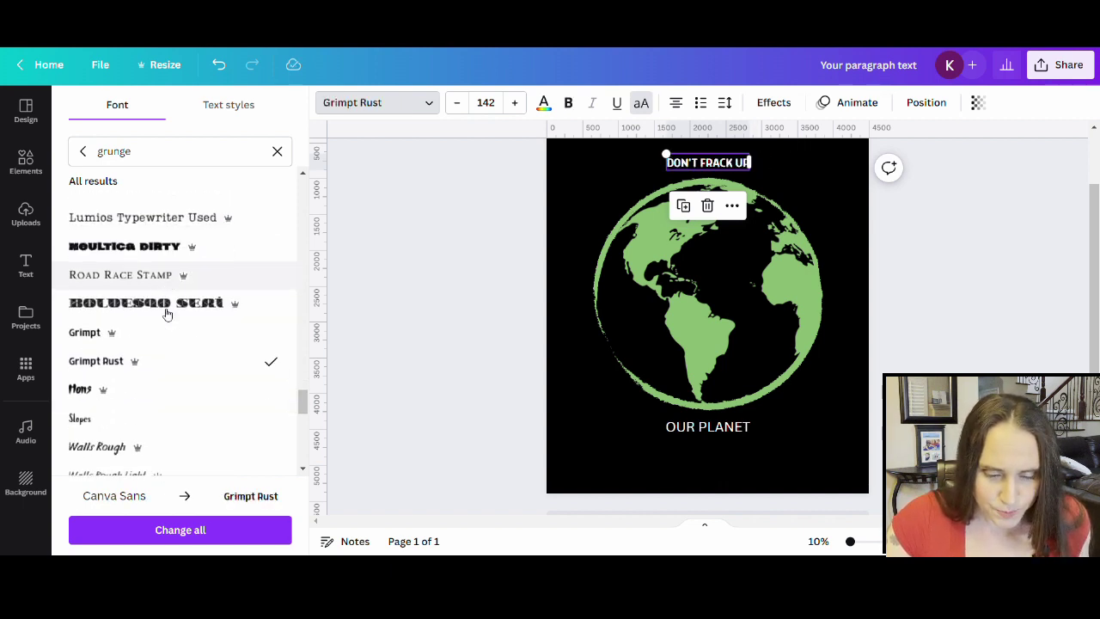
scroll(172, 308, "down", 5)
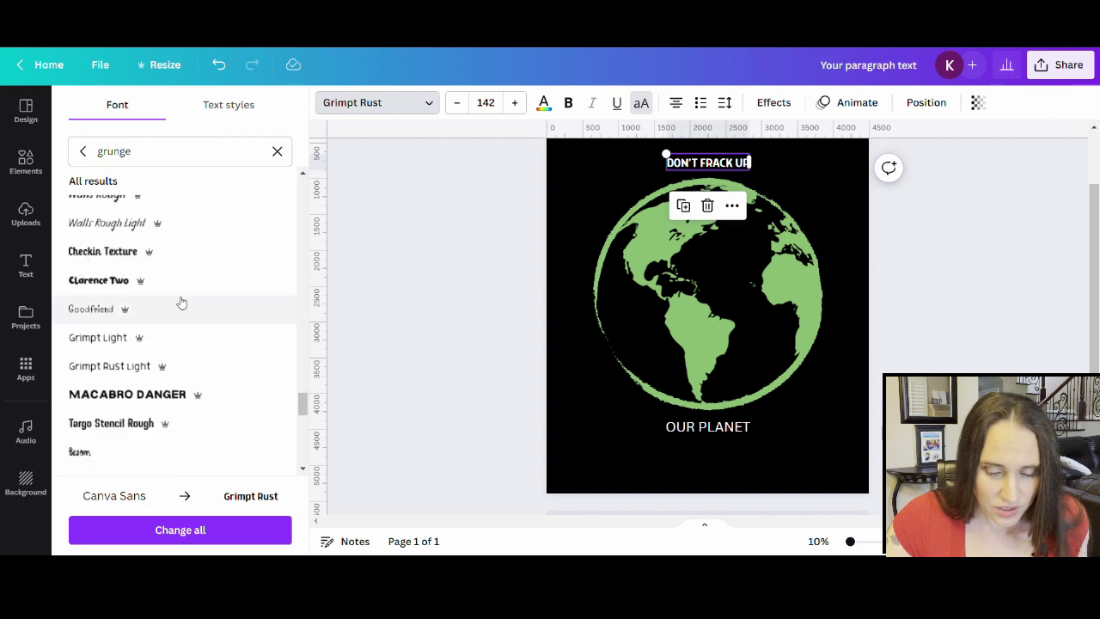
scroll(198, 290, "down", 4)
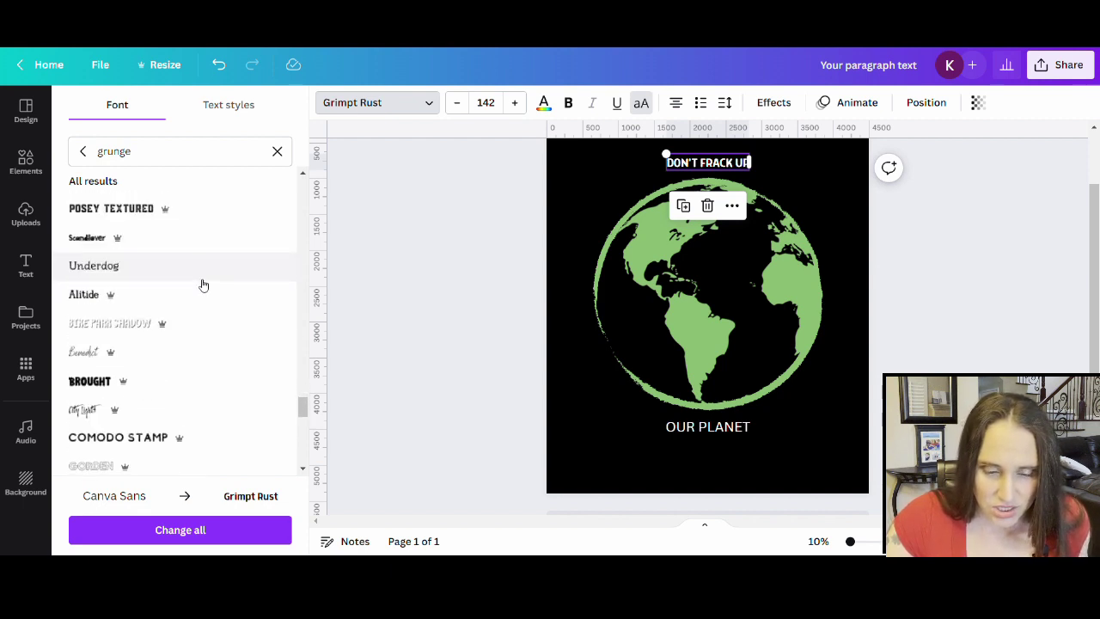
scroll(203, 284, "down", 1)
left_click(121, 368)
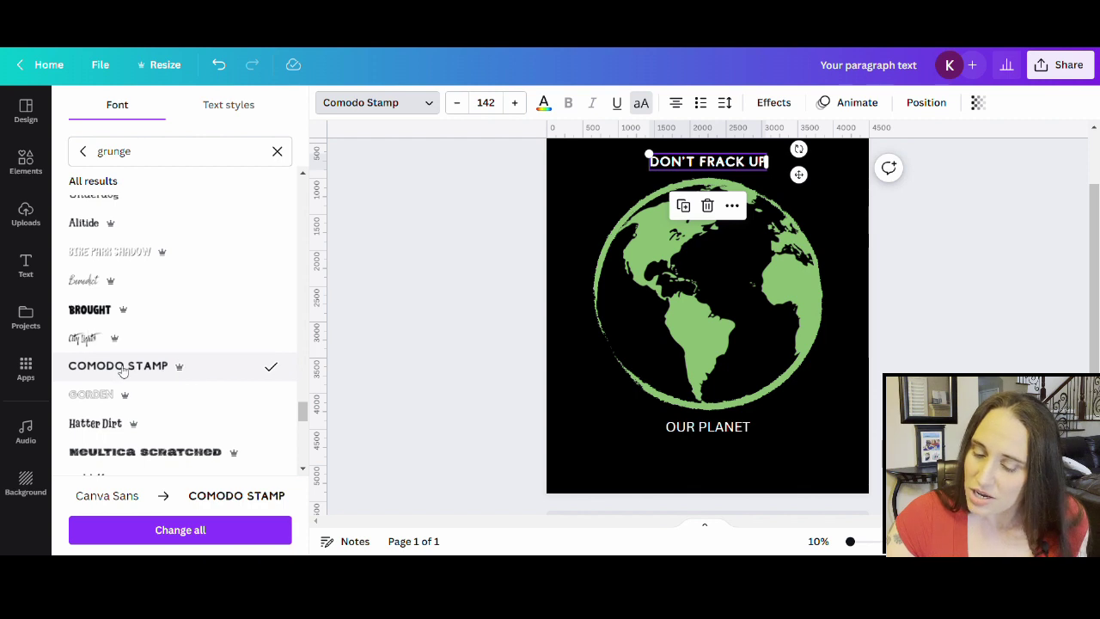
left_click(185, 533)
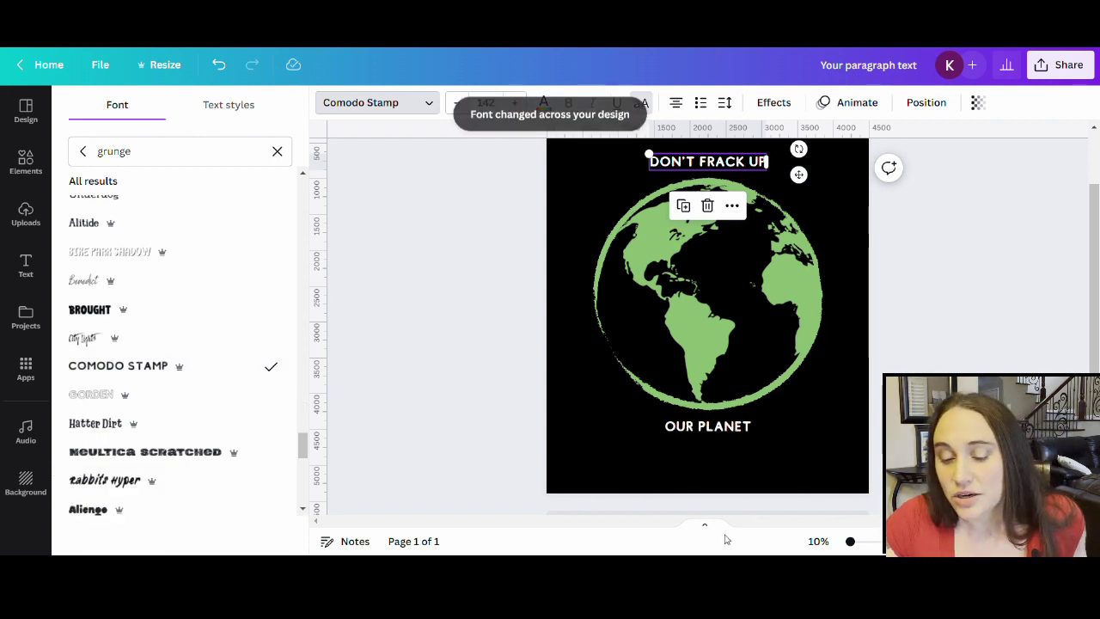
left_click(701, 470)
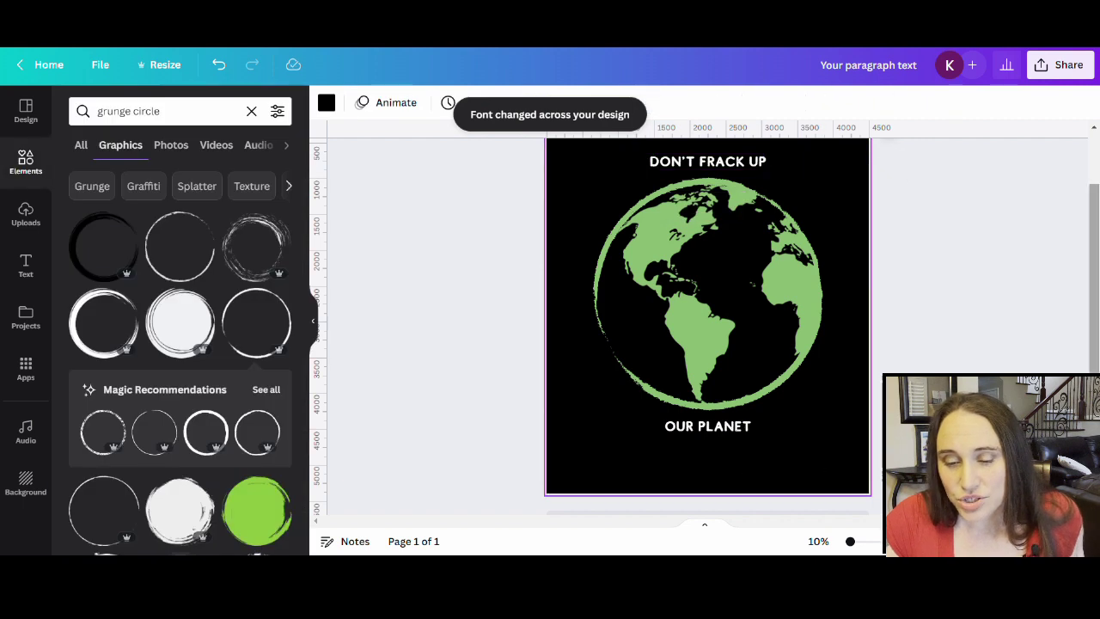
Recolour "DON'T FRACK UP" with the globe's green from the document colours and change all the white text to match
left_click(765, 166)
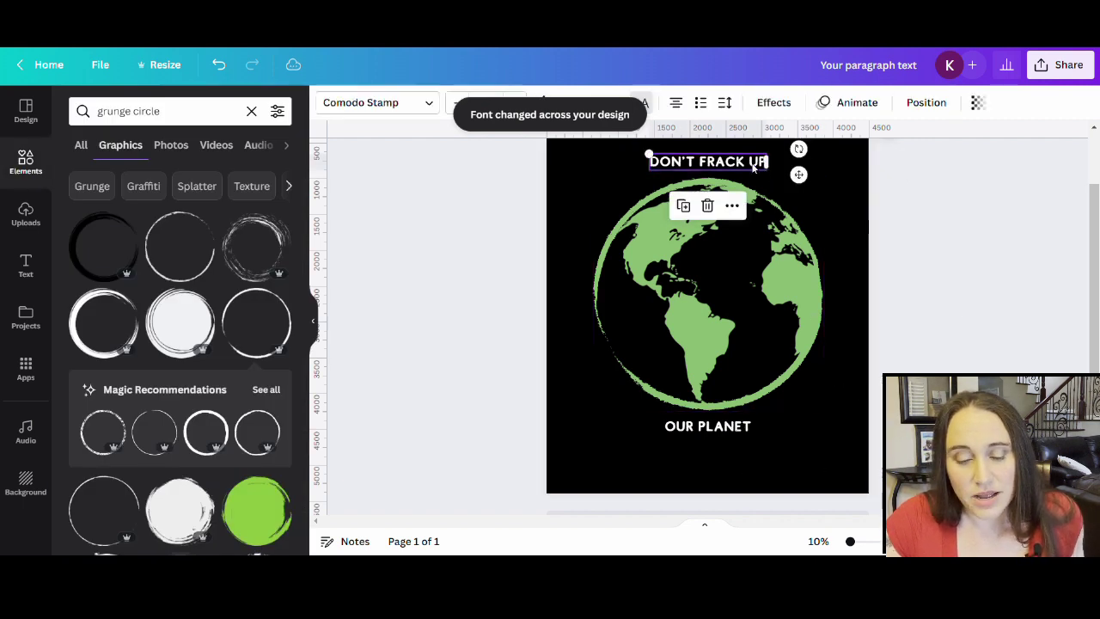
left_click(546, 103)
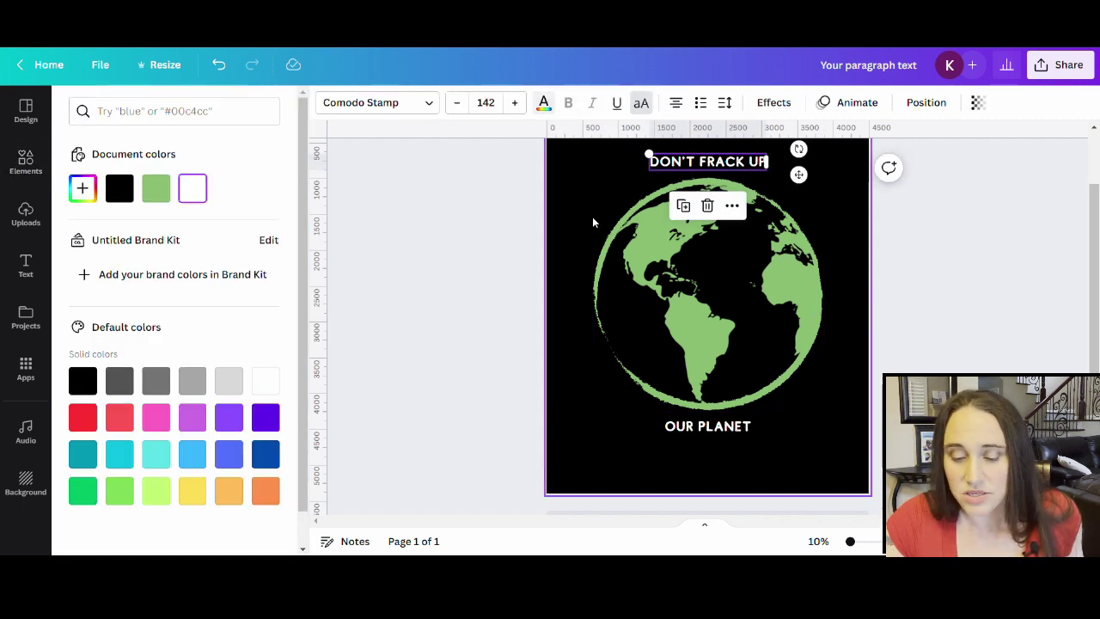
left_click(157, 193)
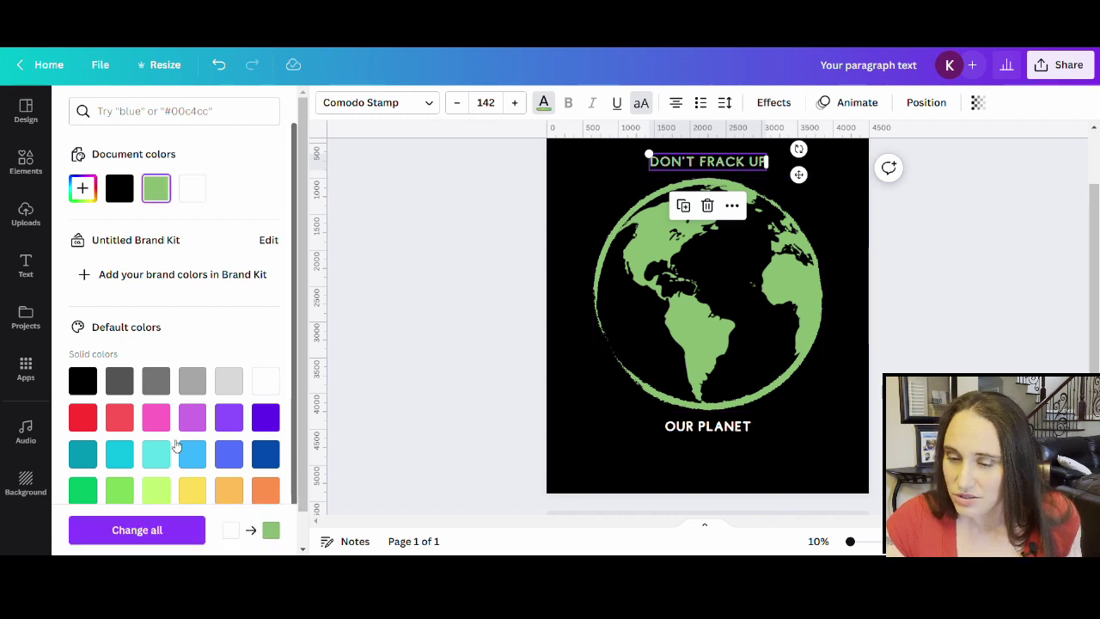
left_click(137, 530)
left_click(857, 428)
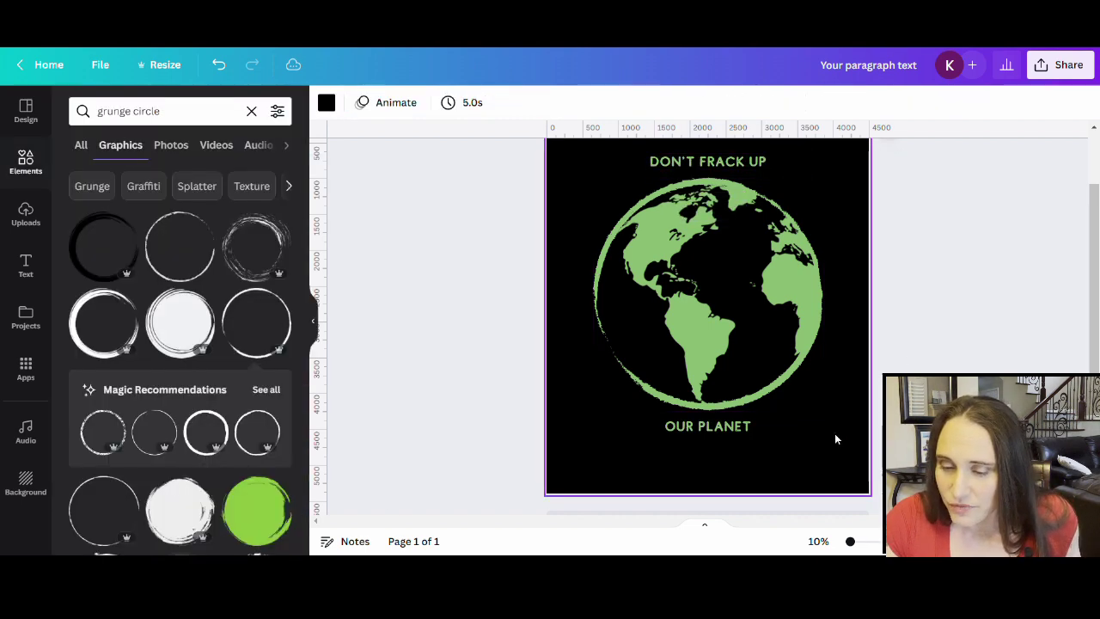
Enlarge "DON'T FRACK UP" to a font size of about 345 and centre it above the globe
left_click(702, 161)
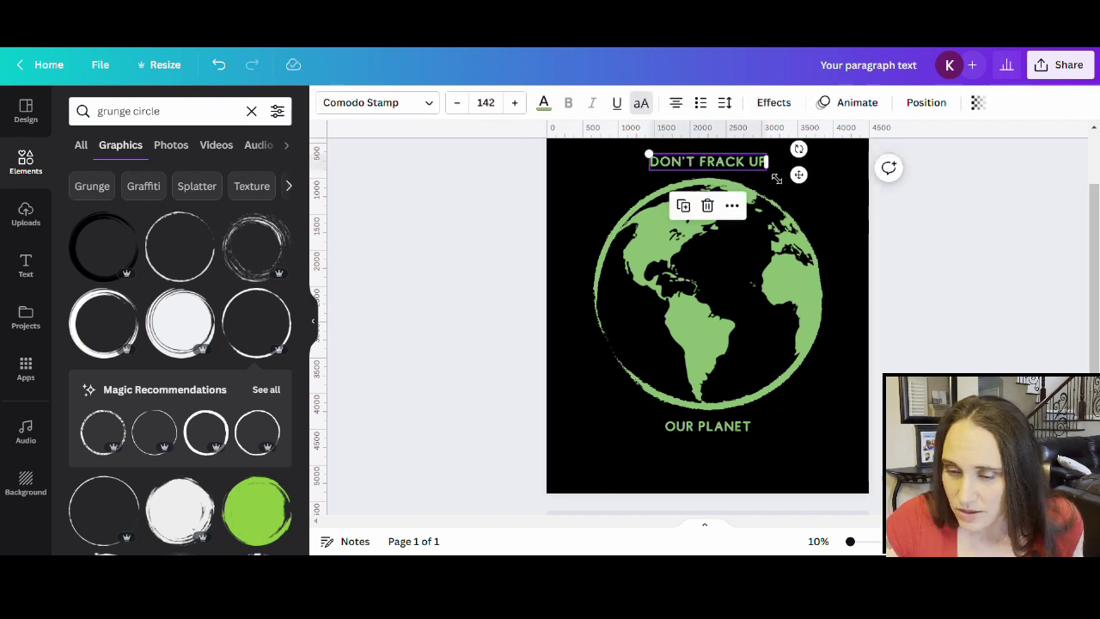
left_click_drag(768, 169, 933, 280)
left_click_drag(853, 184, 770, 176)
Enlarge "OUR PLANET" to a font size of about 385 and place it just below the globe
left_click(720, 429)
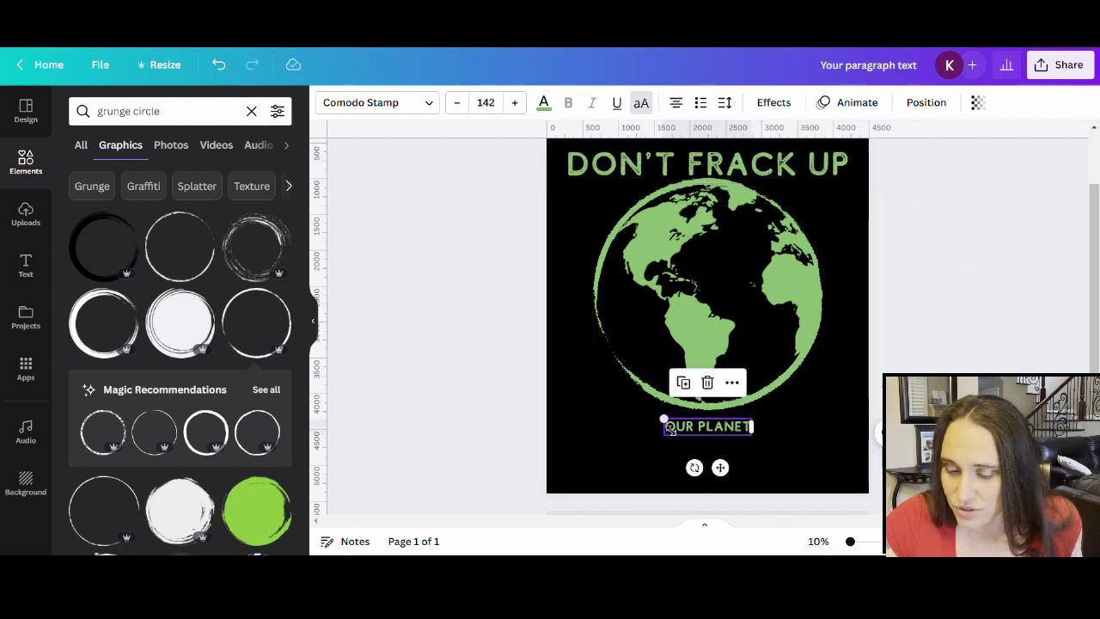
left_click_drag(663, 420, 554, 399)
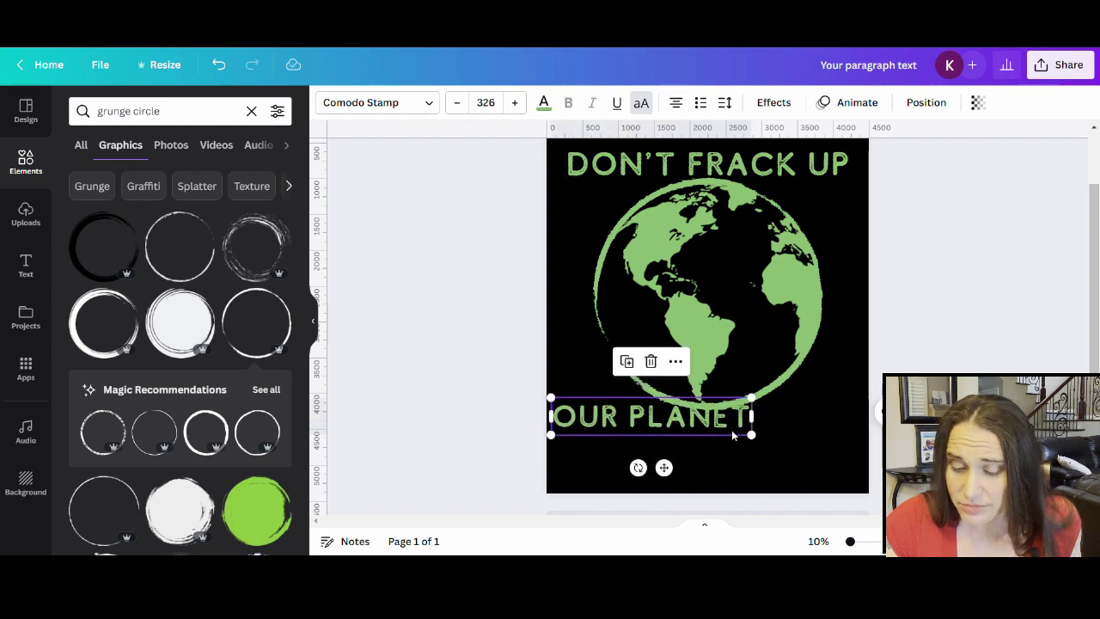
left_click_drag(703, 434, 760, 446)
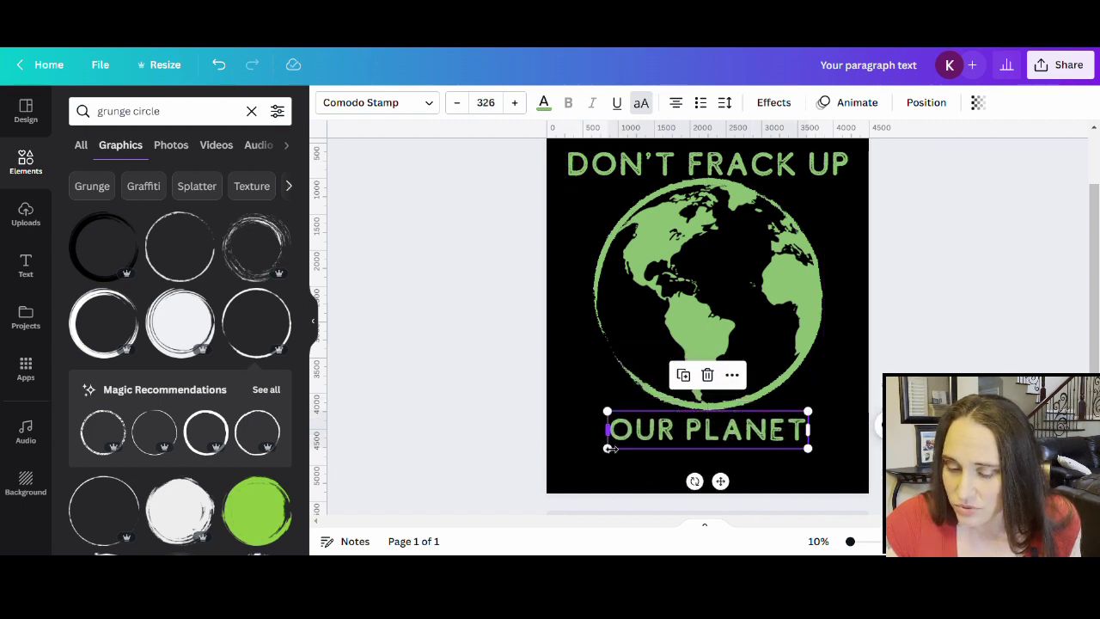
left_click_drag(610, 456, 582, 461)
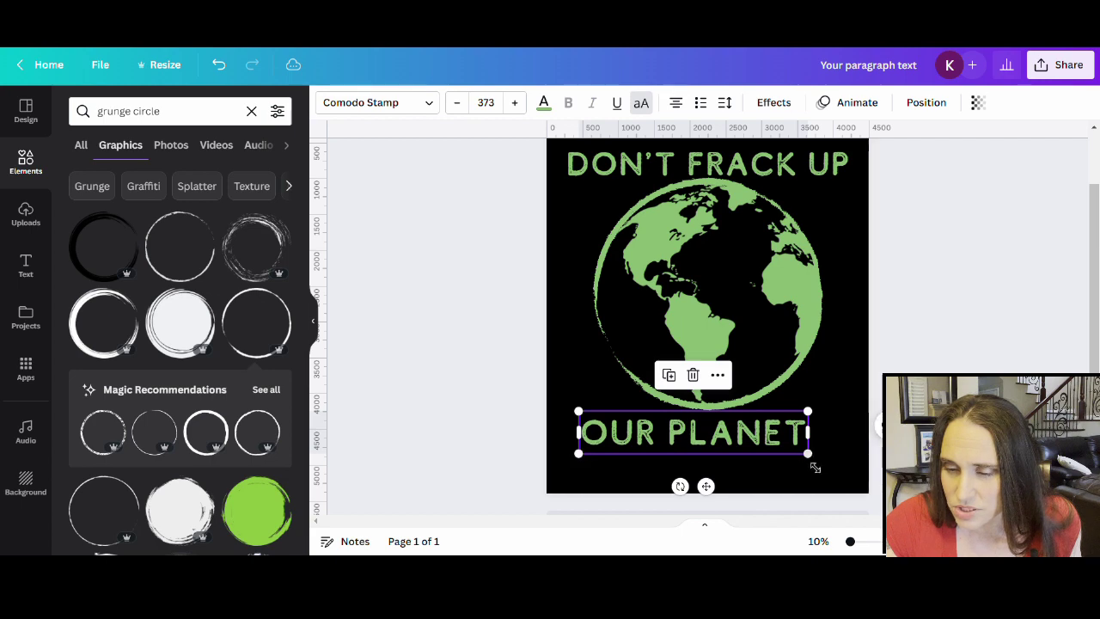
left_click_drag(819, 466, 826, 469)
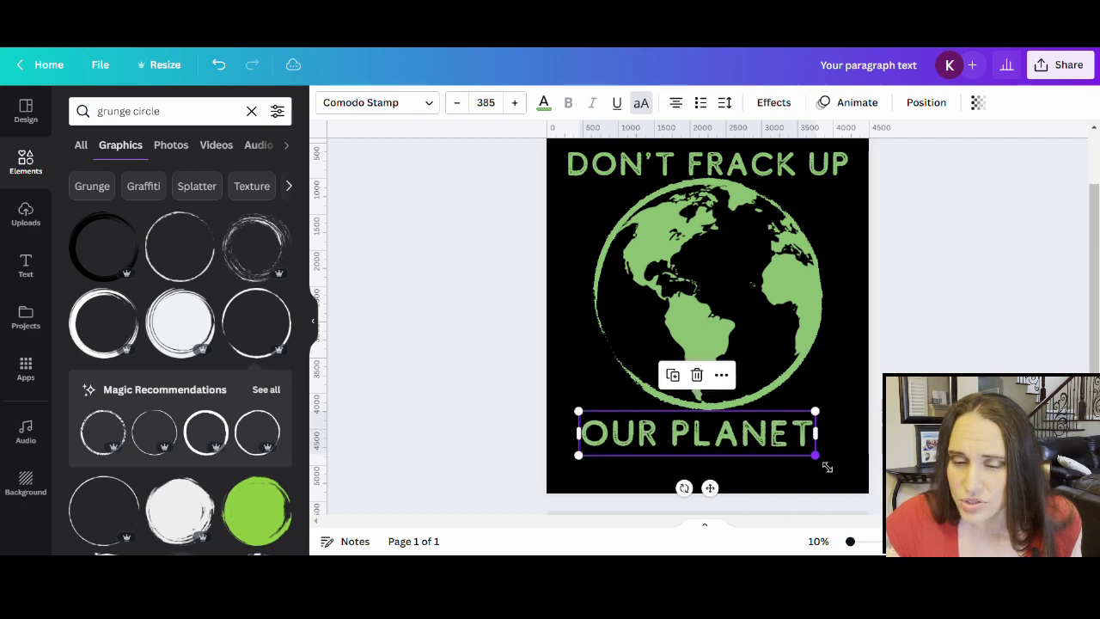
Move "DON'T FRACK UP" up slightly, and reduce "OUR PLANET" to font size 346, centred directly beneath the globe
left_click(781, 164)
left_click_drag(780, 165, 780, 160)
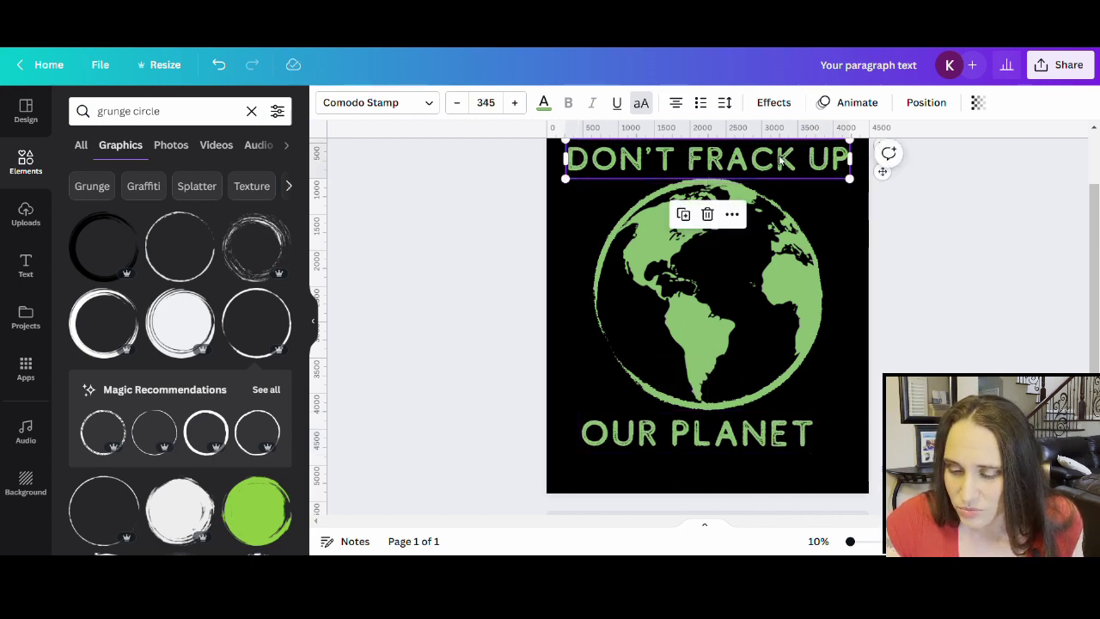
left_click(778, 437)
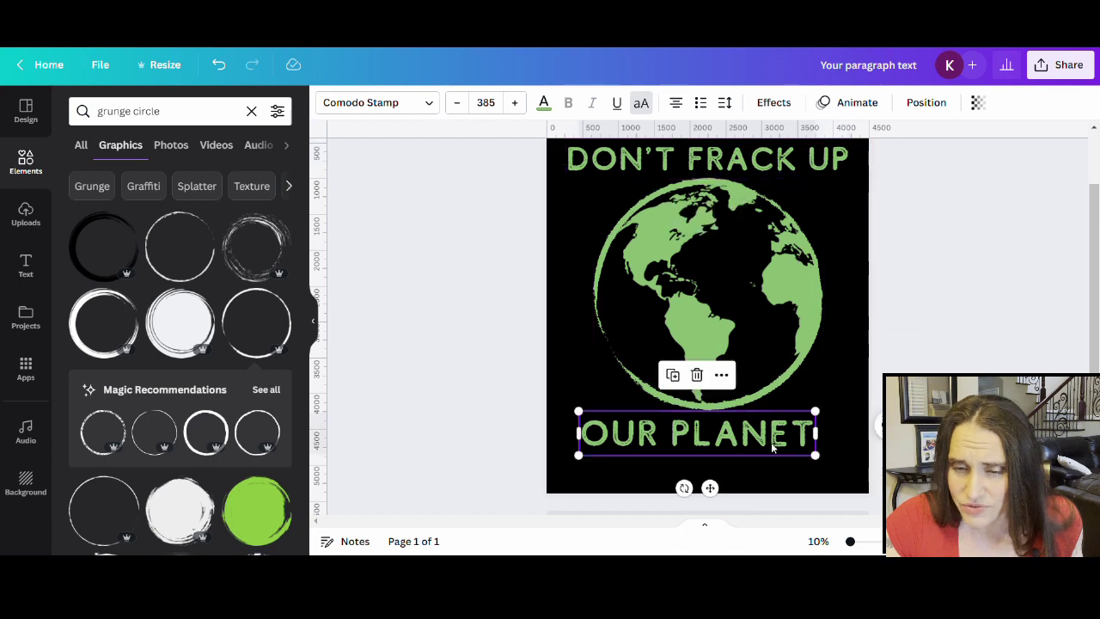
left_click_drag(815, 412, 798, 428)
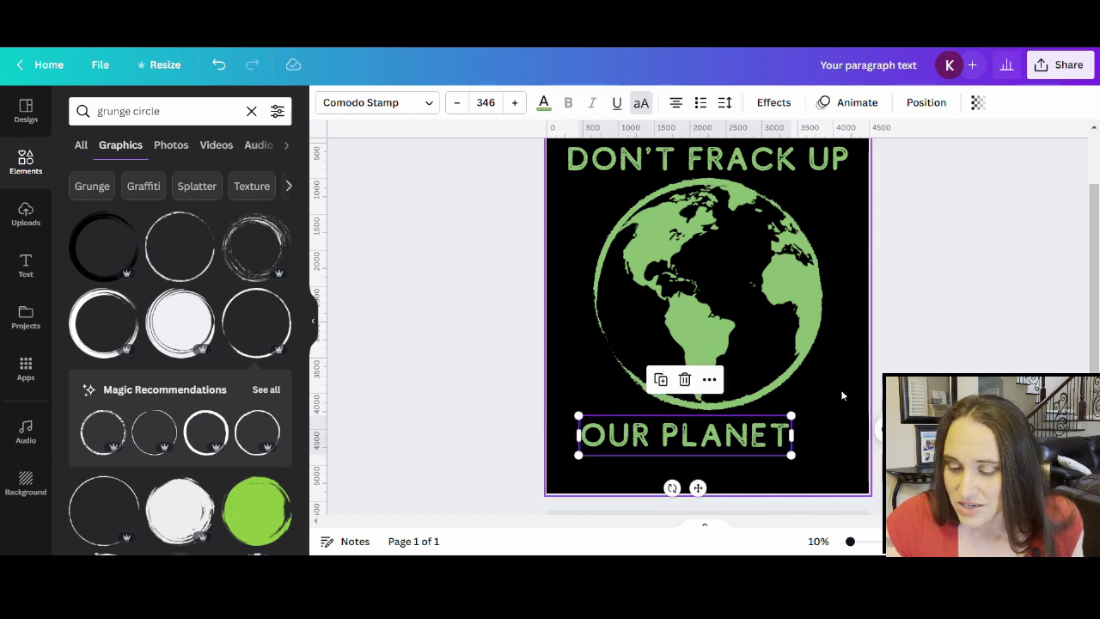
left_click_drag(715, 448, 741, 447)
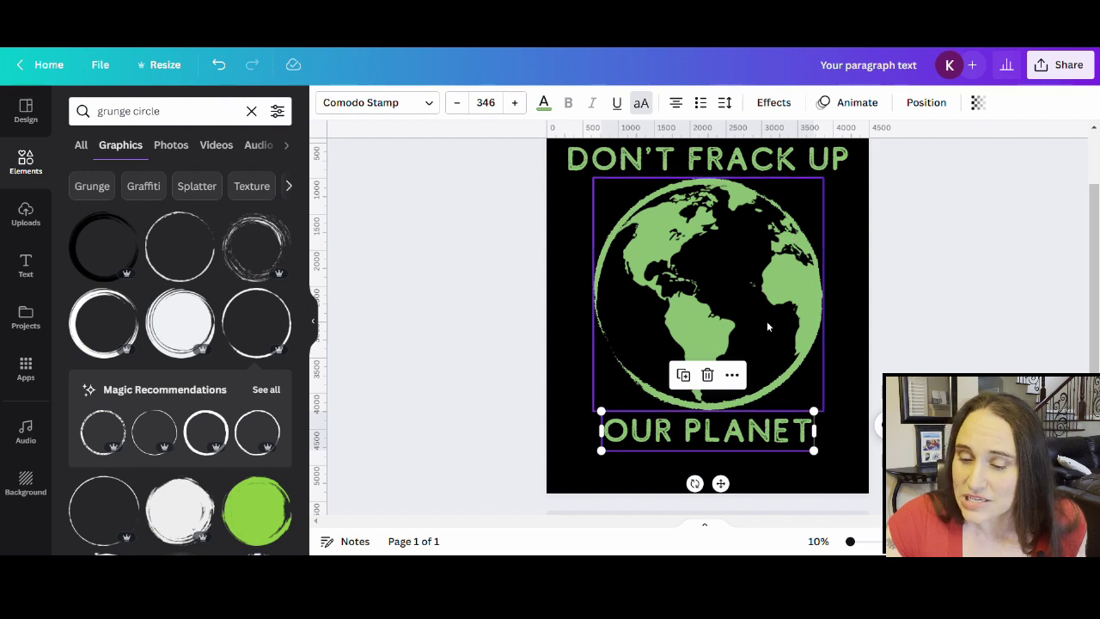
Tighten the letter spacing of the "DON'T FRACK UP" line to about -23
left_click(795, 159)
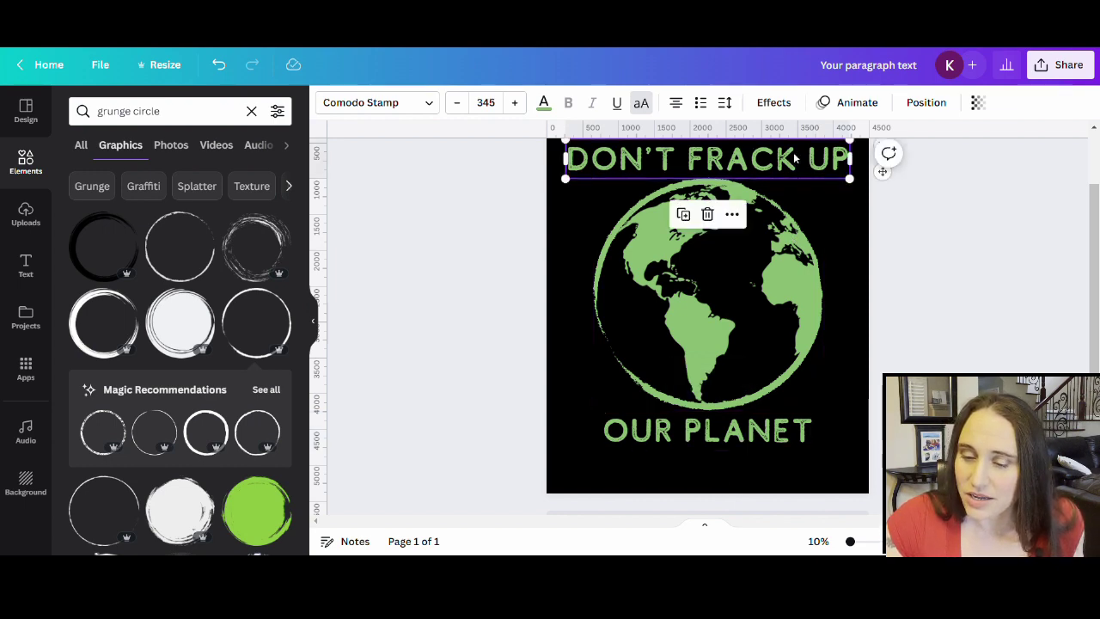
left_click(724, 105)
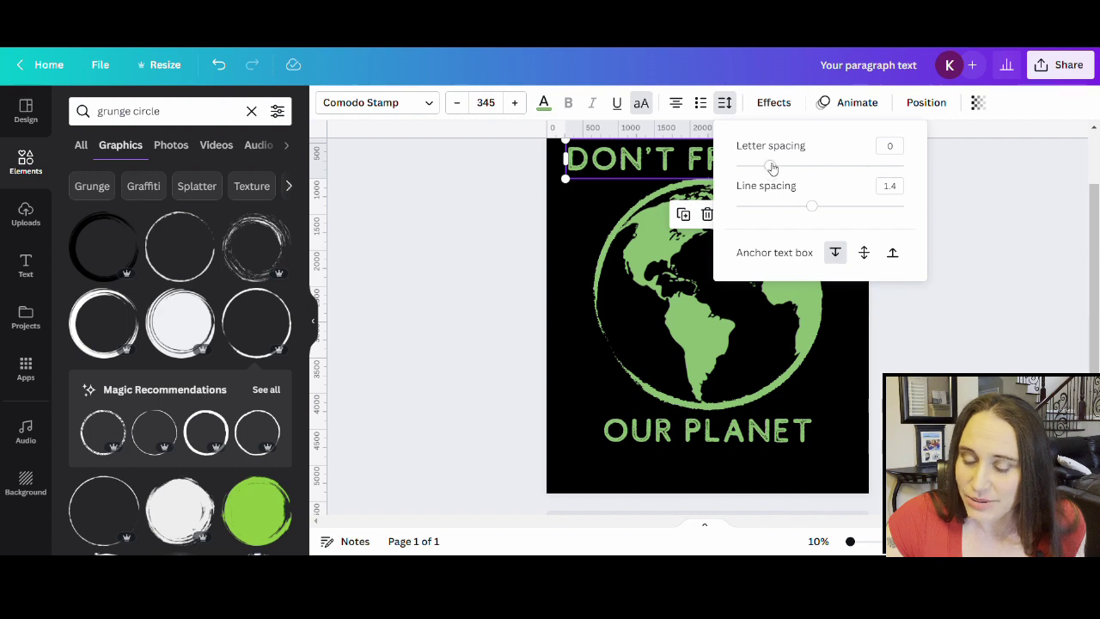
left_click_drag(773, 169, 768, 167)
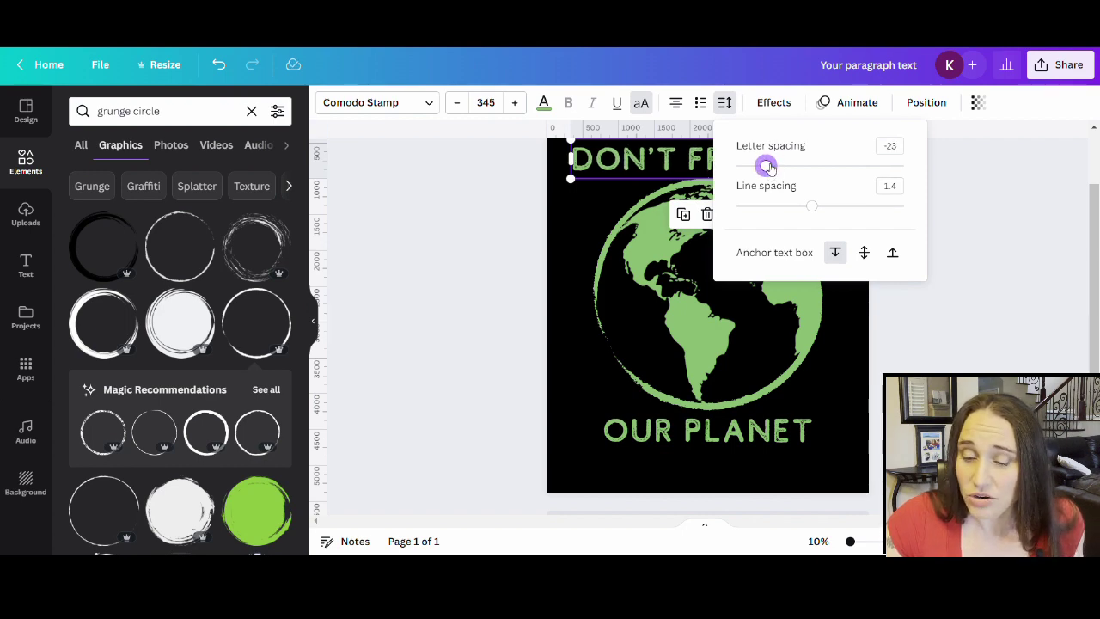
Widen the letter spacing of the "OUR PLANET" line to 35
left_click(972, 351)
left_click(663, 515)
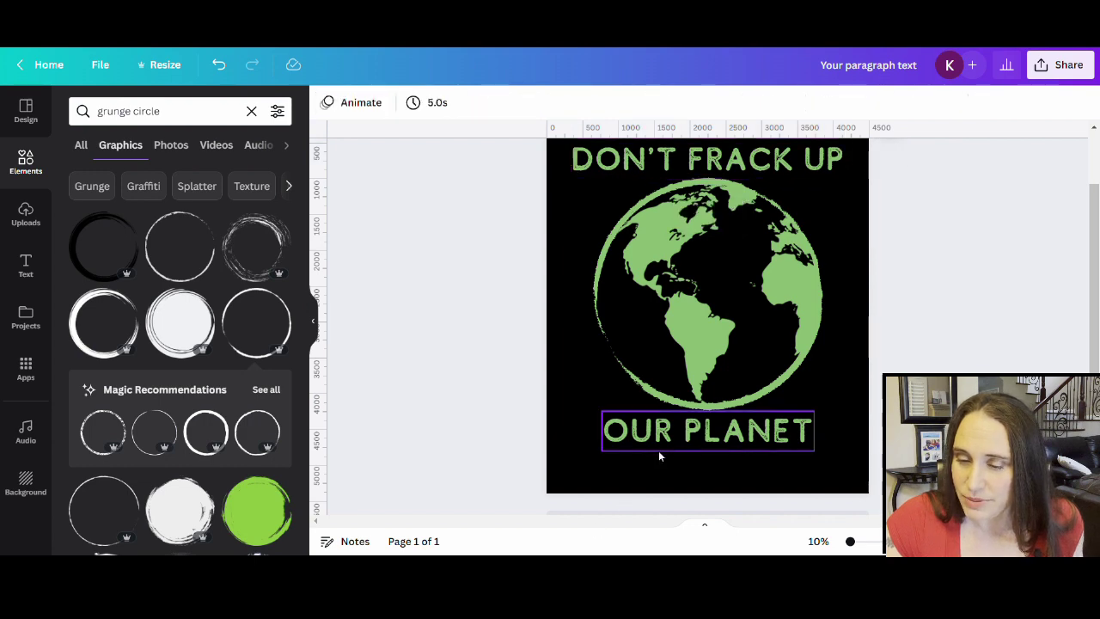
left_click(666, 441)
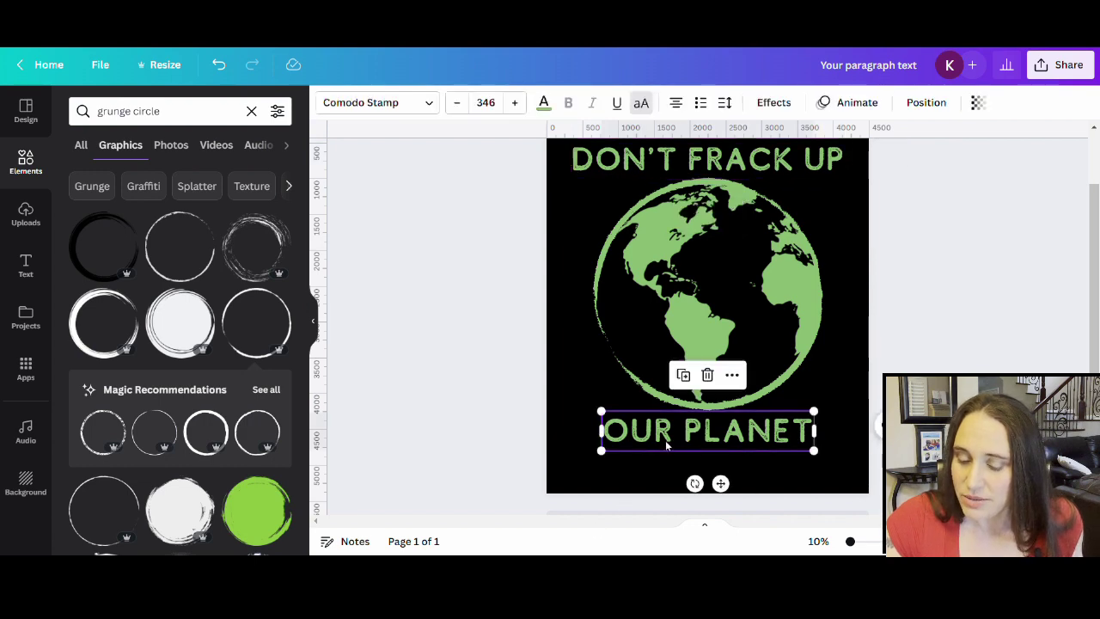
left_click(724, 103)
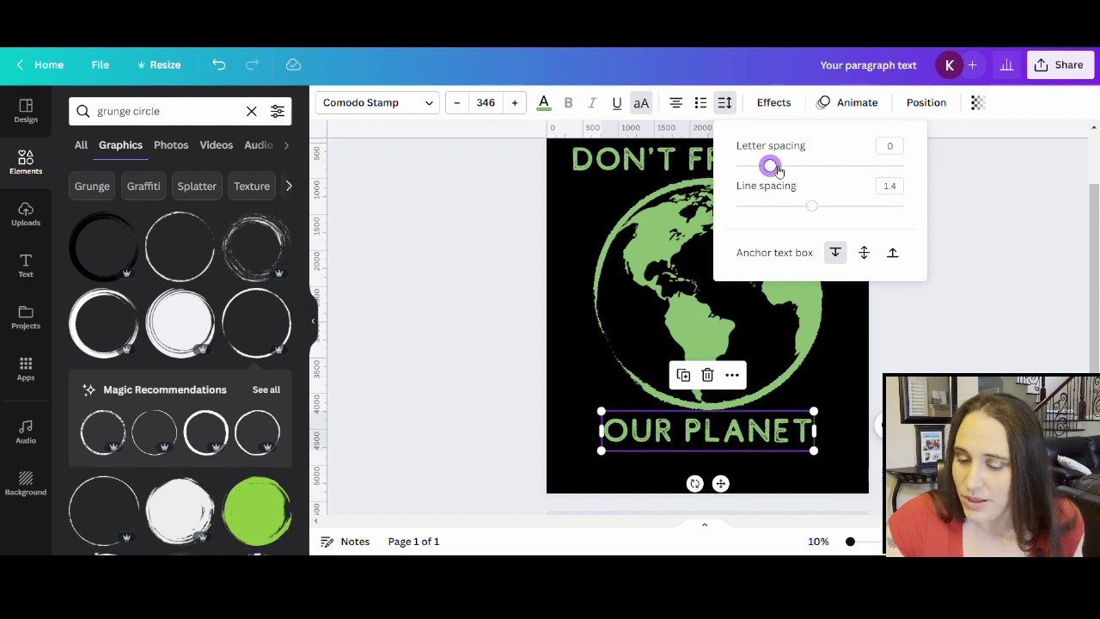
left_click_drag(769, 168, 779, 170)
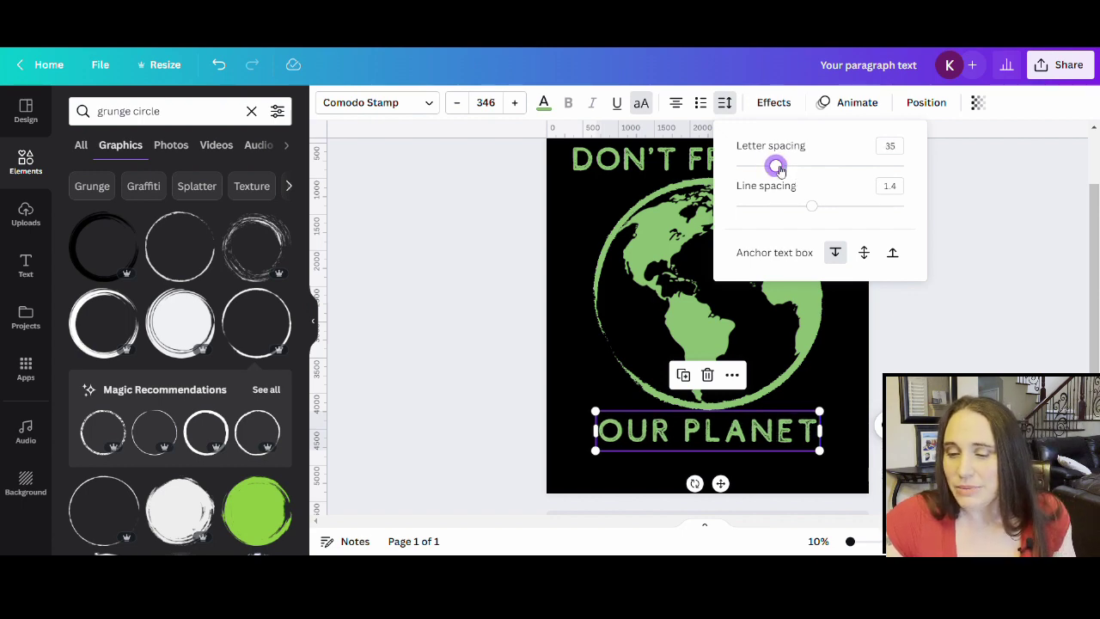
key("Escape")
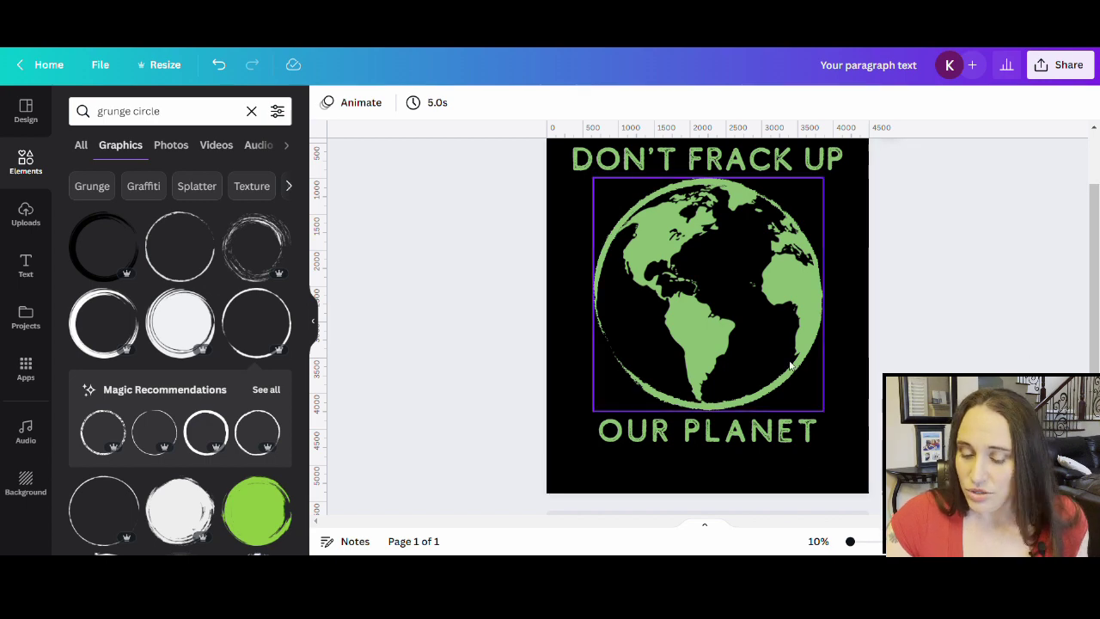
Curve the "DON'T FRACK UP" line over the top of the globe with a curve value of 59
left_click(829, 169)
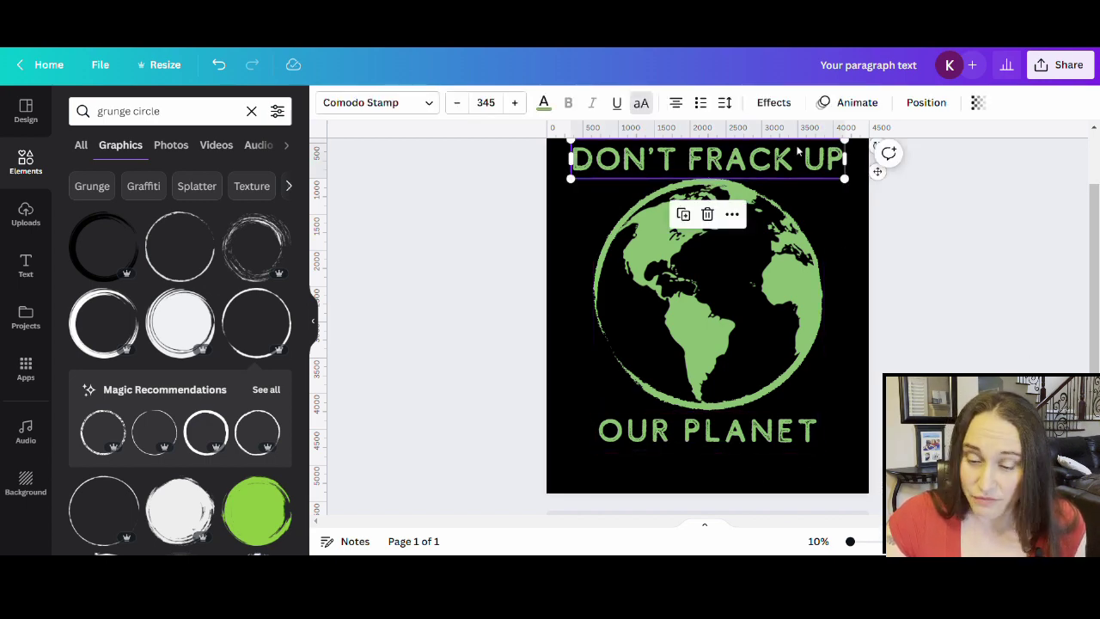
left_click(776, 103)
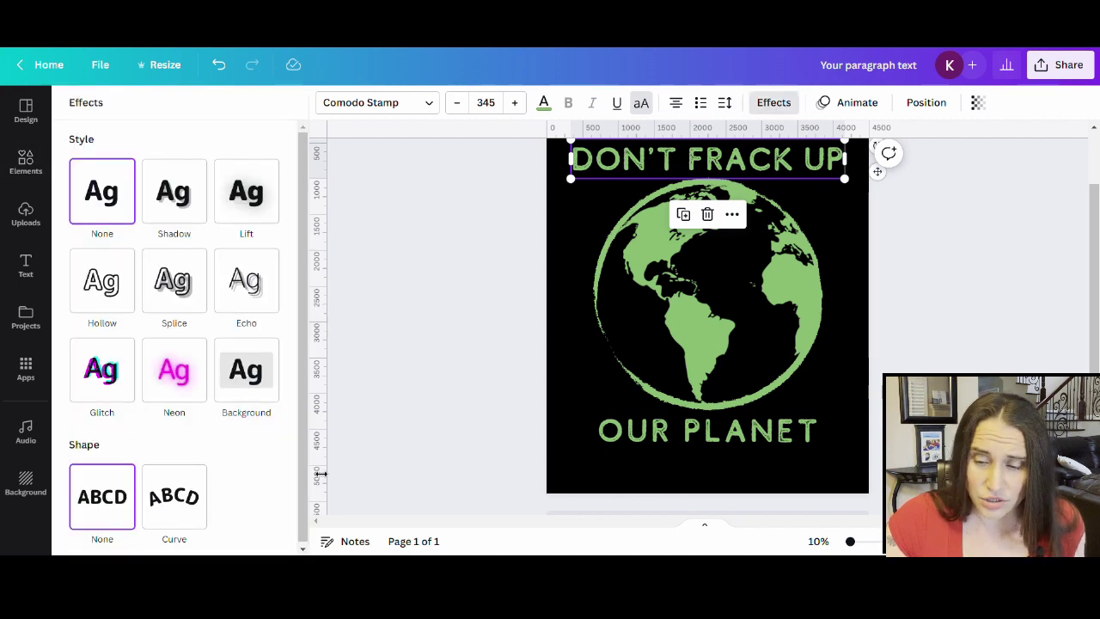
left_click(171, 505)
scroll(237, 374, "down", 1)
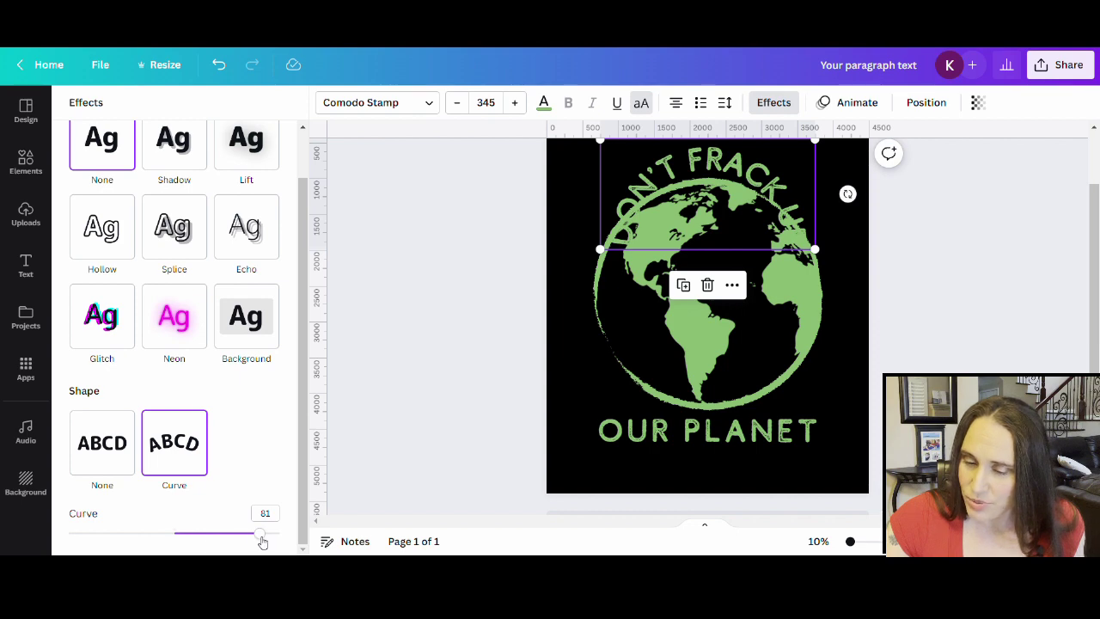
left_click_drag(263, 541, 238, 535)
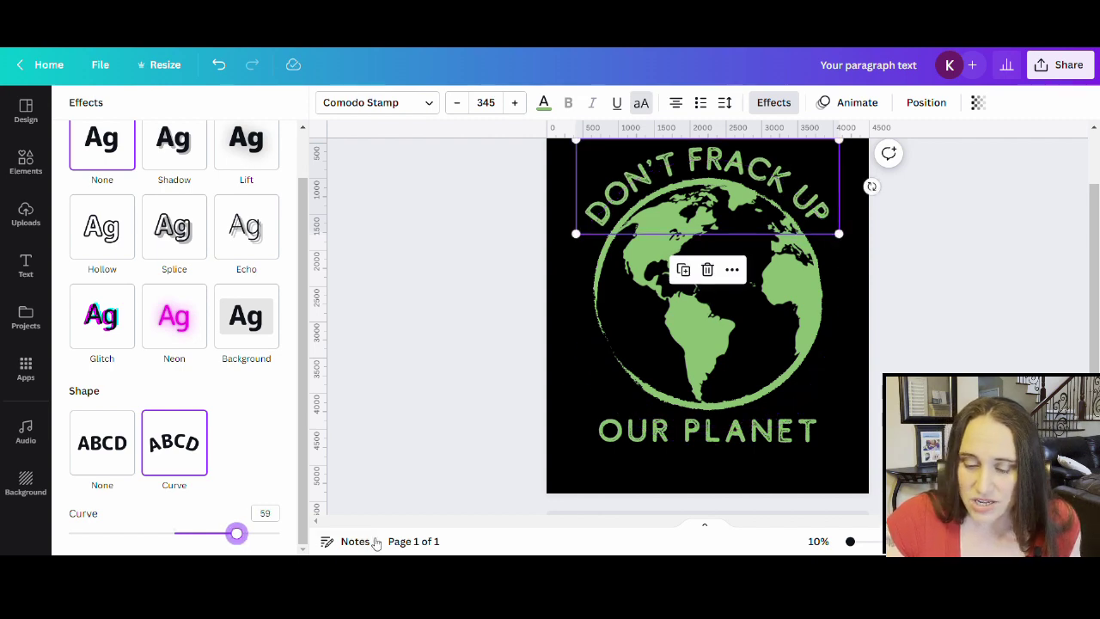
Curve "OUR PLANET" upward with a curve value of -58 and move it up against the globe's lower edge
left_click(778, 434)
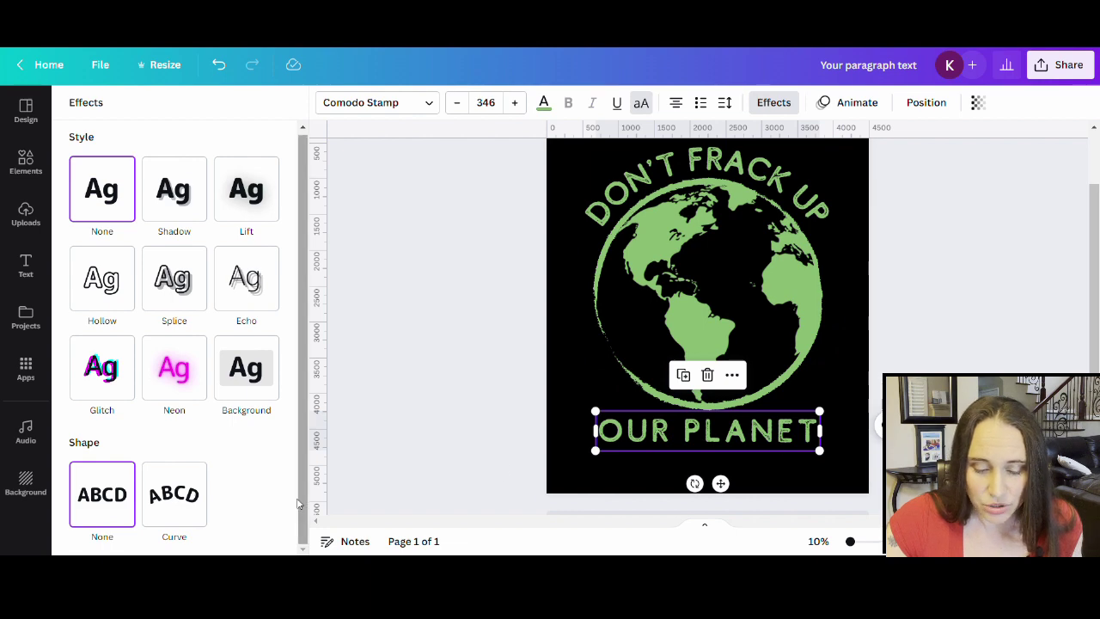
left_click(187, 497)
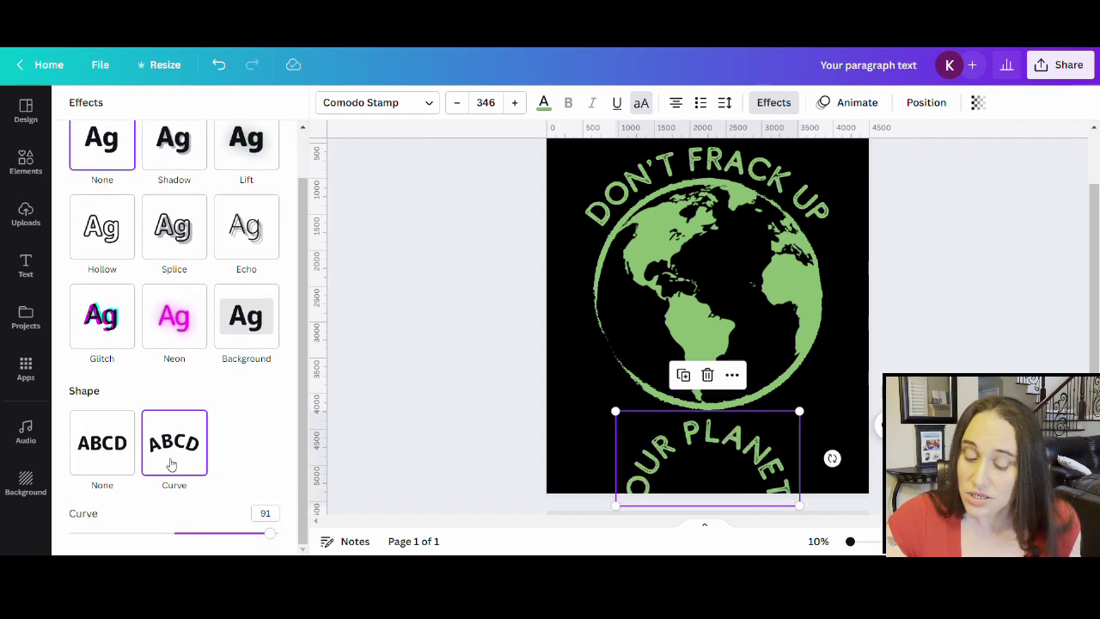
left_click(125, 532)
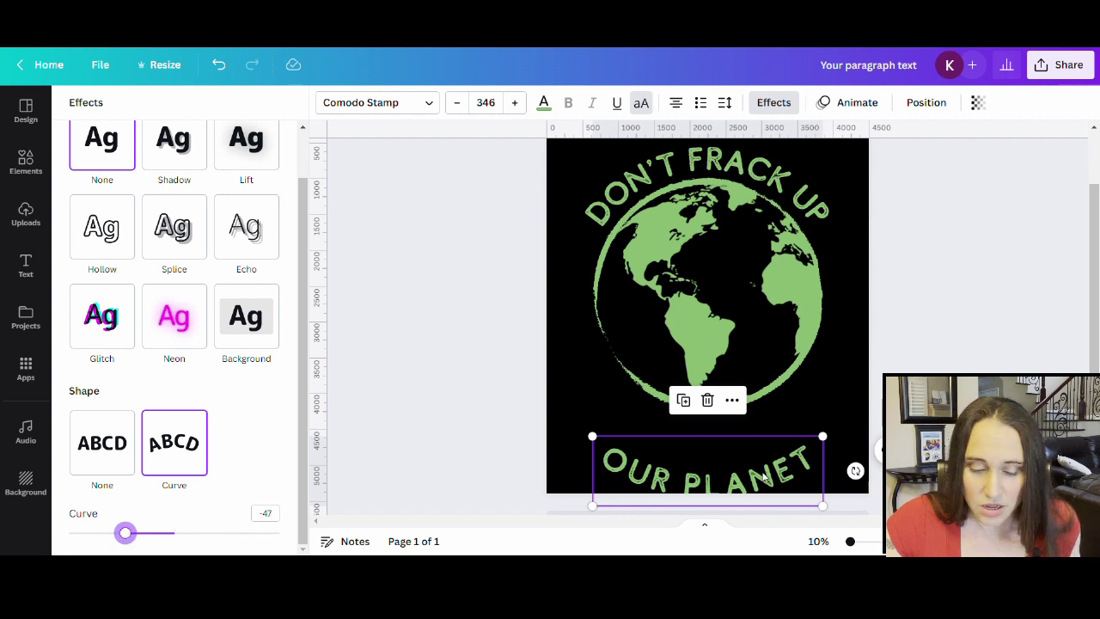
left_click_drag(763, 475, 768, 425)
left_click_drag(126, 533, 113, 532)
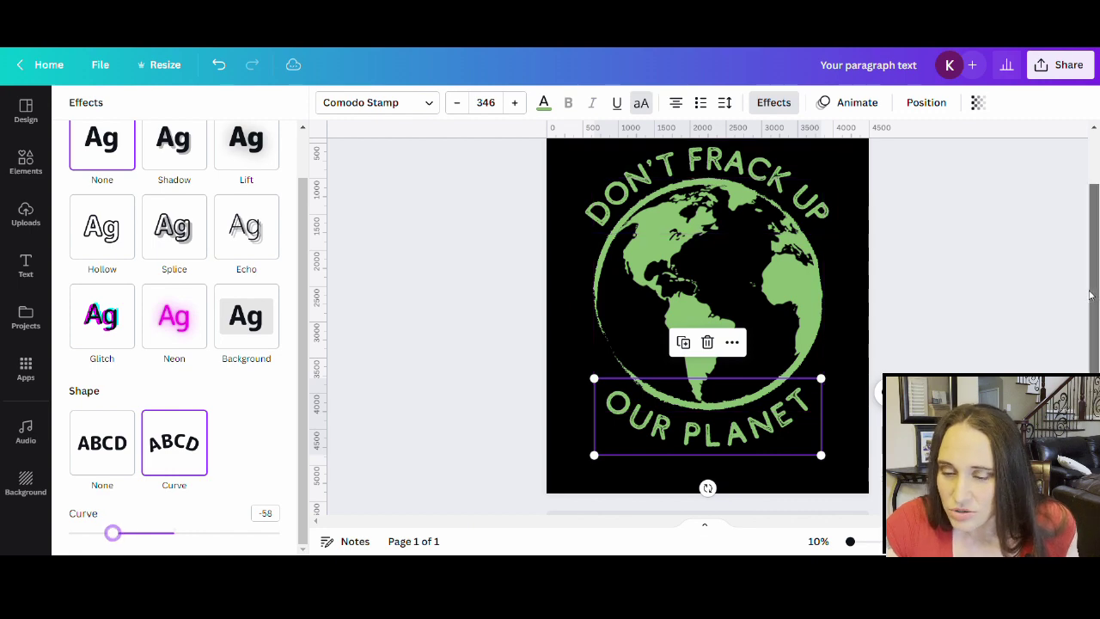
key("Escape")
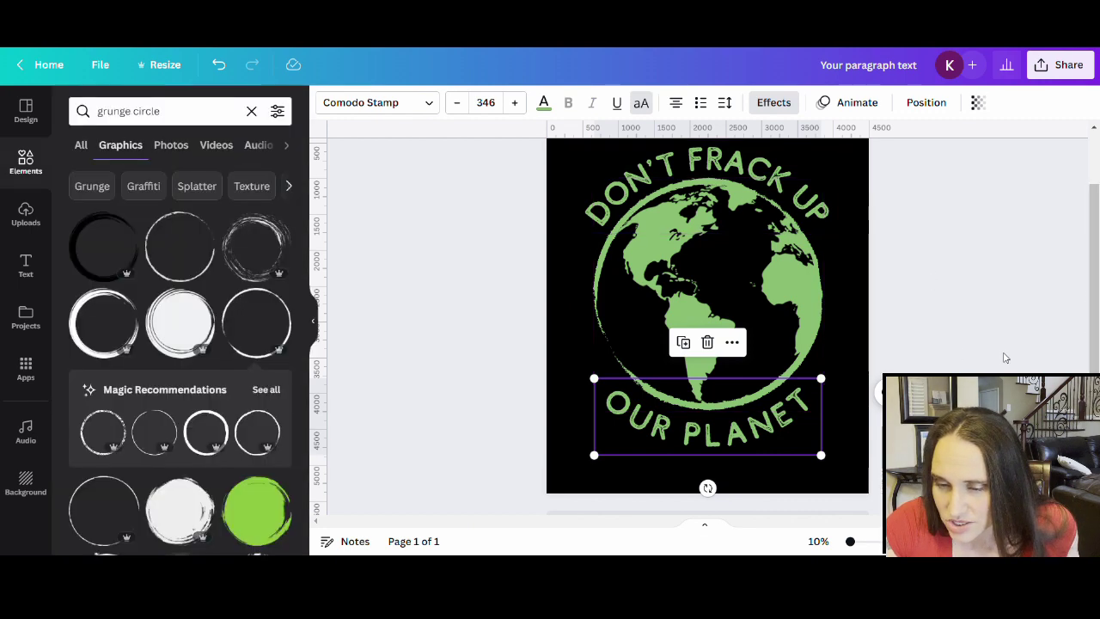
Try small position shifts of the curved "DON'T FRACK UP" line against the globe's upper edge
left_click(772, 184)
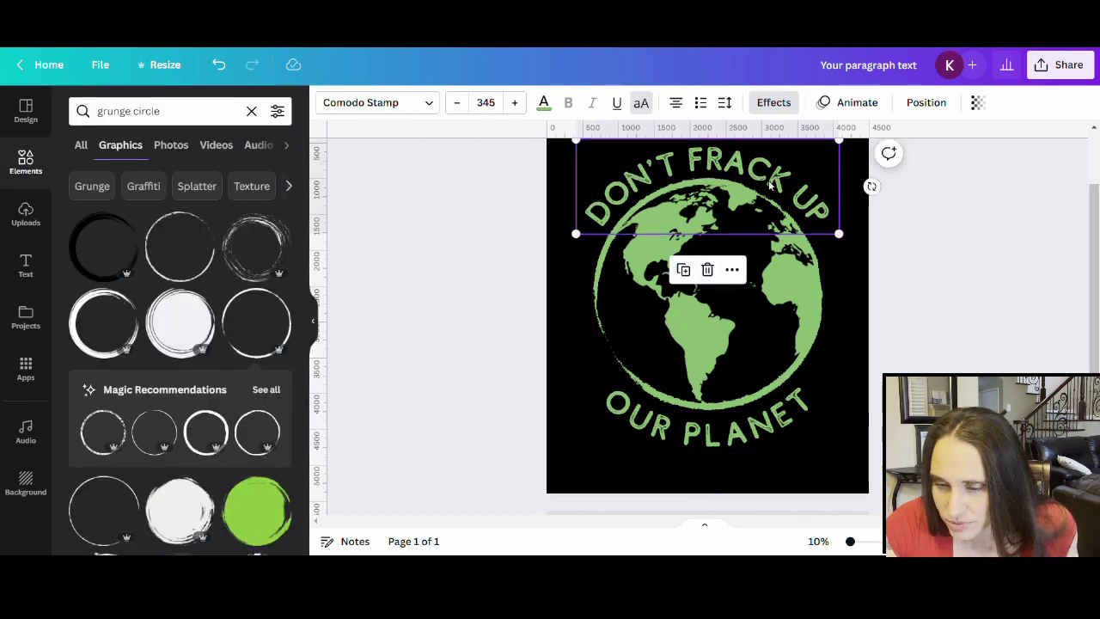
left_click_drag(774, 189, 776, 194)
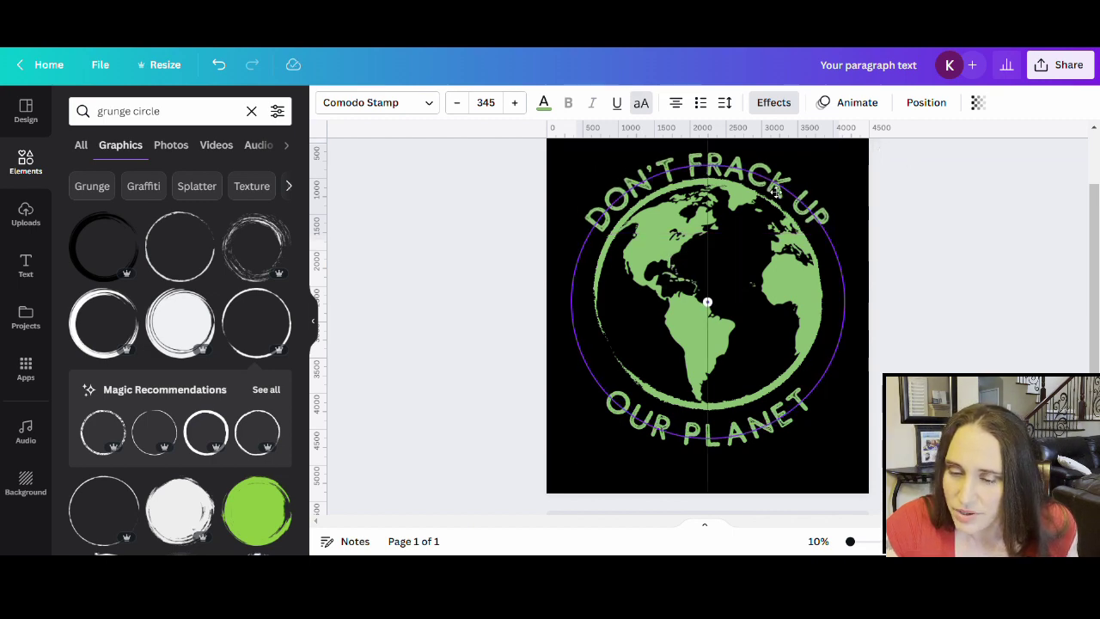
left_click_drag(776, 193, 775, 188)
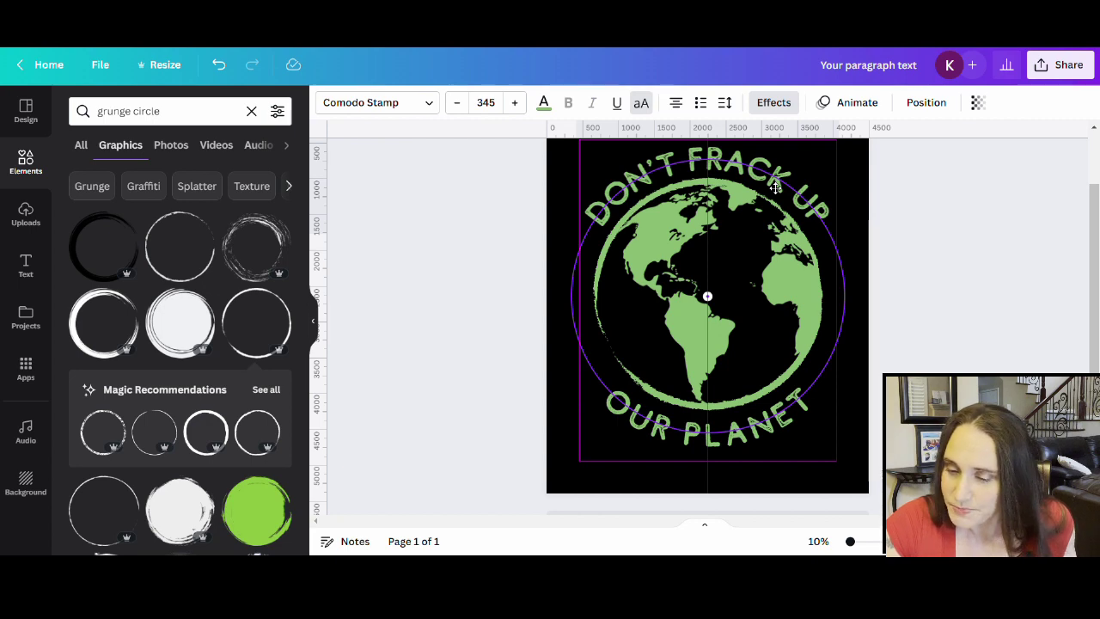
left_click_drag(775, 187, 770, 186)
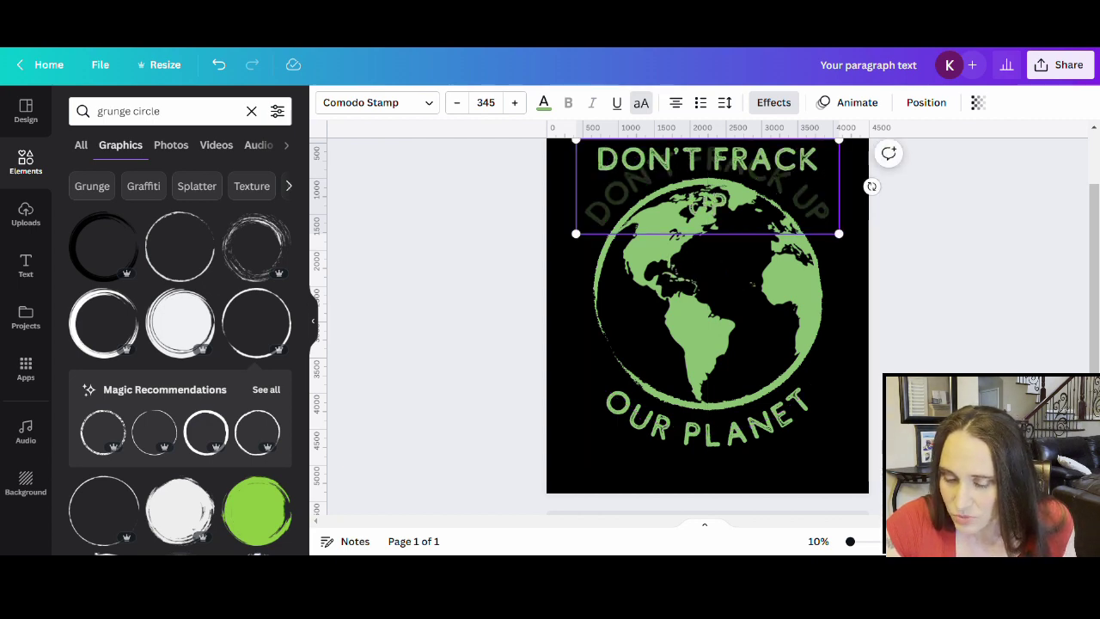
left_click(971, 367)
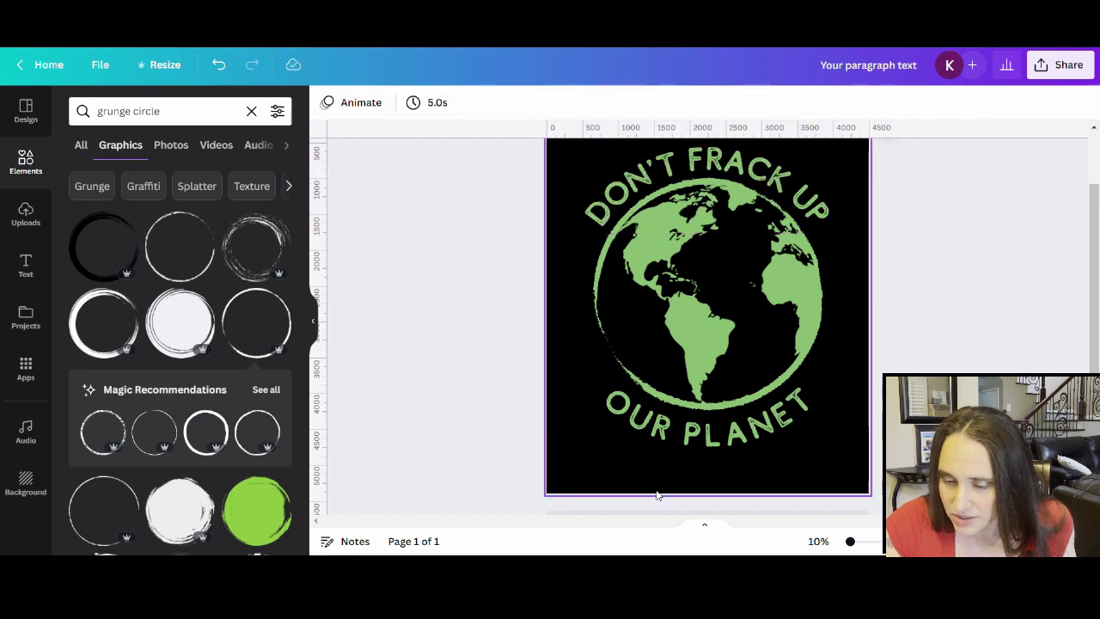
Nudge the curved "OUR PLANET" line slightly to the right beneath the globe, keeping an even gap to its outline
left_click(696, 448)
left_click_drag(696, 449, 702, 458)
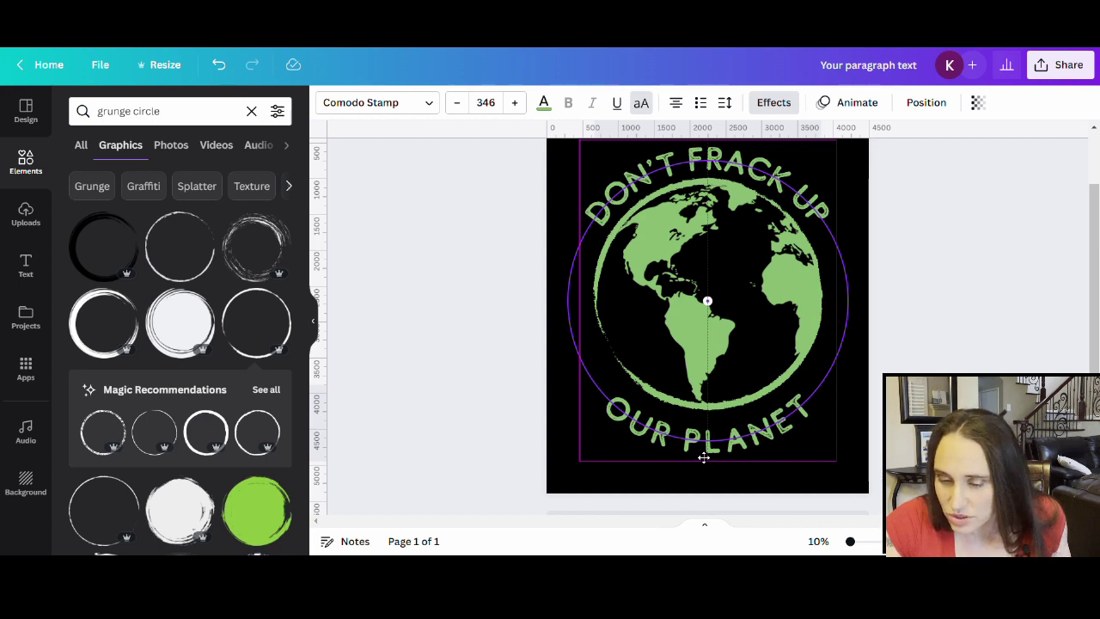
left_click_drag(703, 458, 705, 454)
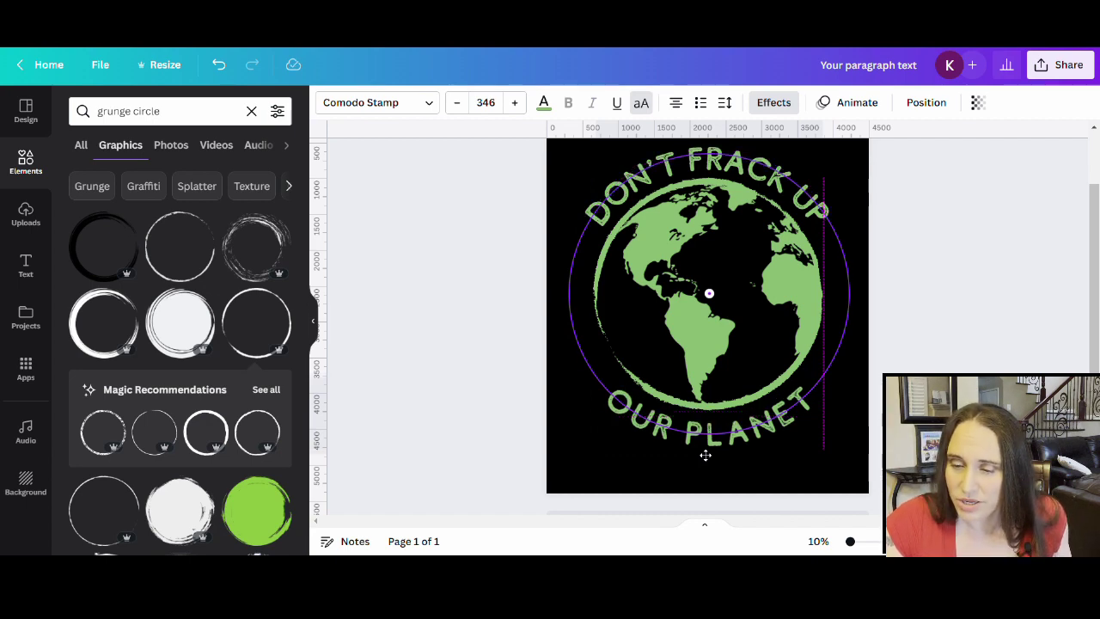
left_click_drag(705, 455, 705, 454)
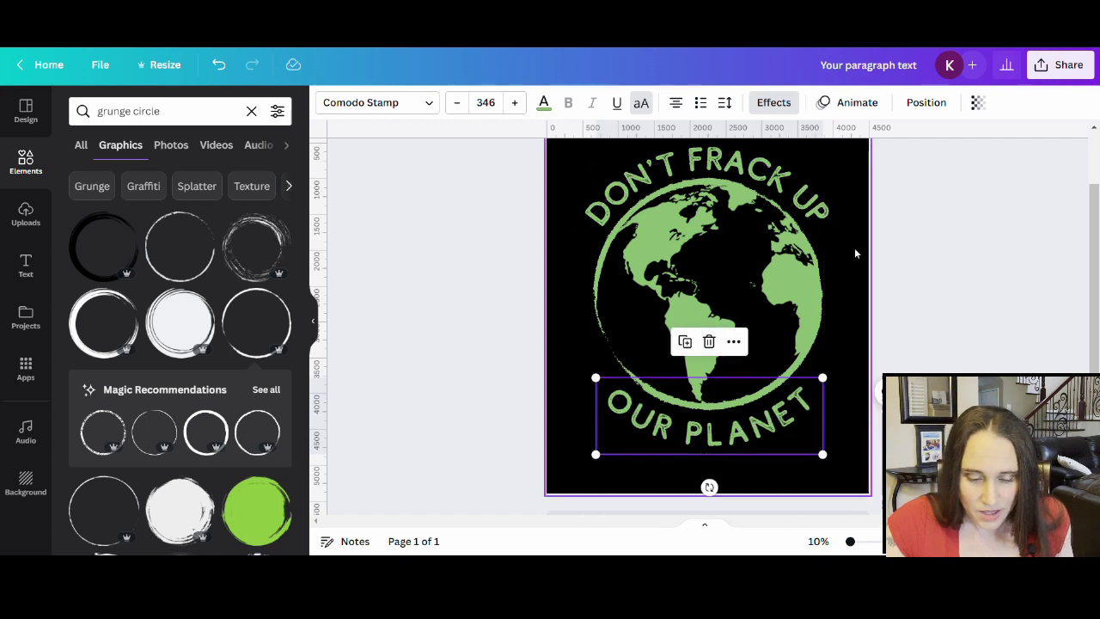
Set the curve of "OUR PLANET" to -59 so it mirrors the curve of the "DON'T FRACK UP" line
left_click(772, 101)
scroll(86, 494, "down", 3)
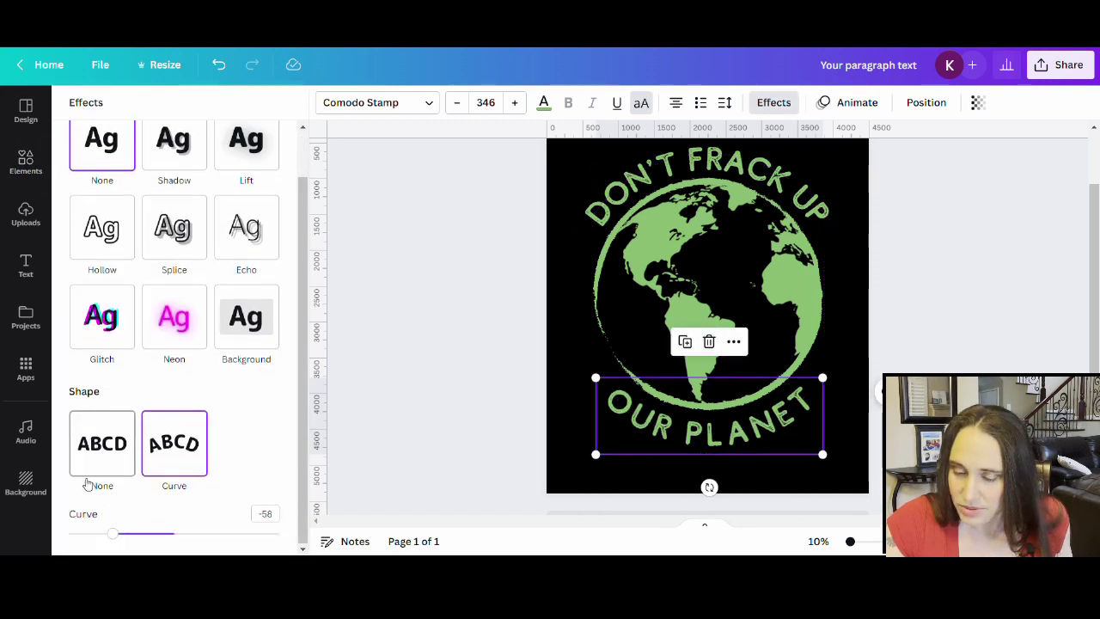
left_click_drag(115, 537, 115, 540)
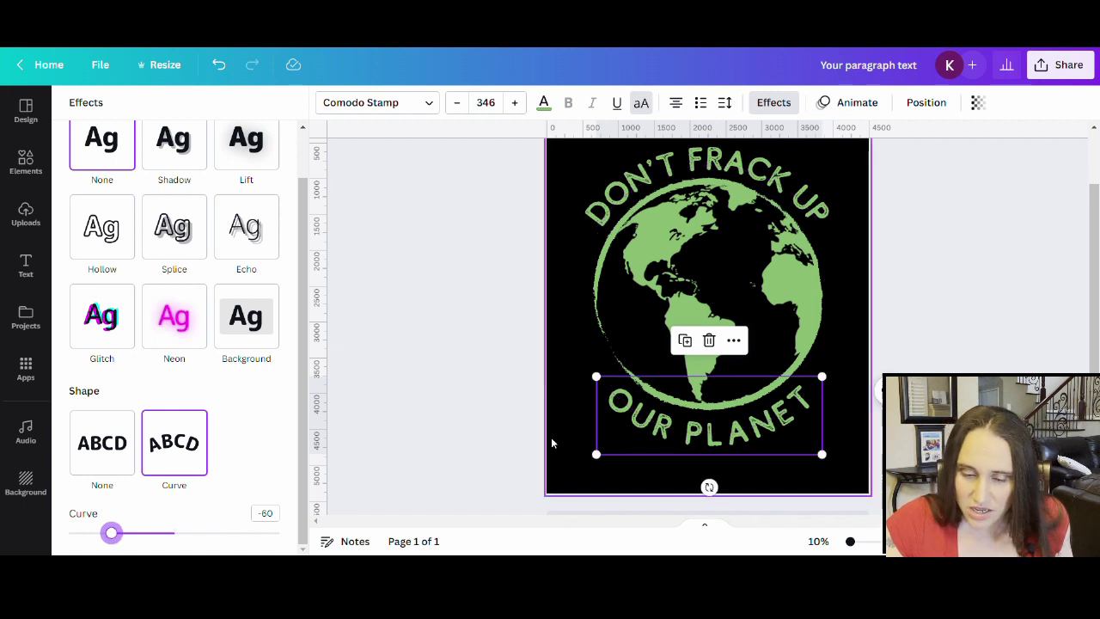
left_click(782, 165)
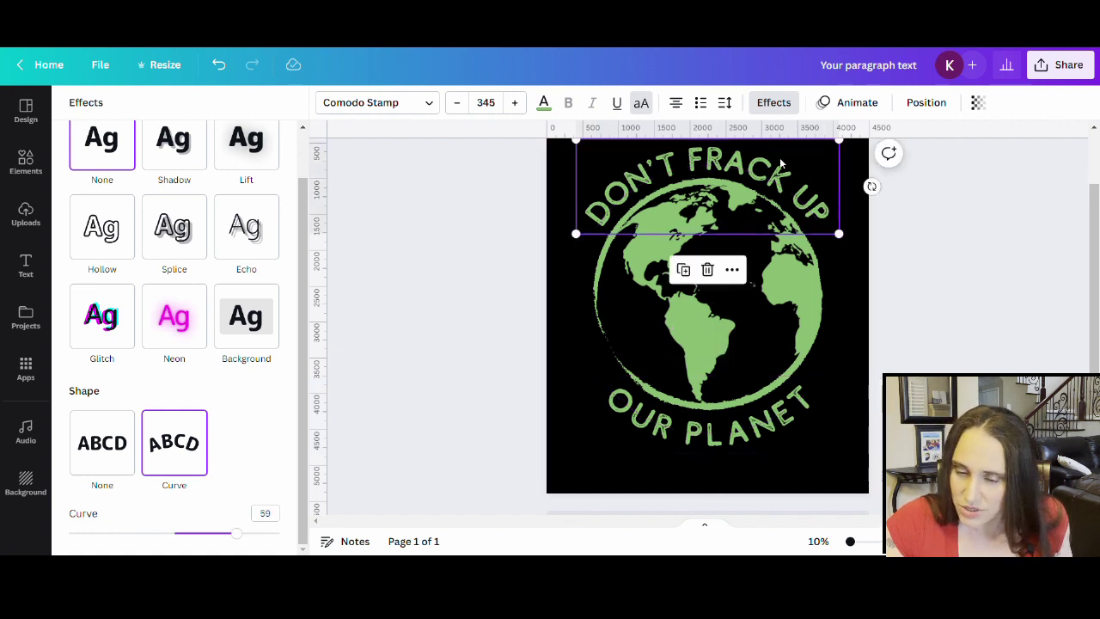
left_click(702, 423)
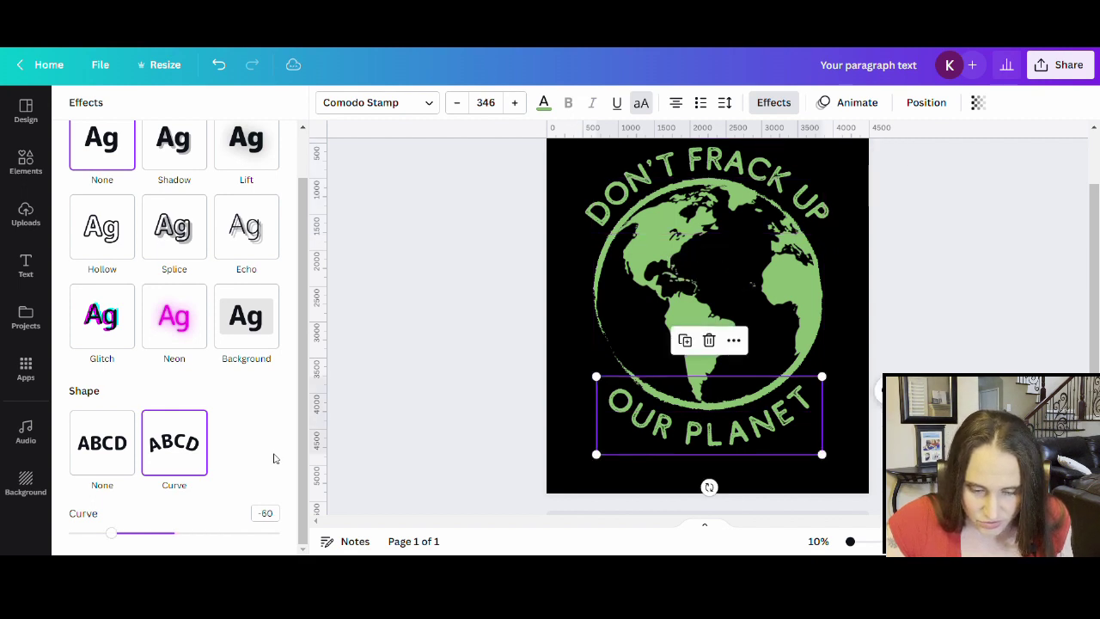
left_click(114, 538)
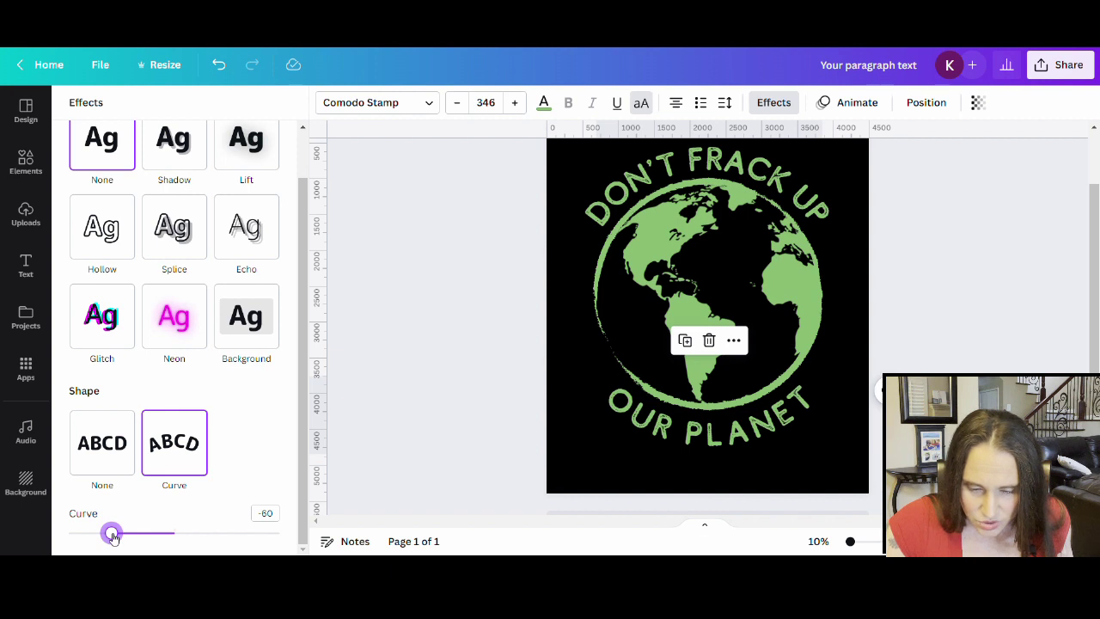
mouse_move(114, 537)
left_mouse_down()
mouse_move(104, 534)
mouse_move(115, 535)
left_mouse_up()
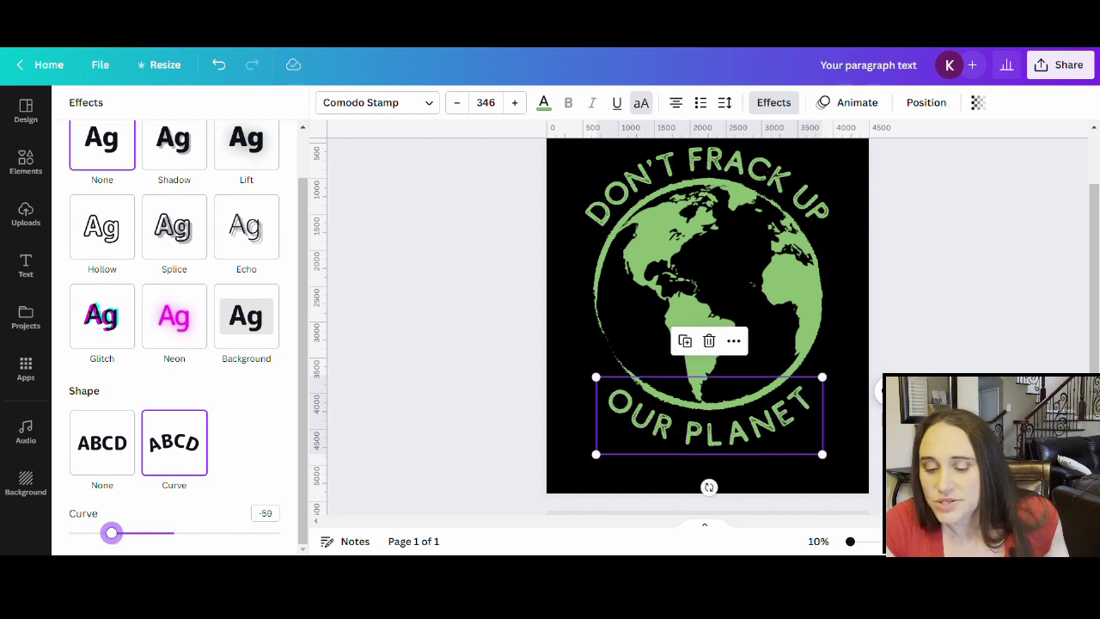
left_click(956, 280)
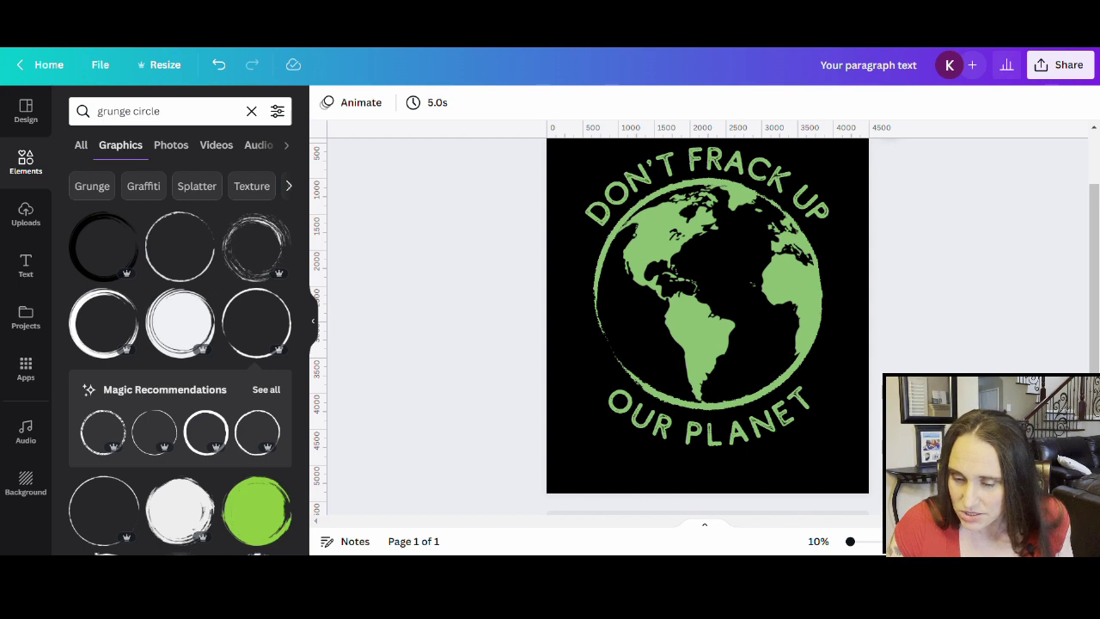
left_click(685, 450)
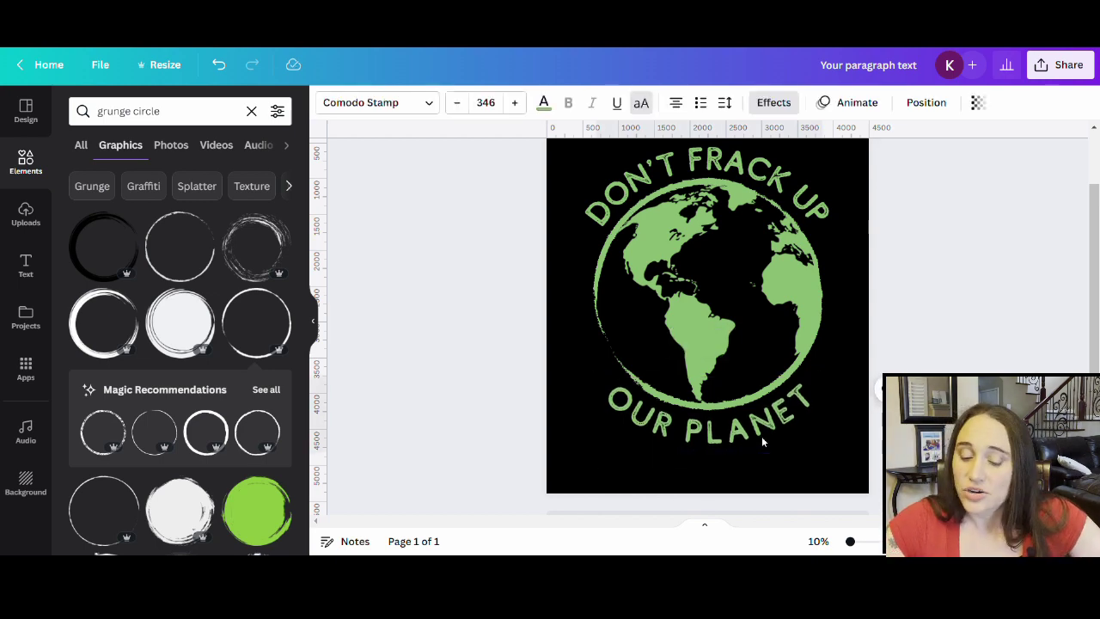
left_click(907, 300)
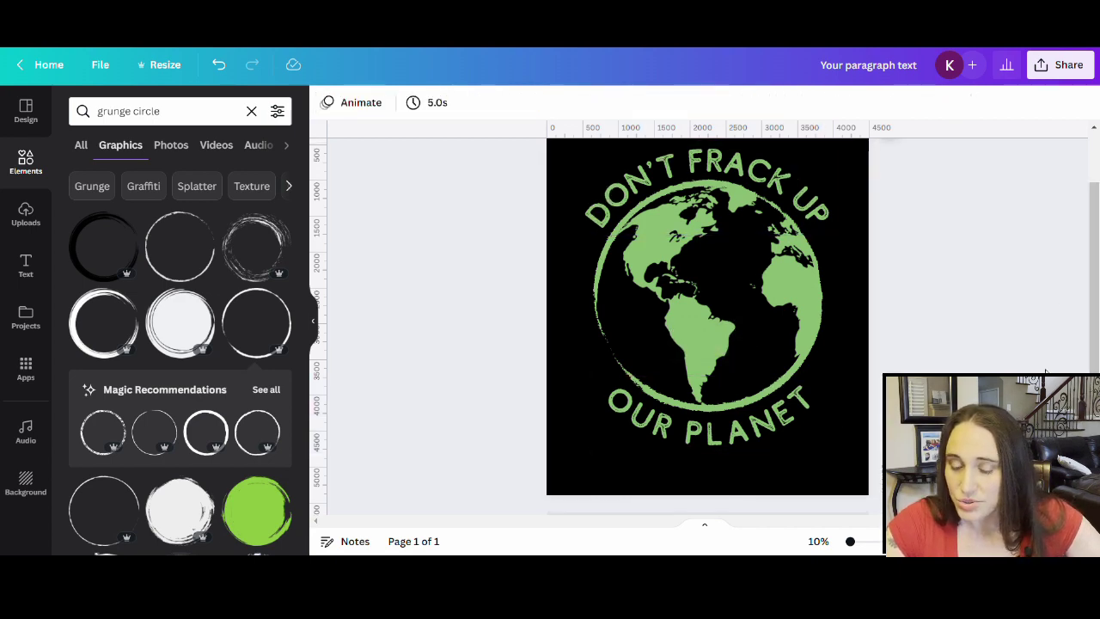
Tighten the letter spacing of the curved "DON'T FRACK UP" line to -50
scroll(852, 278, "up", 1)
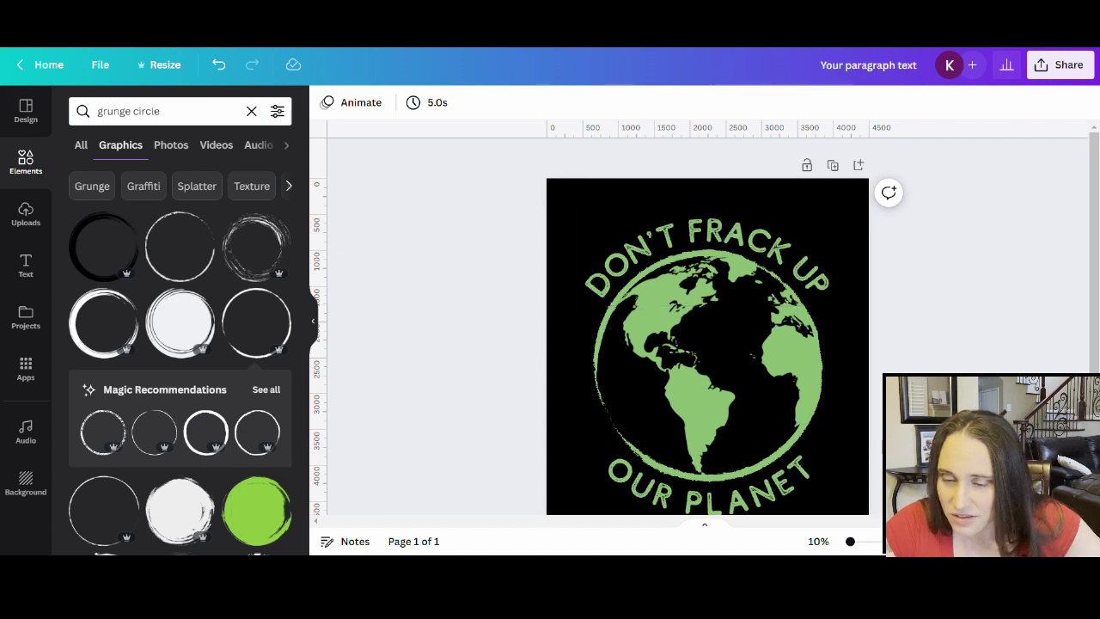
left_click(589, 301)
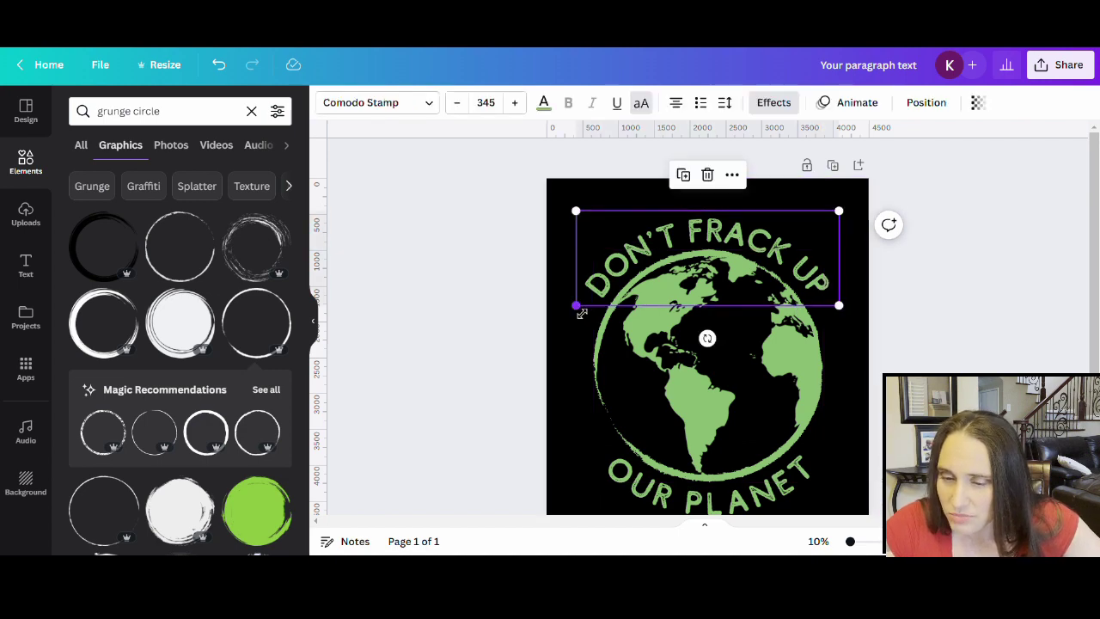
left_click(725, 103)
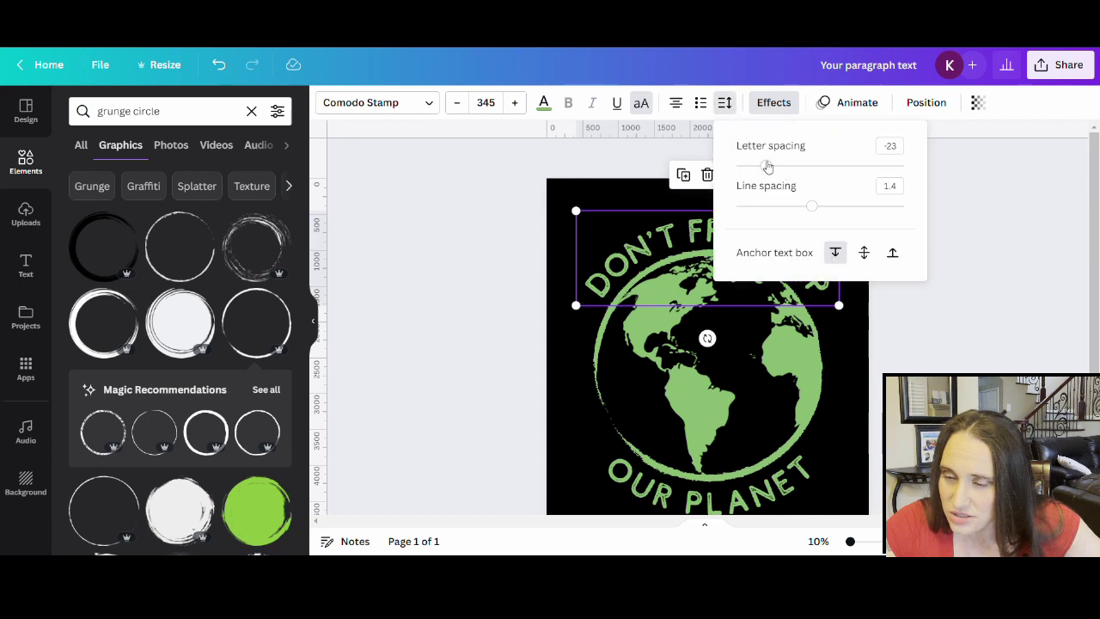
left_click_drag(767, 167, 764, 167)
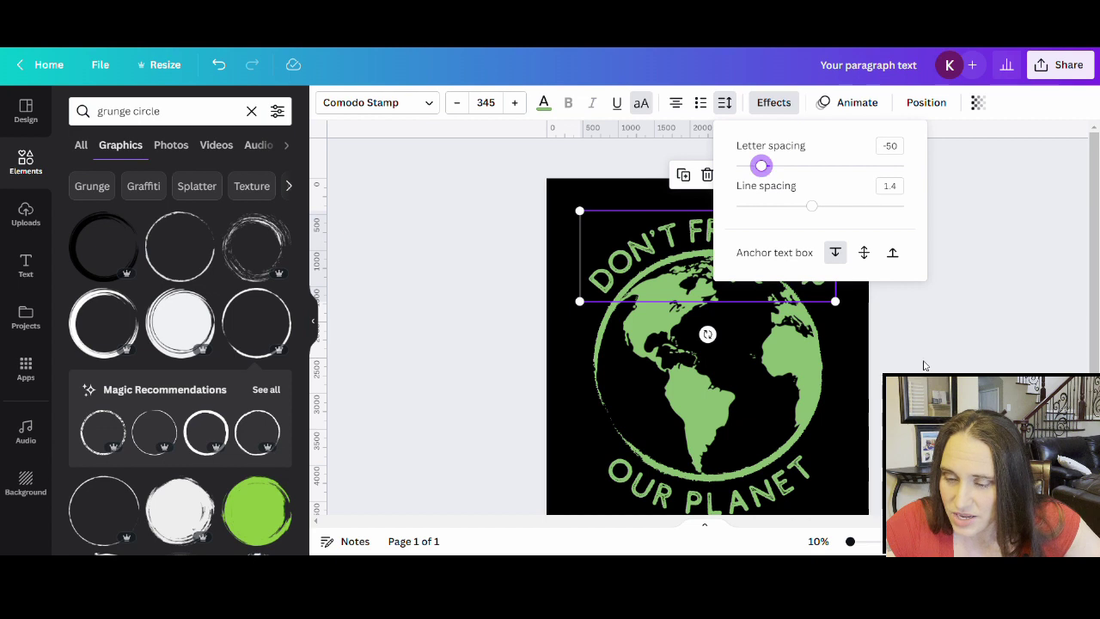
Set the letter spacing of the curved "OUR PLANET" line to 45
left_click(803, 493)
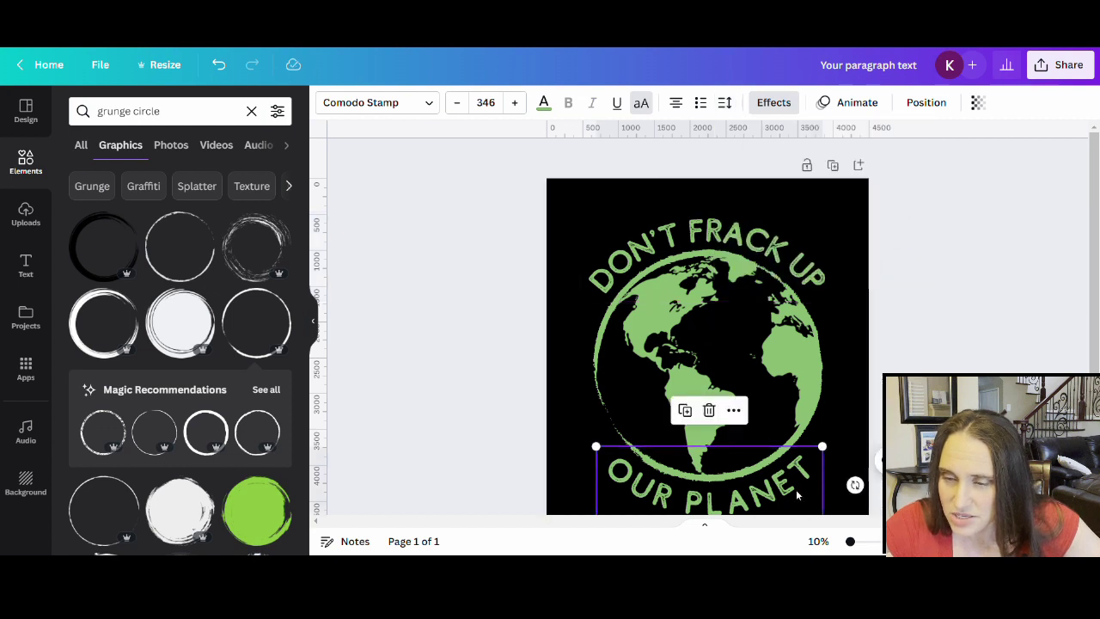
left_click(797, 496)
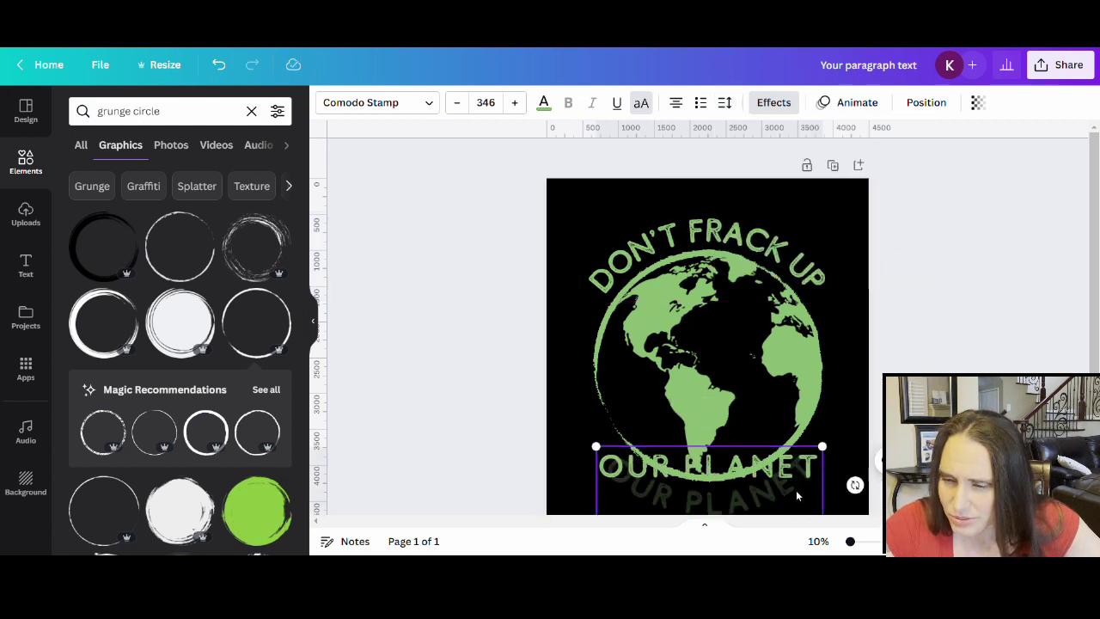
left_click(725, 102)
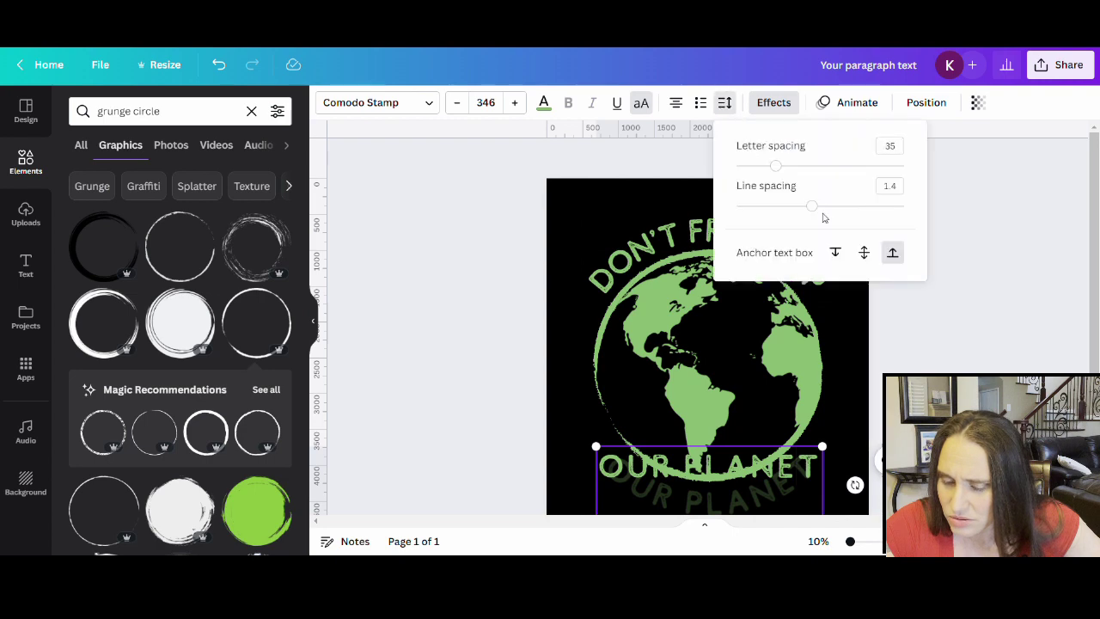
left_click_drag(779, 171, 782, 173)
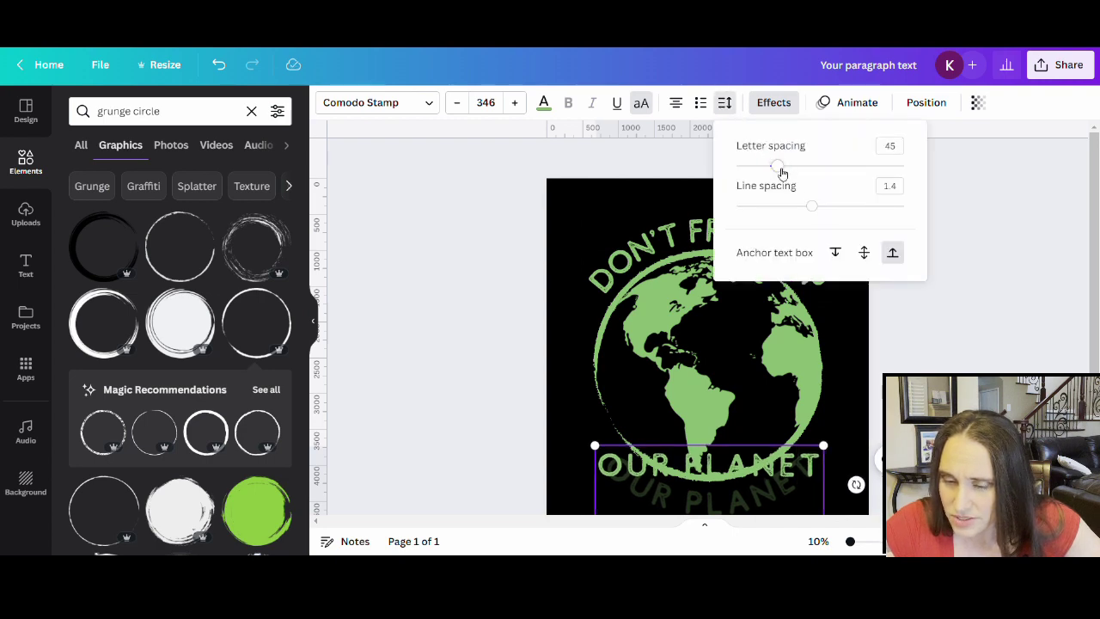
left_click(930, 375)
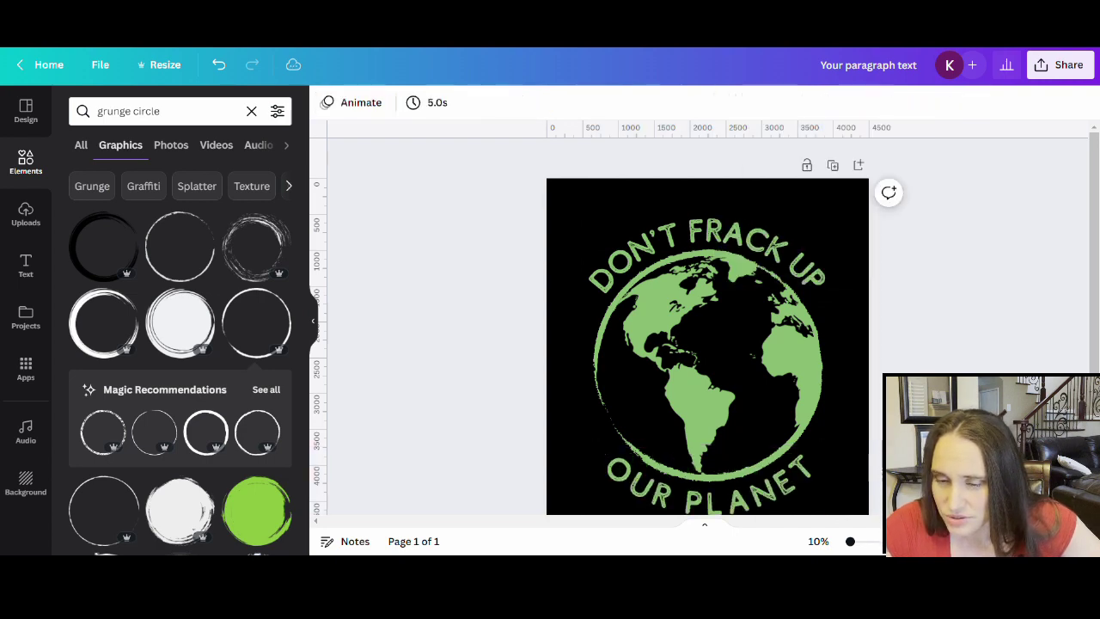
Enlarge the curved "DON'T FRACK UP" line to font size 390 and recentre it above the globe
scroll(725, 432, "down", 2)
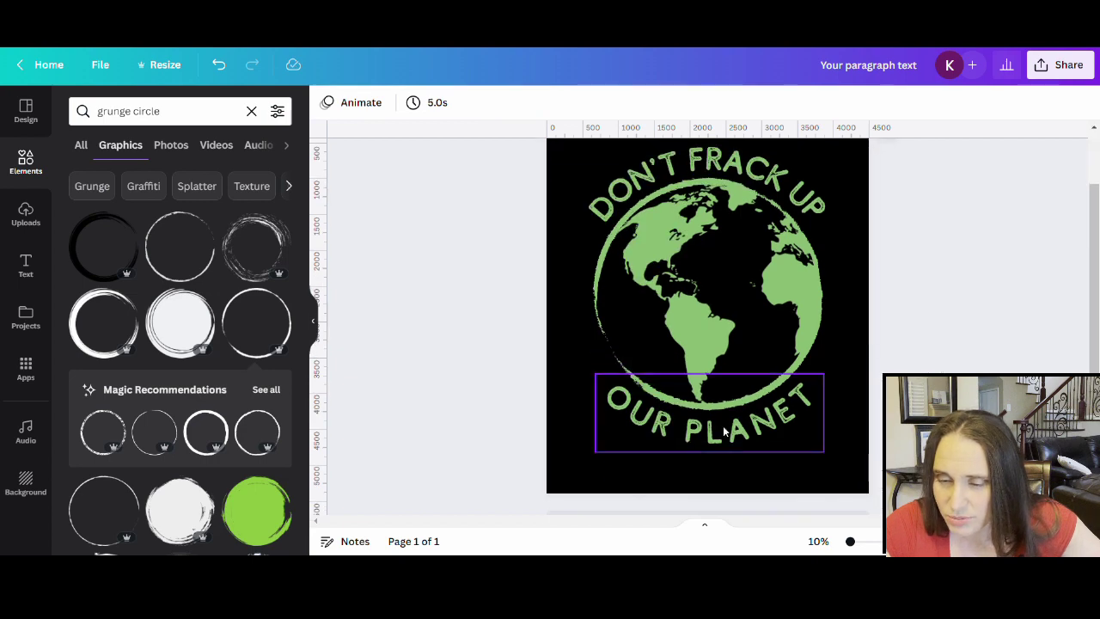
left_click(725, 433)
left_click(816, 215)
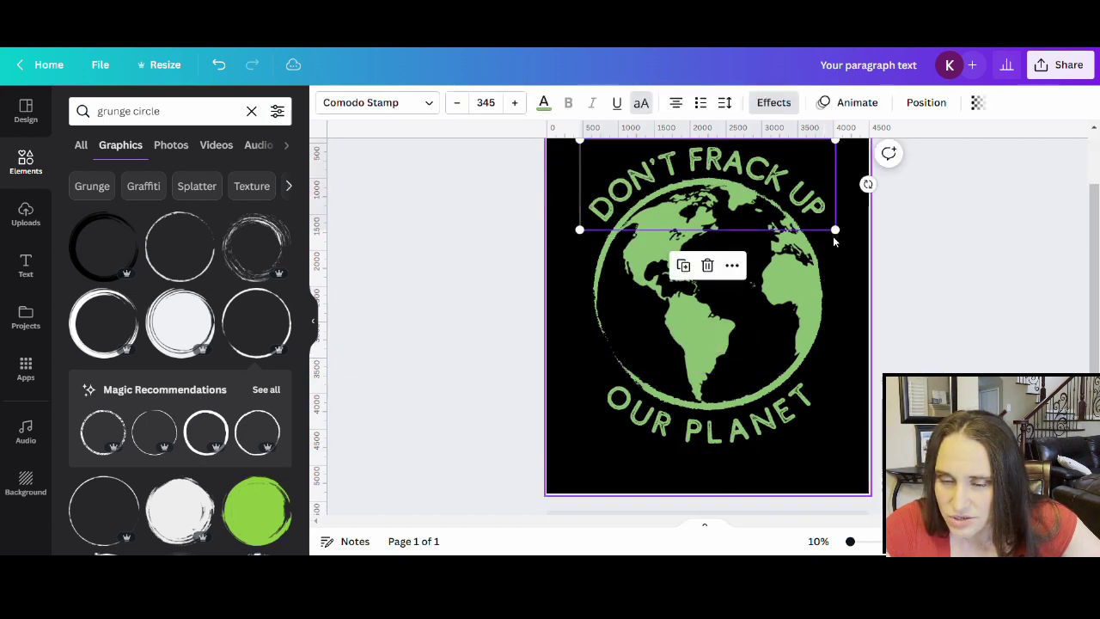
left_click_drag(847, 241, 869, 285)
left_click_drag(777, 168, 762, 161)
Enlarge the curved "OUR PLANET" line to font size 389 and recentre it beneath the globe
left_click(812, 394)
left_click_drag(830, 458, 859, 480)
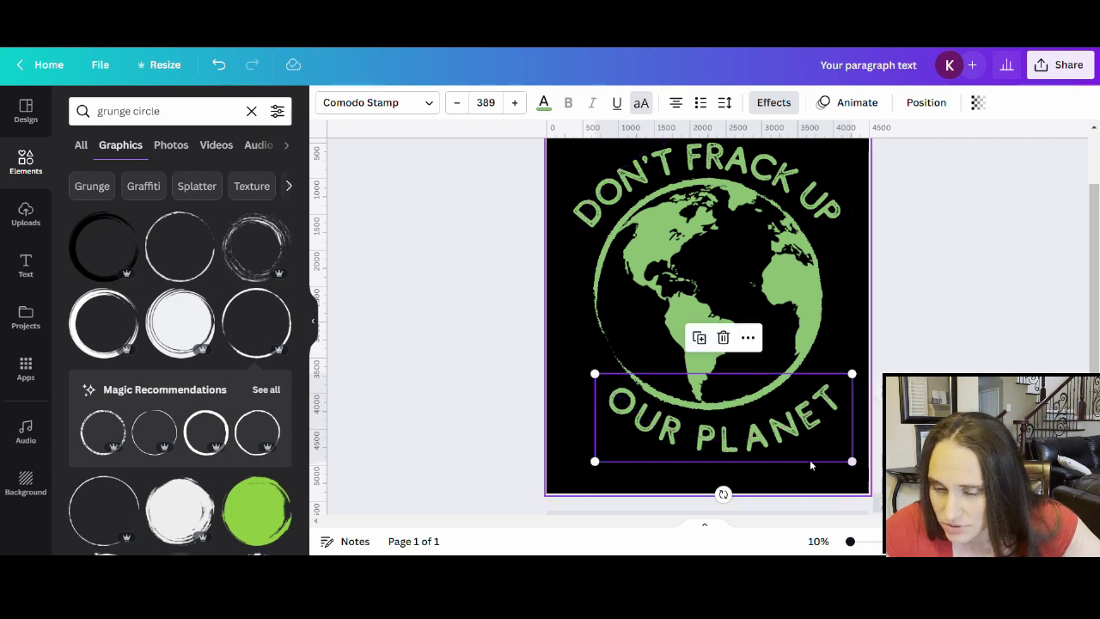
left_click_drag(754, 430, 738, 424)
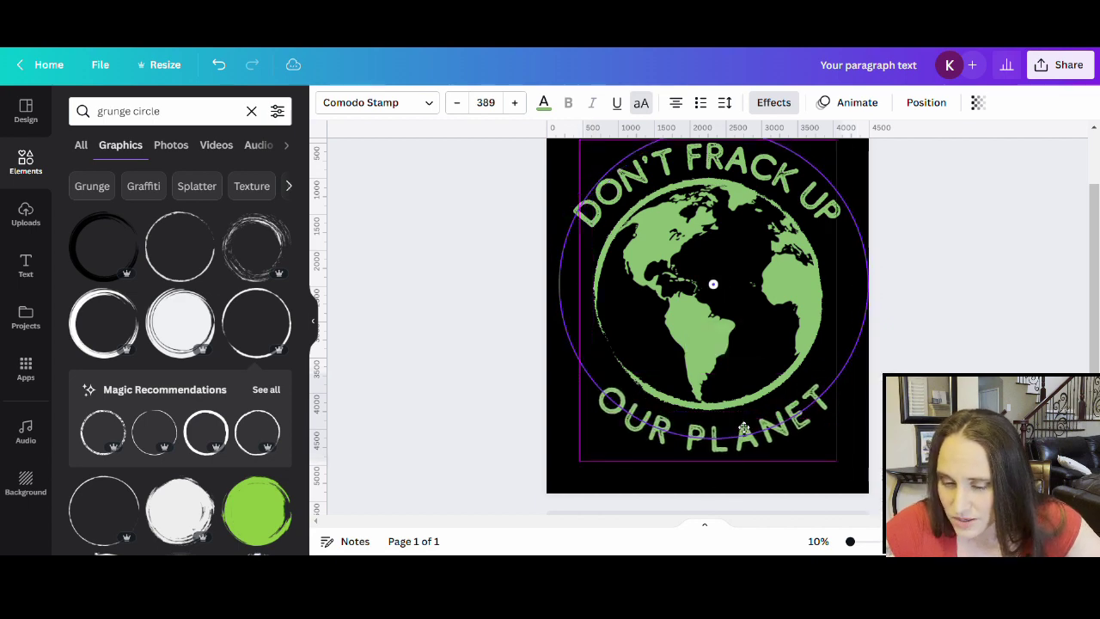
left_click_drag(738, 425, 738, 424)
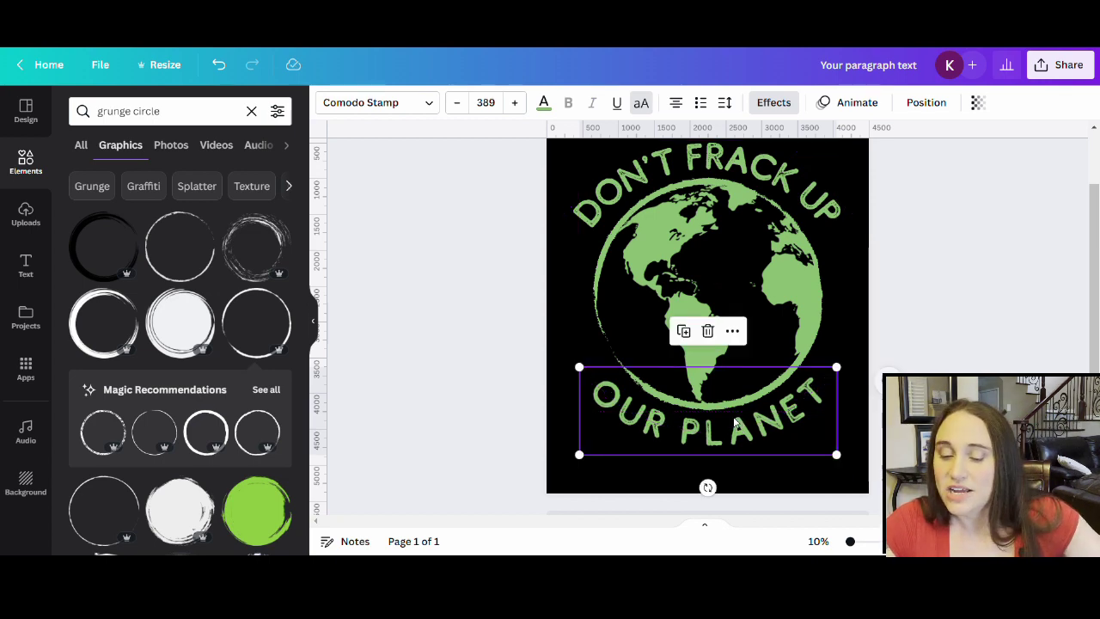
left_click(871, 272)
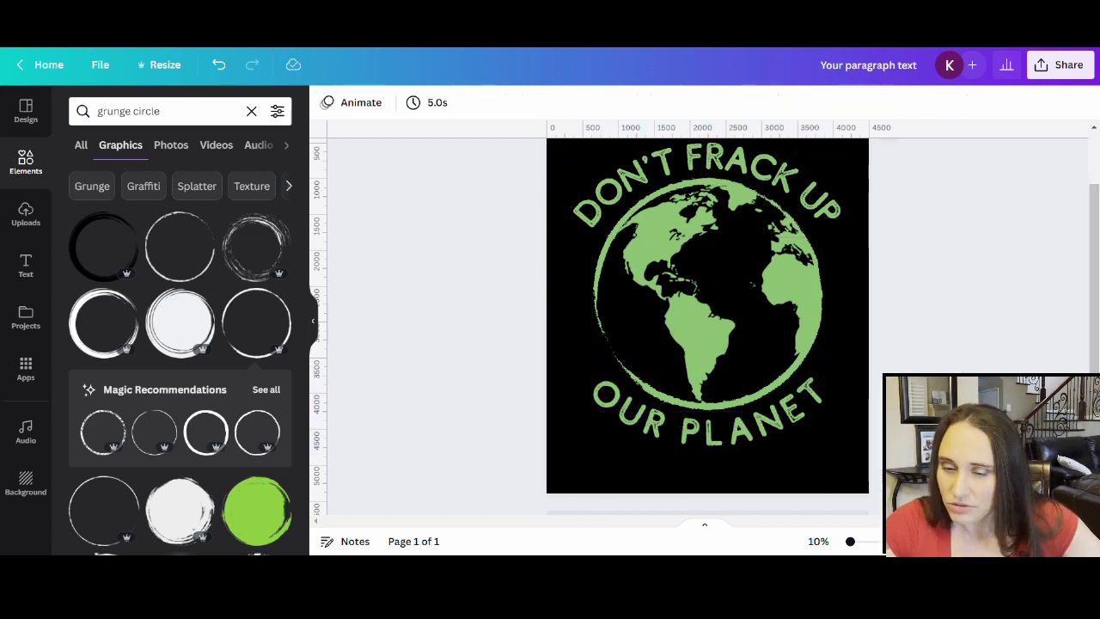
Increase the curve of the "DON'T FRACK UP" line to 63 so it follows the globe's upper outline
left_click(829, 209)
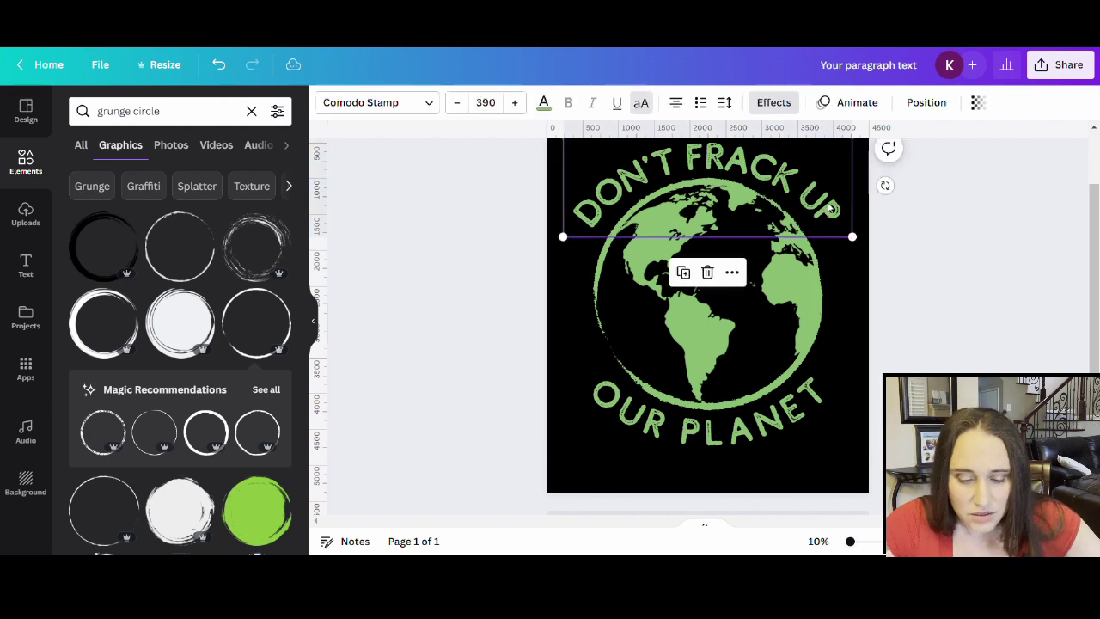
left_click(773, 102)
scroll(292, 531, "down", 1)
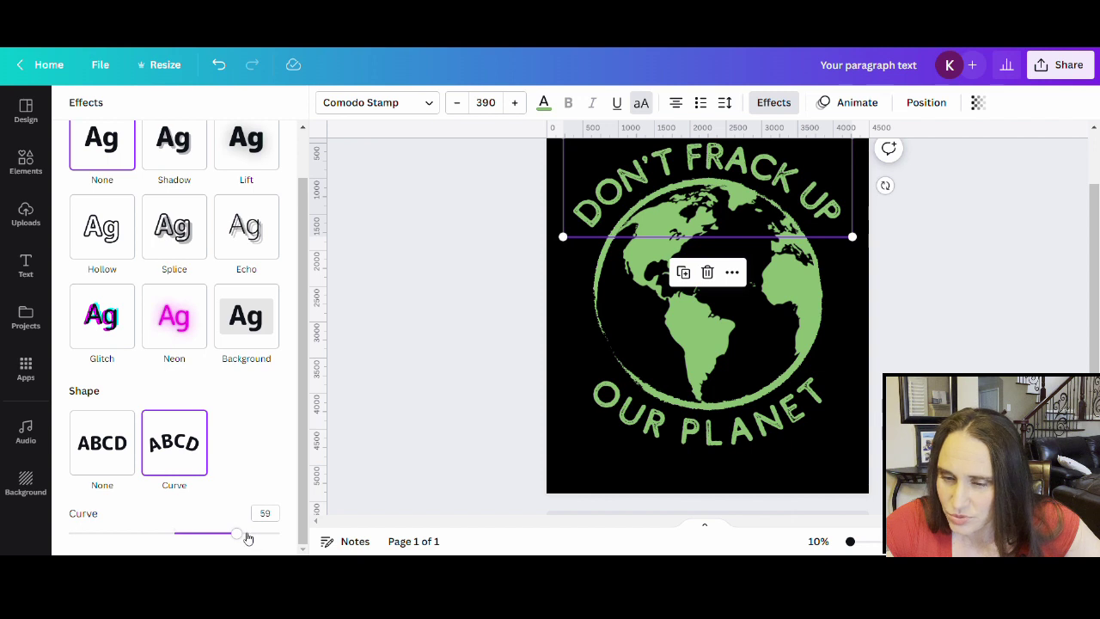
left_click_drag(240, 534, 242, 534)
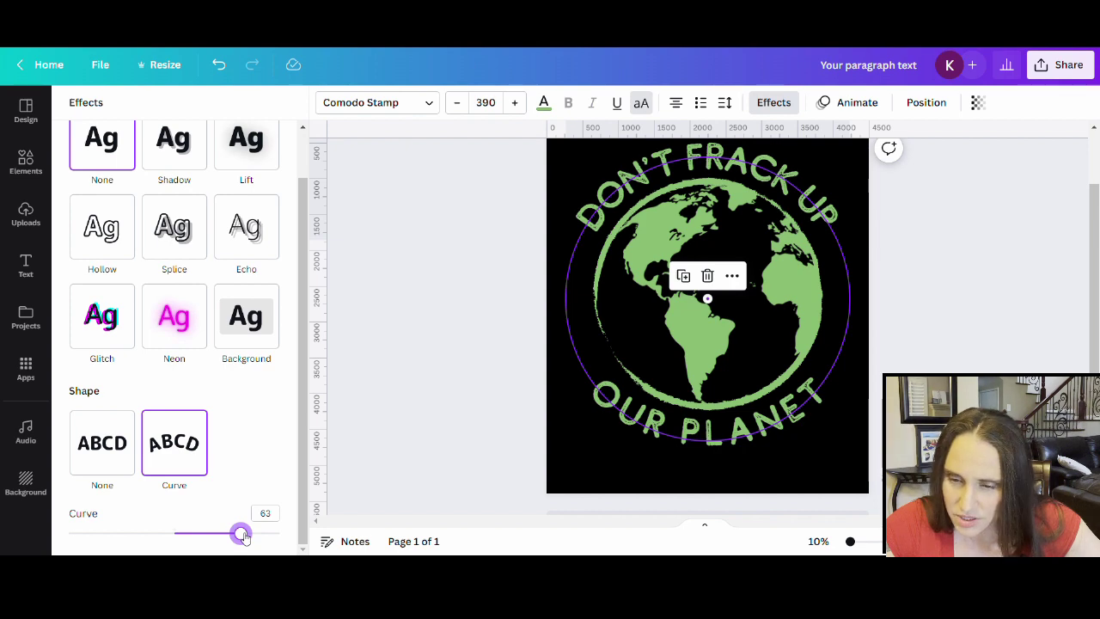
left_click_drag(242, 534, 242, 534)
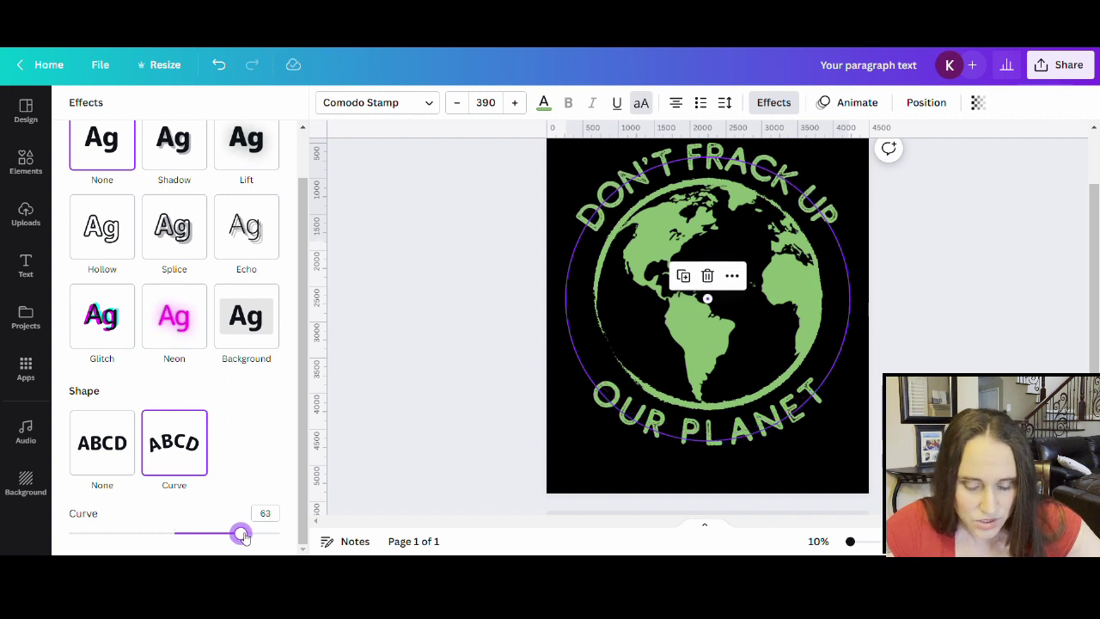
Set the curve of the "OUR PLANET" line to -63 to mirror the upper line, and deselect it
left_click(739, 436)
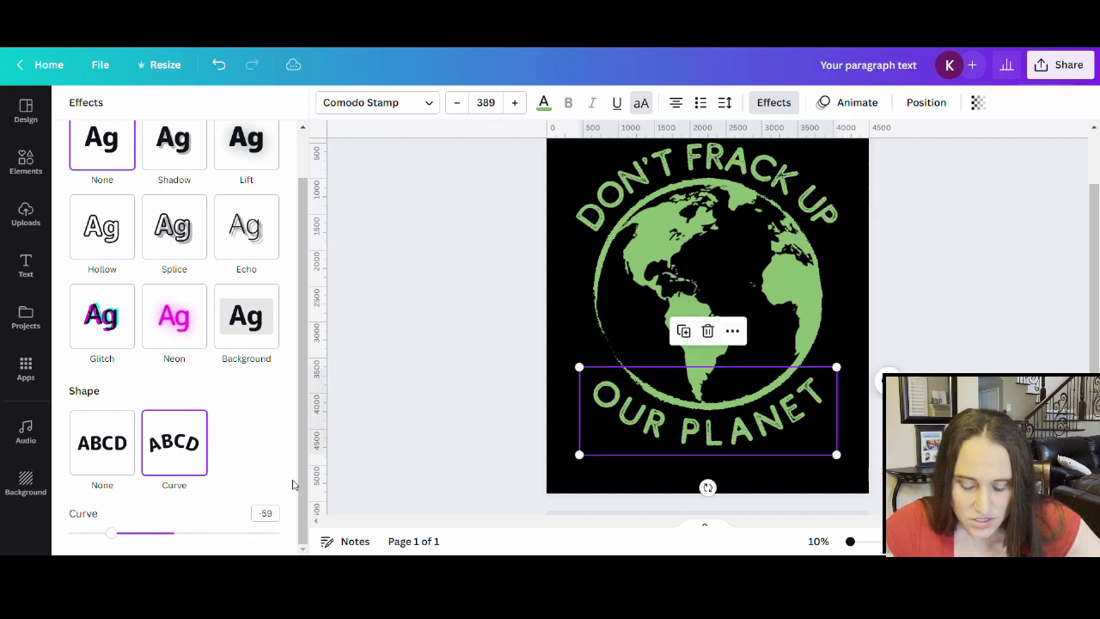
left_click_drag(120, 538, 110, 542)
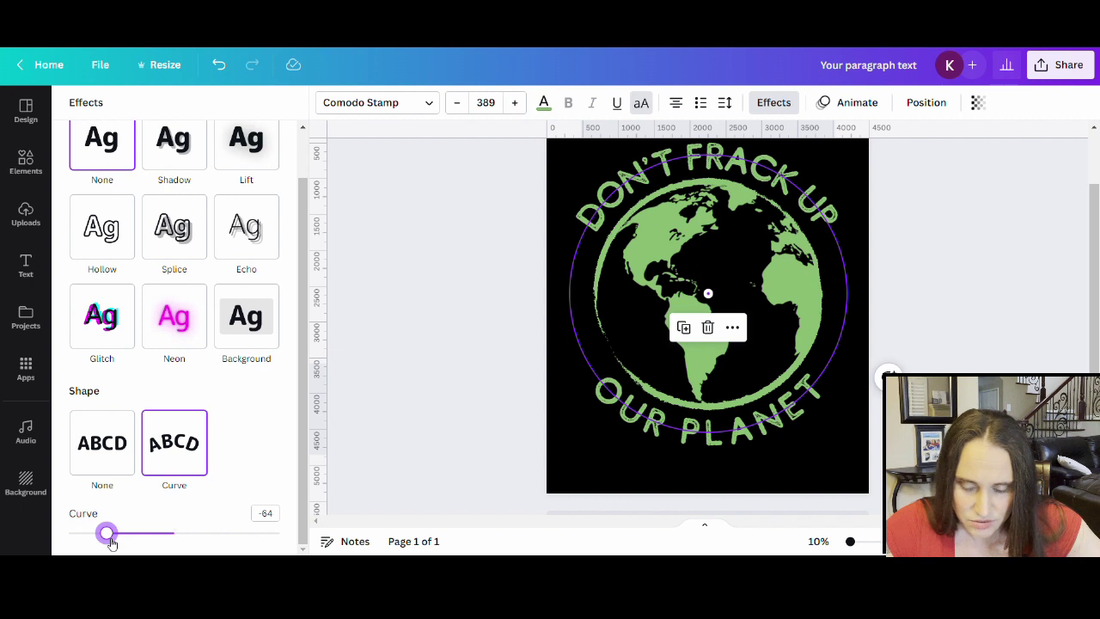
left_click_drag(110, 543, 115, 543)
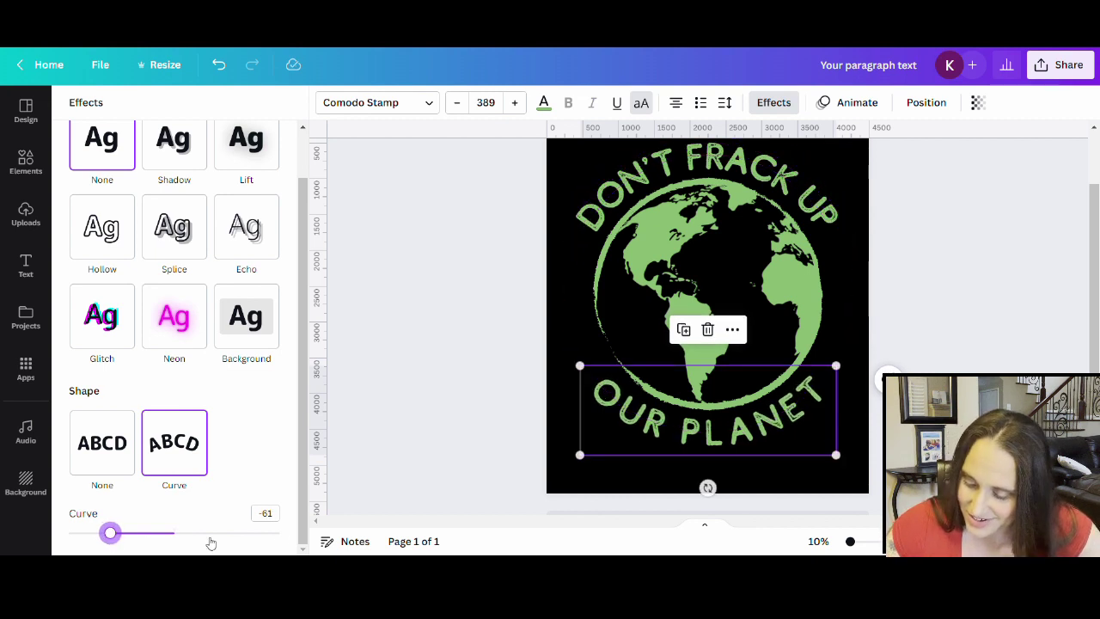
left_click(266, 513)
left_click(279, 517)
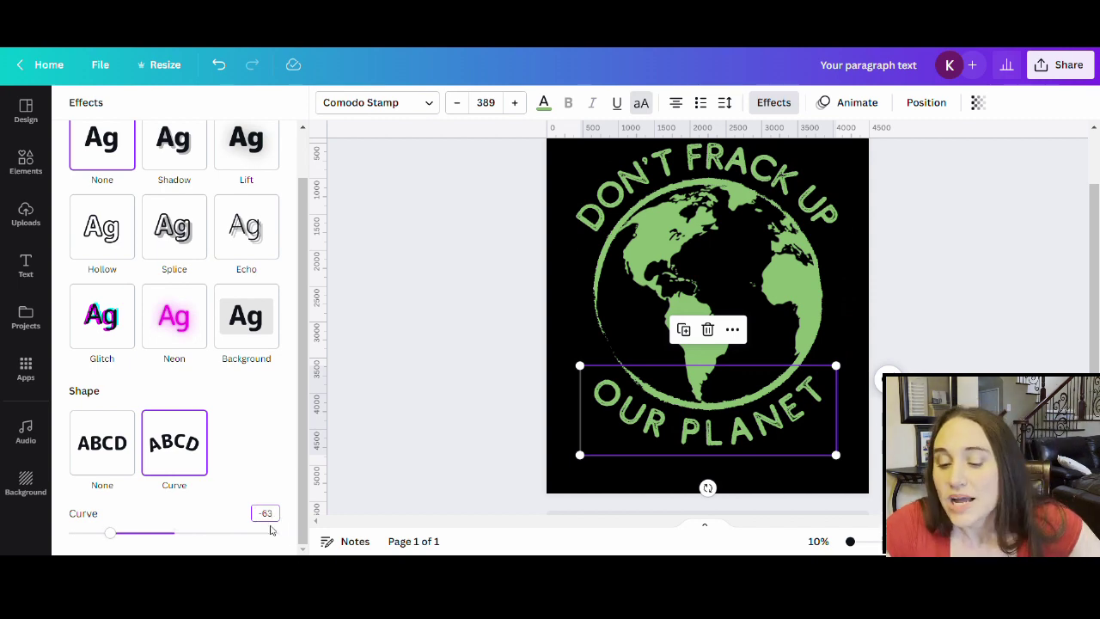
key("Return")
key("Escape")
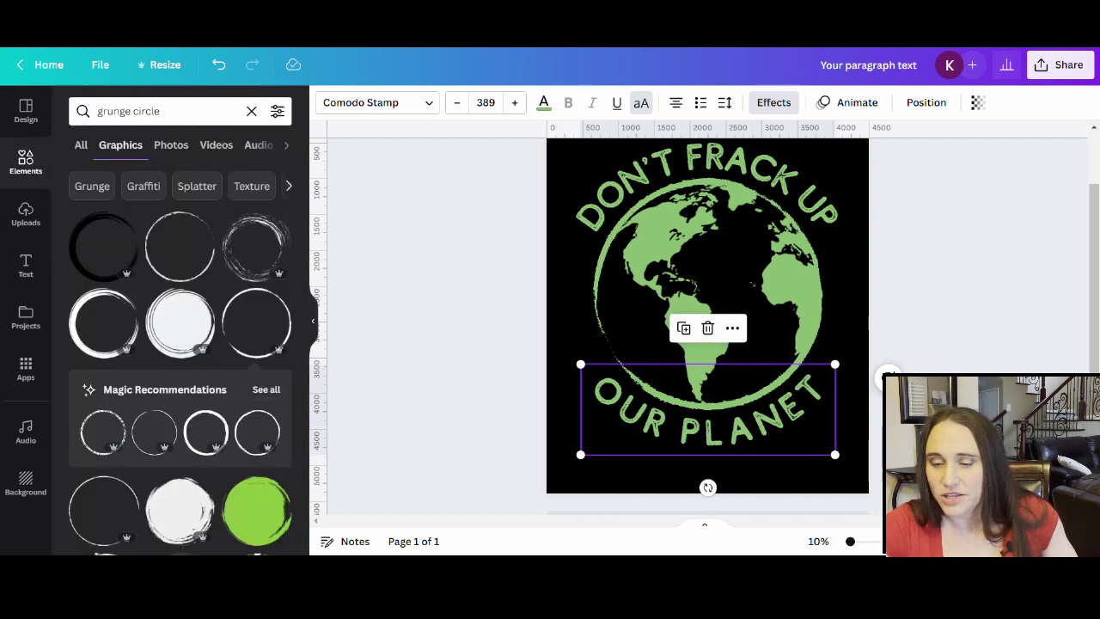
left_click(952, 335)
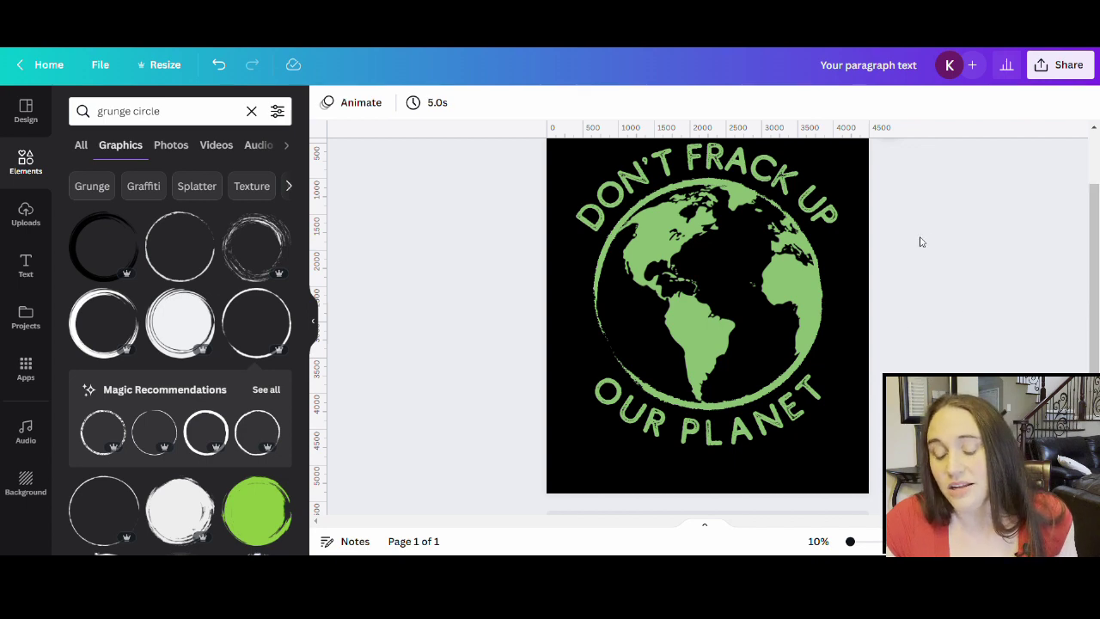
Add the first grunge circle from the Magic Recommendations to the page and recolour it in the design's green
scroll(870, 202, "up", 1)
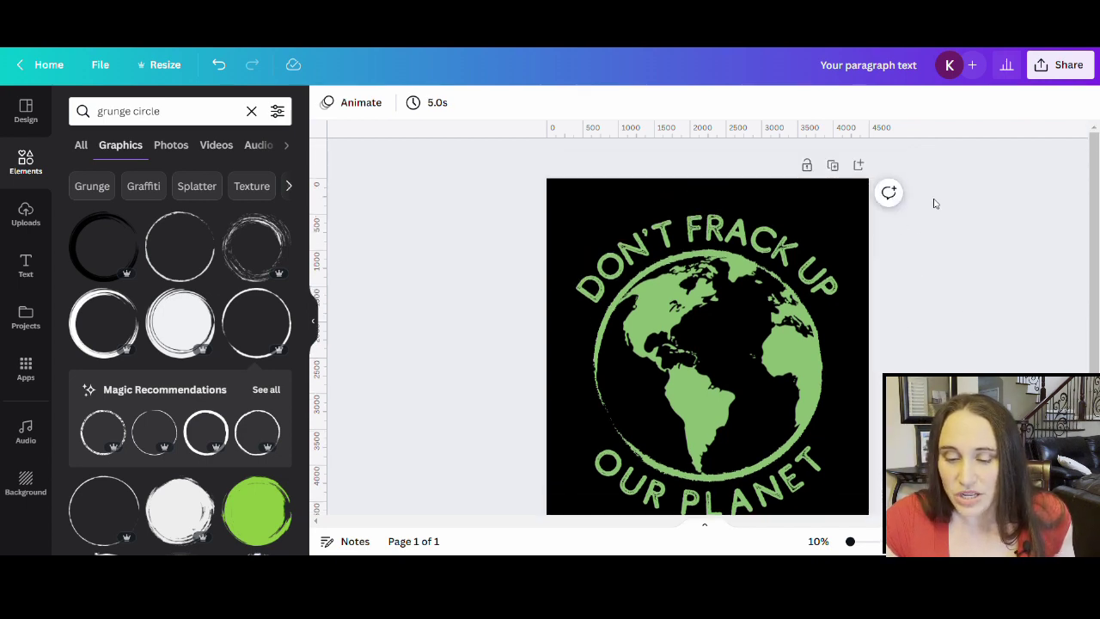
scroll(773, 249, "down", 2)
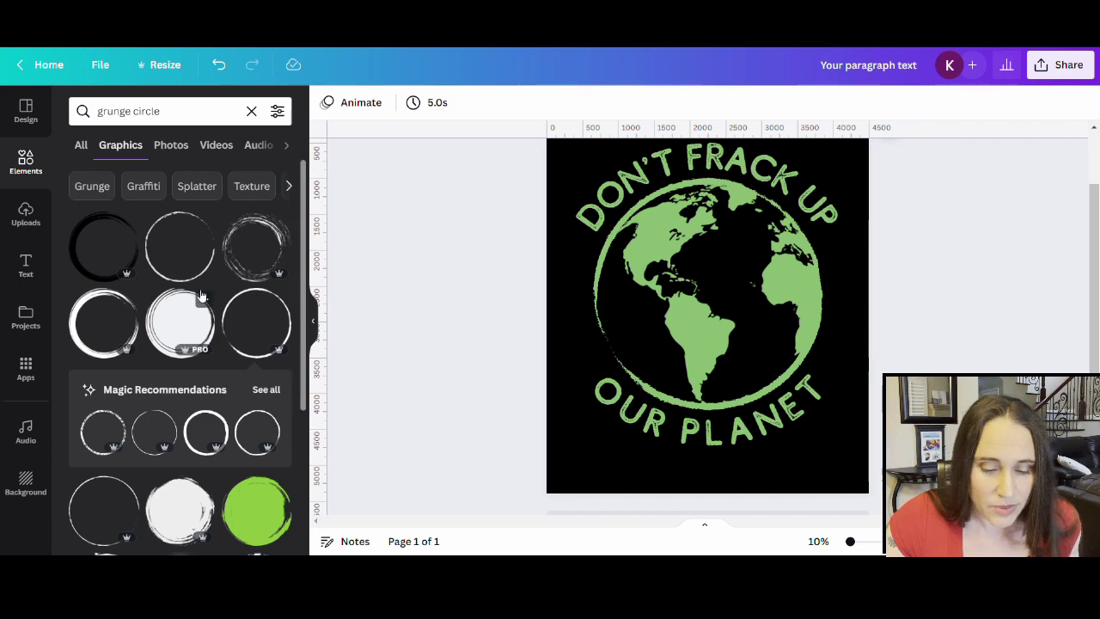
left_click(104, 430)
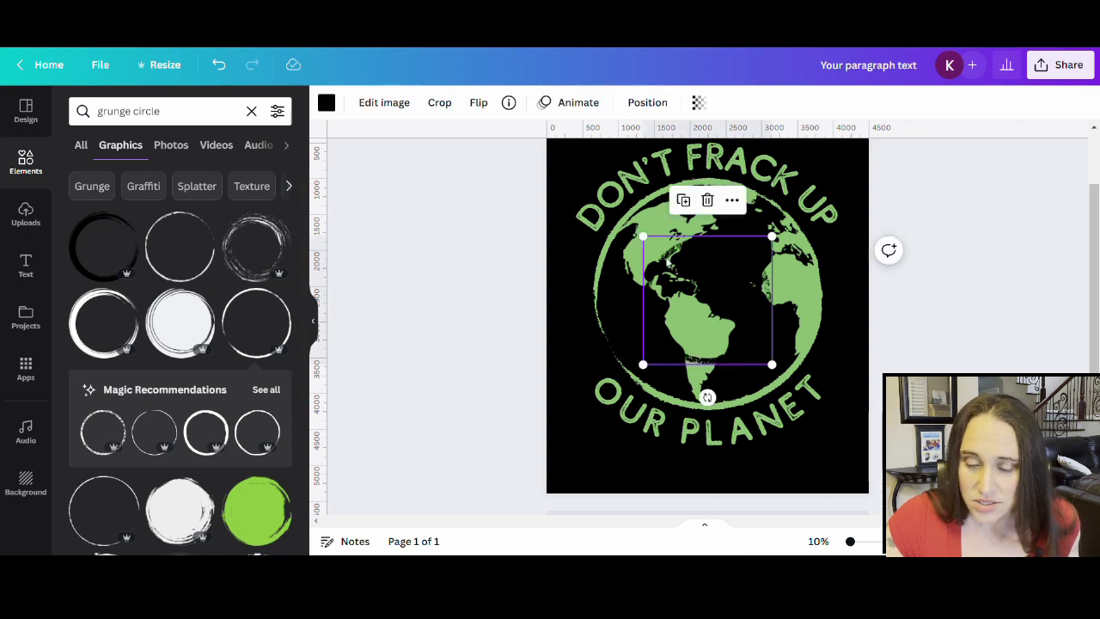
left_click(327, 103)
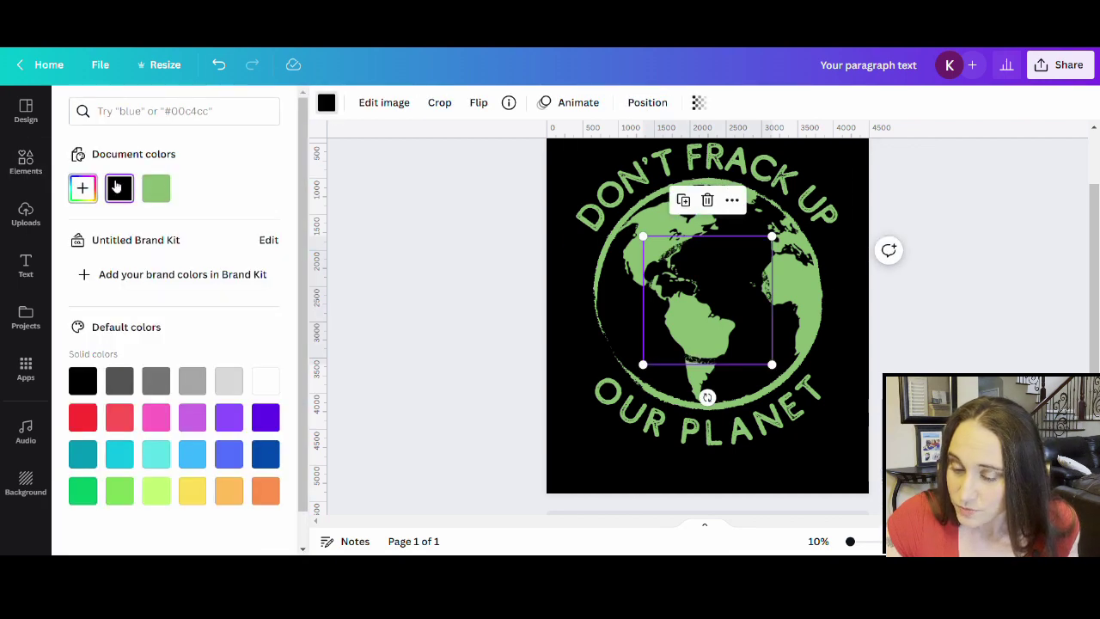
left_click(155, 188)
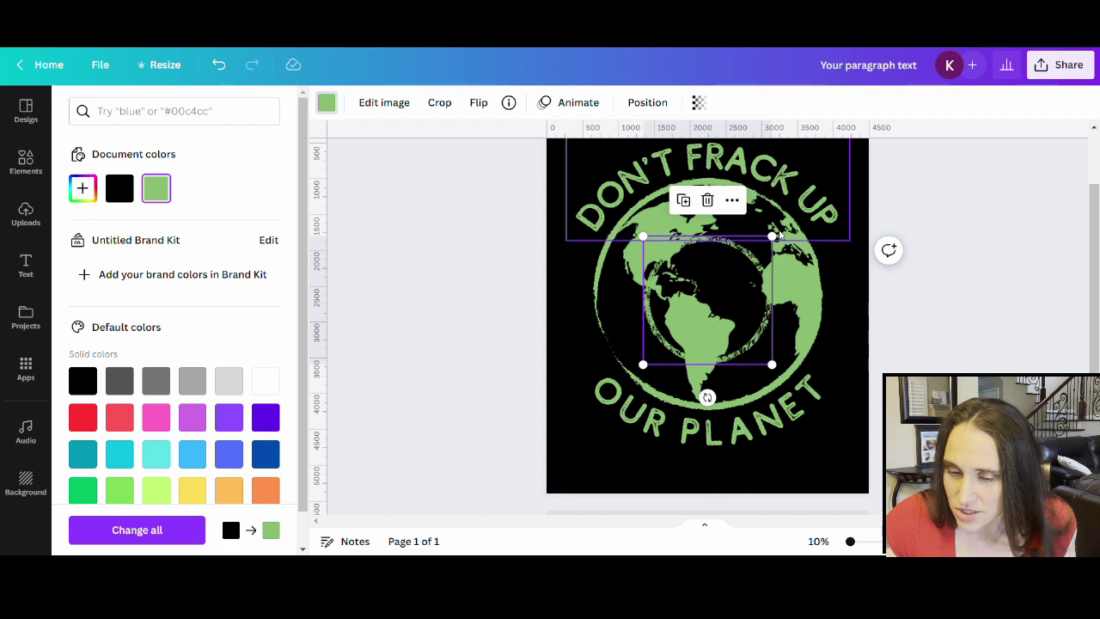
Enlarge the new grunge circle and place it around the globe so its ring runs through both curved text lines
left_click_drag(773, 237, 989, 208)
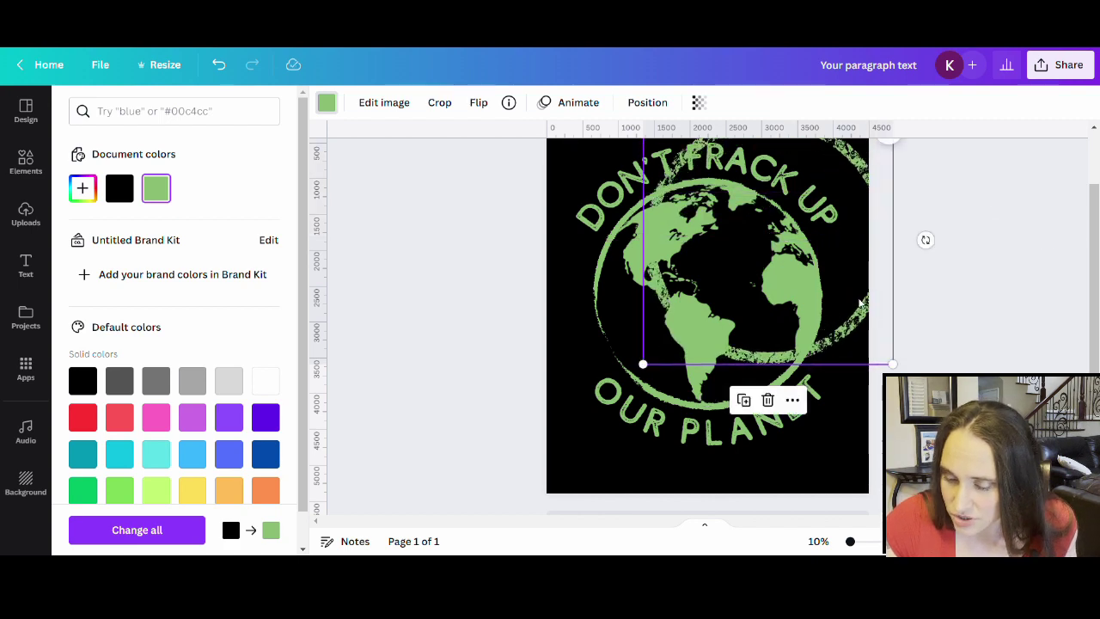
left_click_drag(855, 331, 778, 374)
left_click_drag(816, 419, 832, 393)
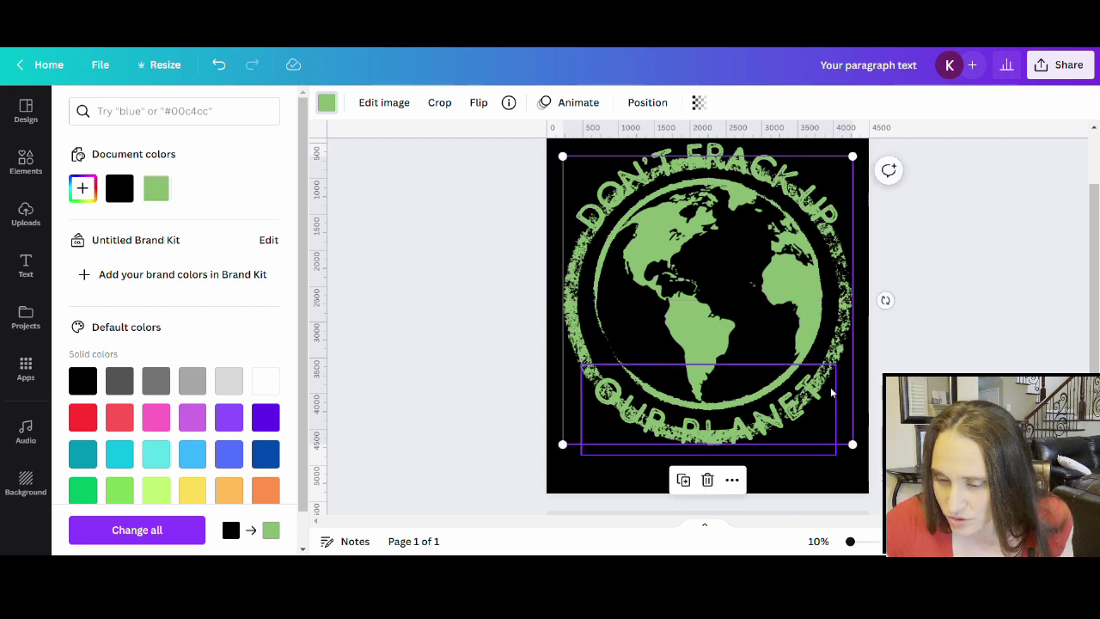
left_click(829, 368)
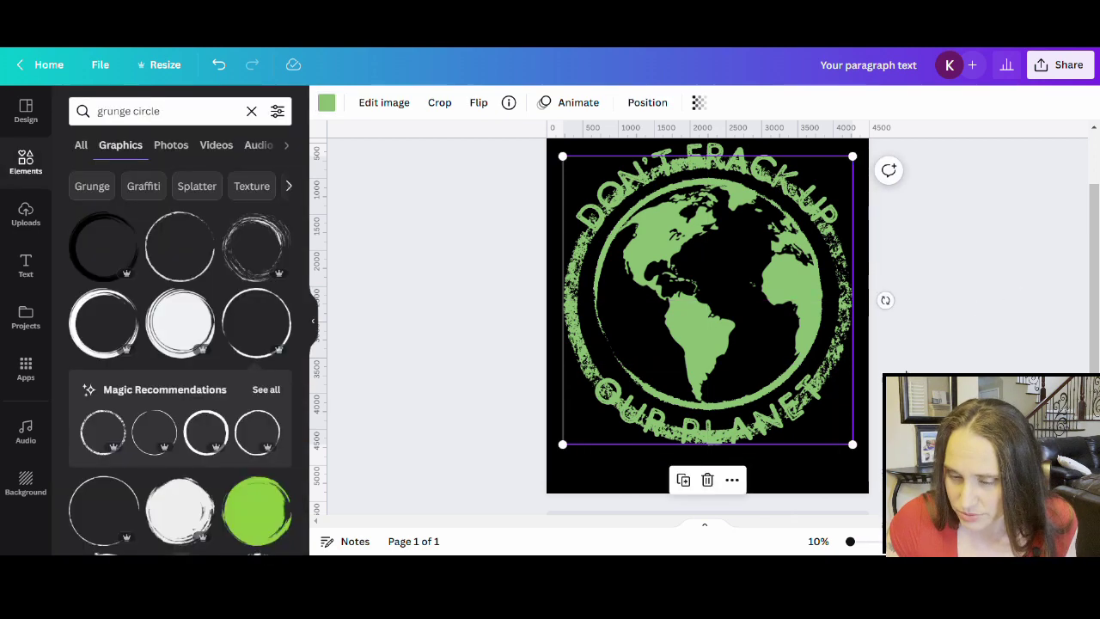
Move the large grunge circle slightly upward to centre it around the globe, using the alignment guides
scroll(830, 365, "up", 2)
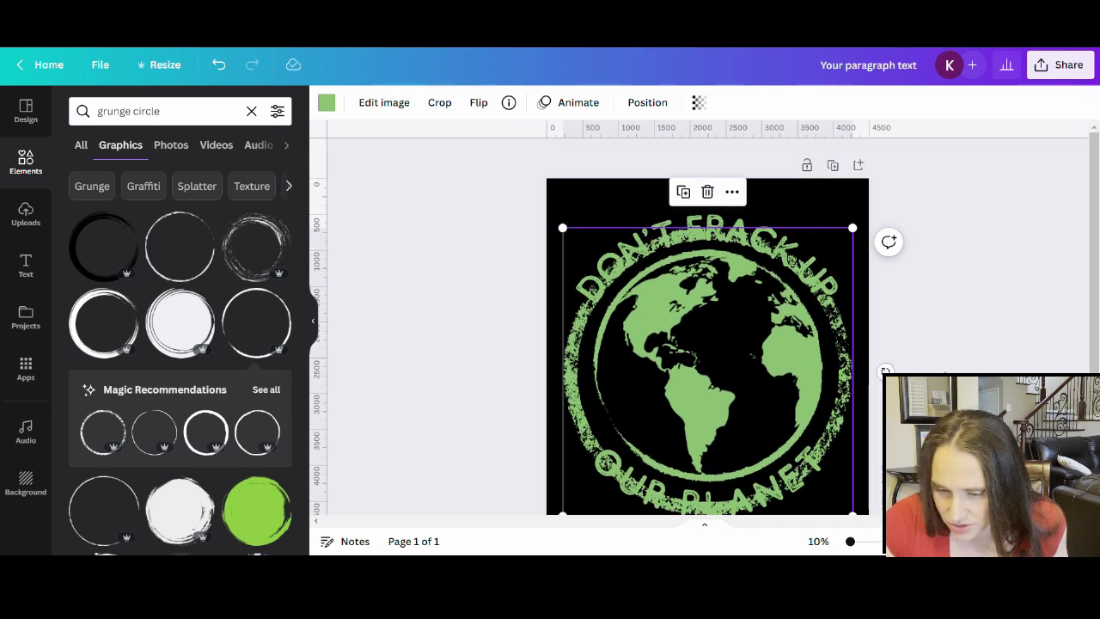
left_click(870, 448)
left_click(832, 437)
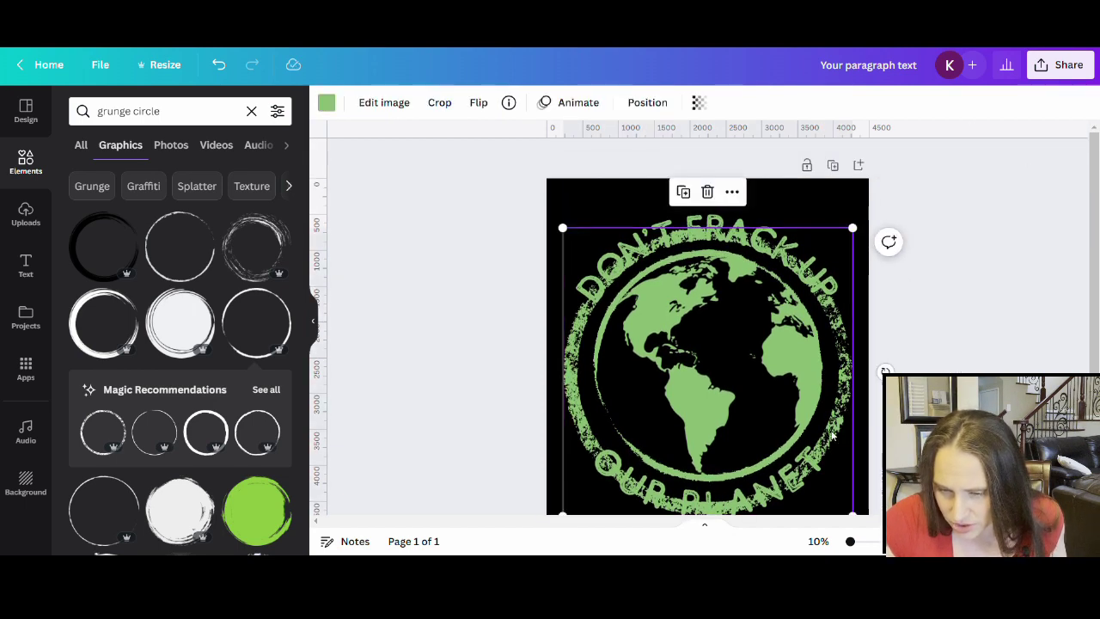
left_click_drag(832, 433, 838, 430)
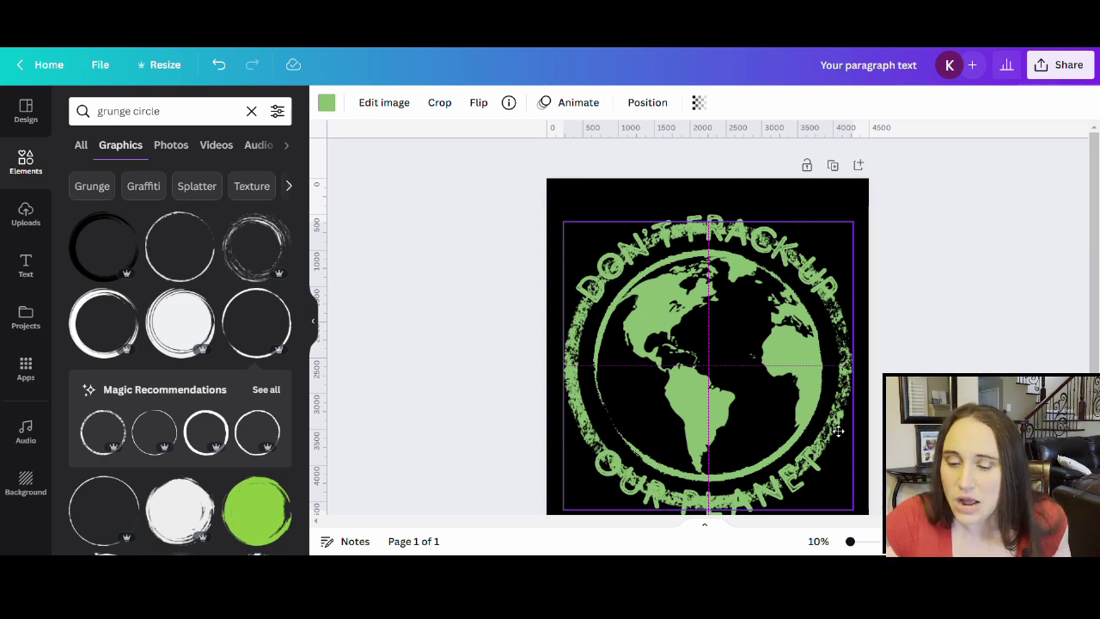
left_click_drag(838, 430, 839, 430)
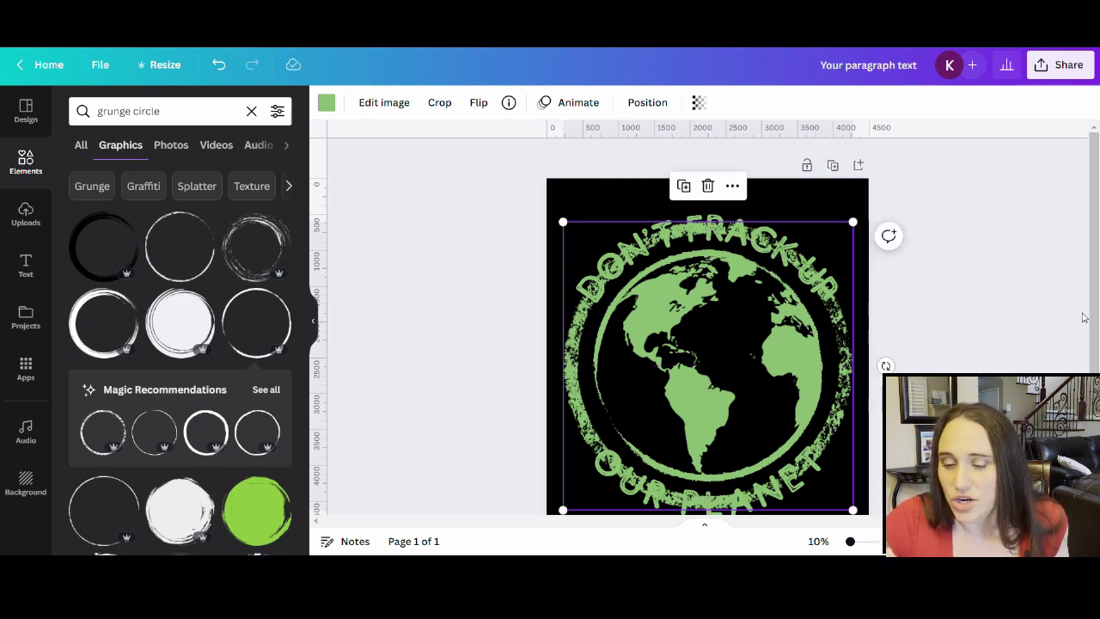
Crop the large grunge circle from above and below so only its two side arcs remain between the curved text lines
scroll(950, 263, "down", 2)
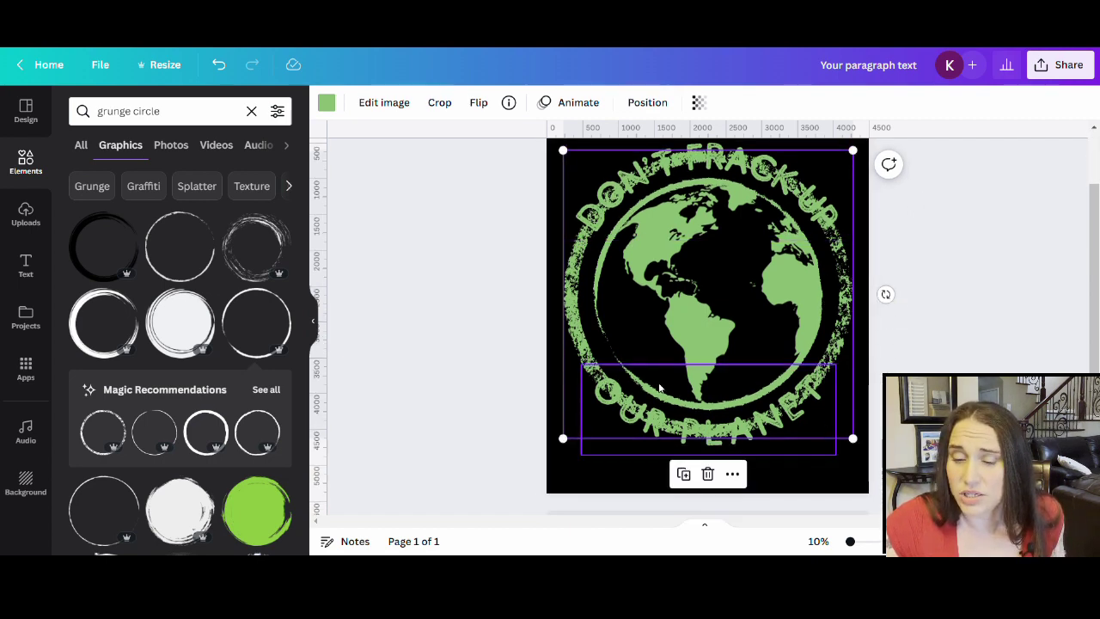
double_click(844, 283)
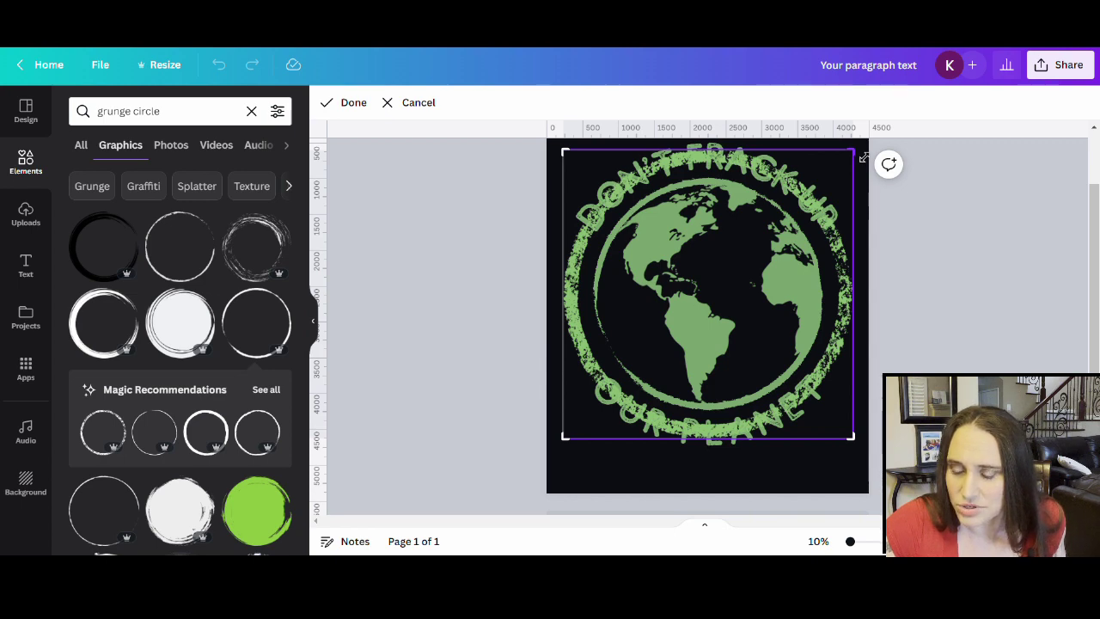
left_click_drag(864, 158, 874, 199)
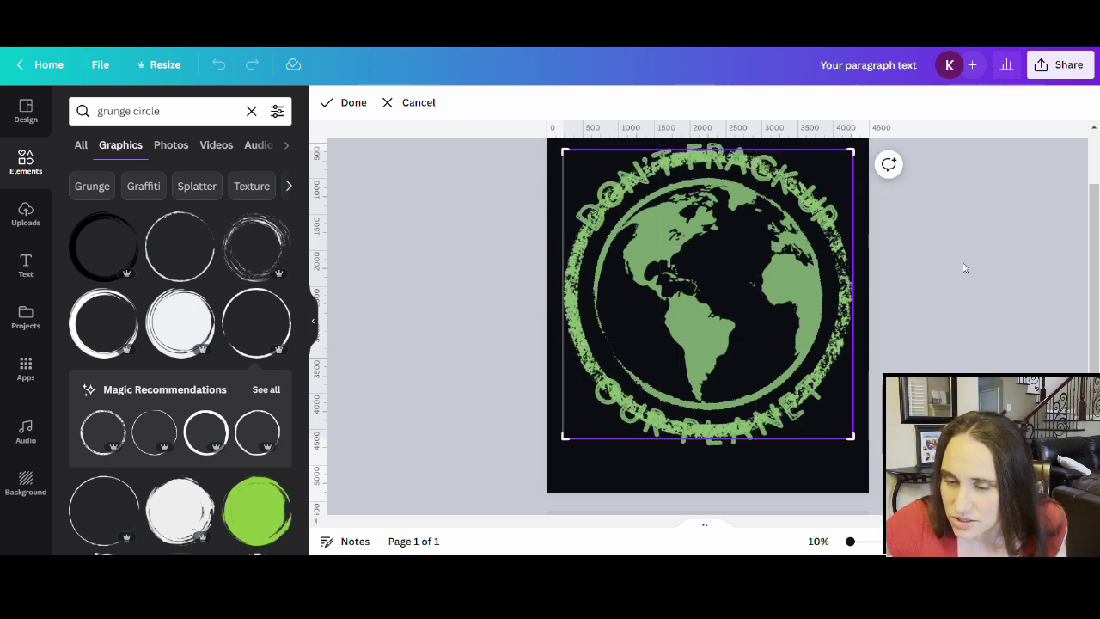
left_click_drag(860, 155, 873, 242)
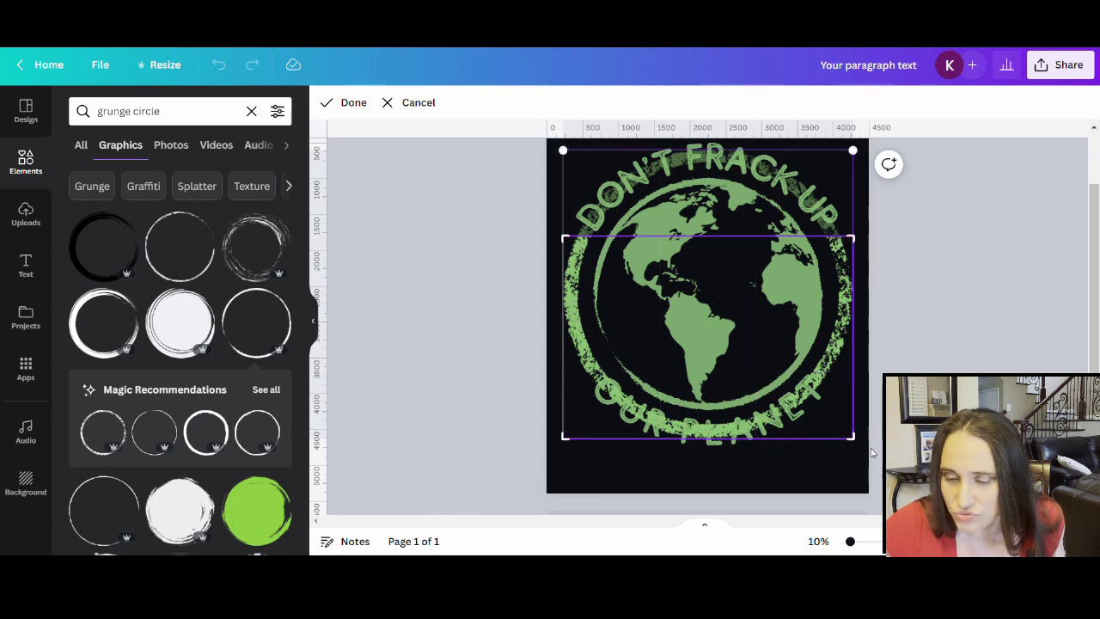
left_click_drag(863, 447, 879, 375)
left_click(936, 350)
left_click(940, 344)
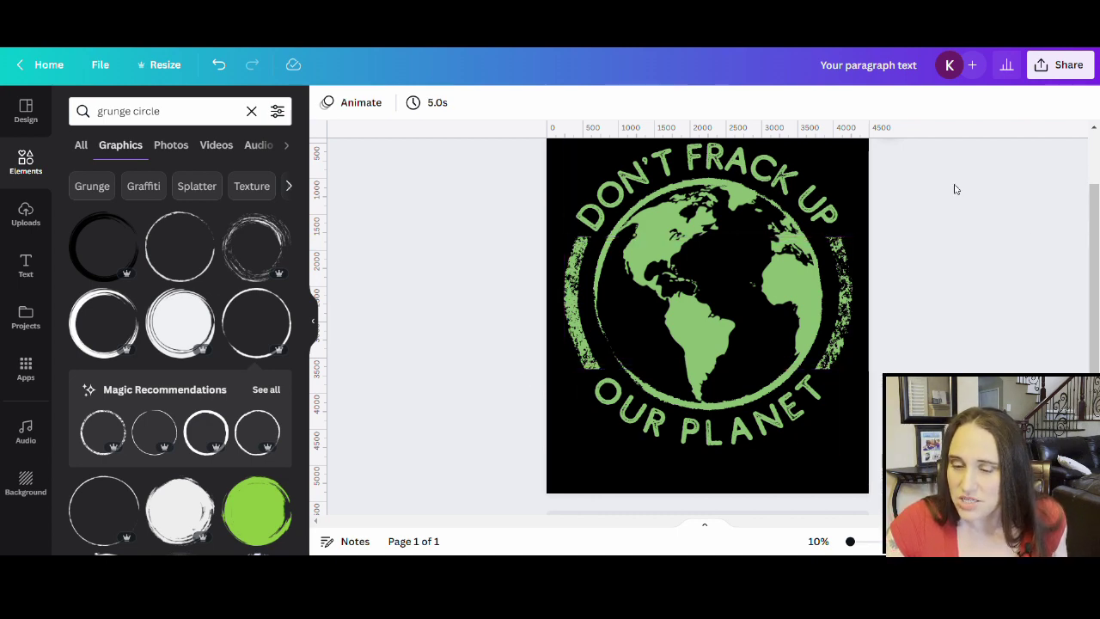
Group the globe, both curved text lines and the grunge side arcs into one object
scroll(816, 337, "up", 2)
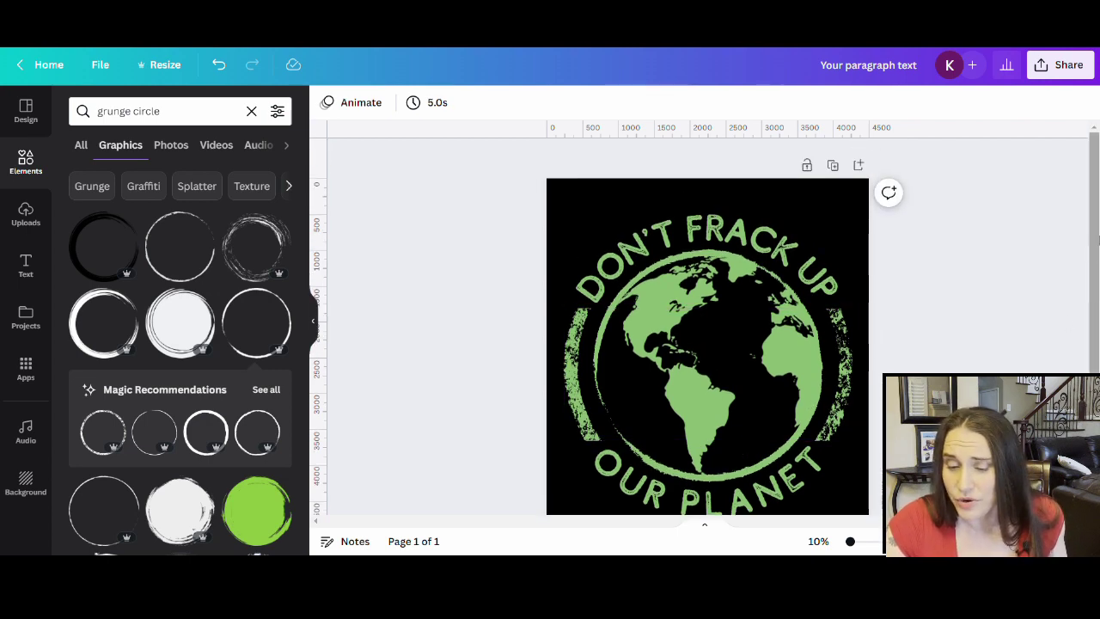
scroll(1056, 193, "down", 3)
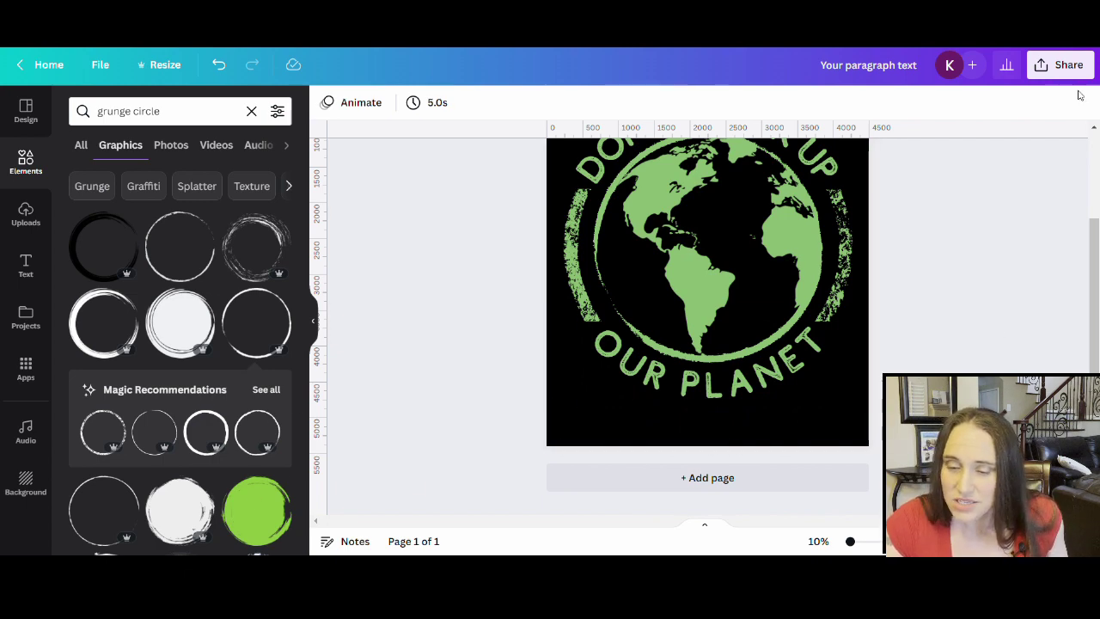
scroll(798, 142, "up", 2)
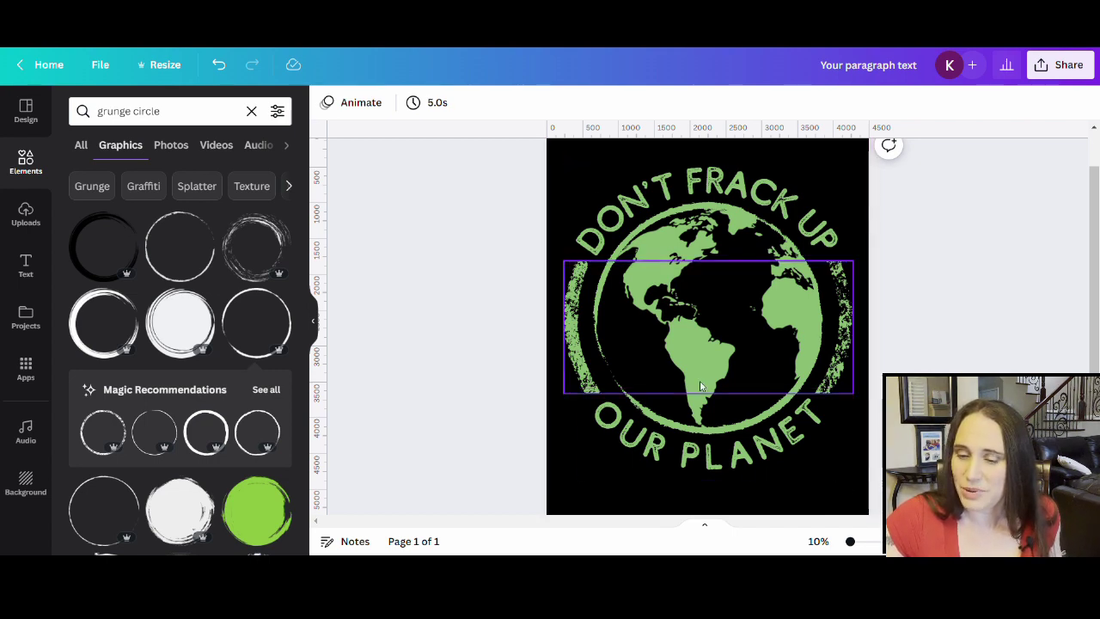
scroll(885, 283, "up", 2)
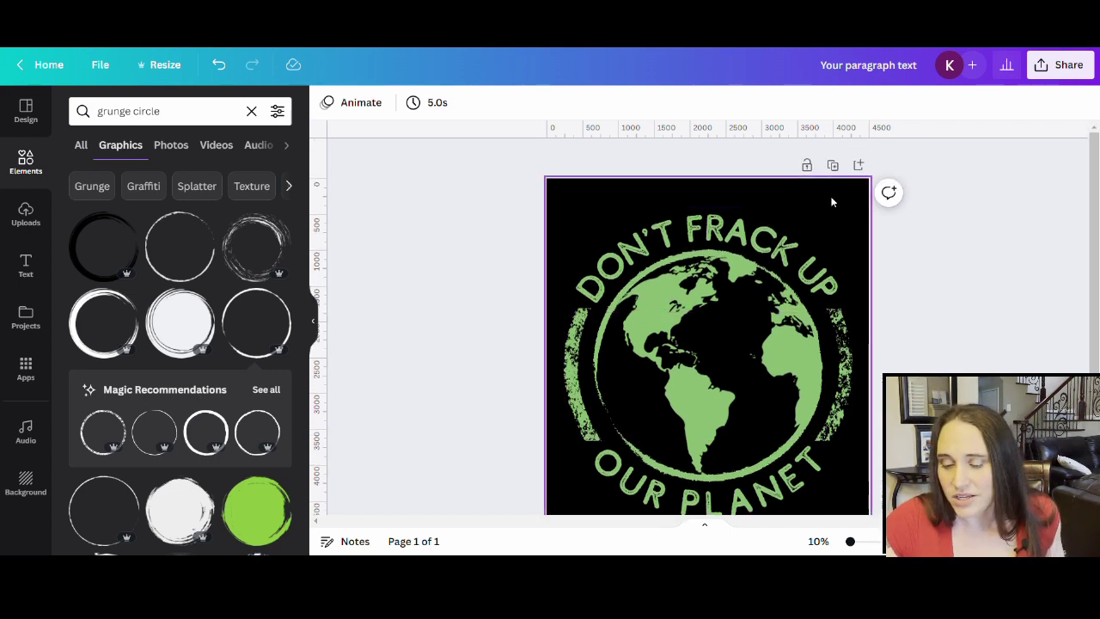
scroll(860, 197, "down", 2)
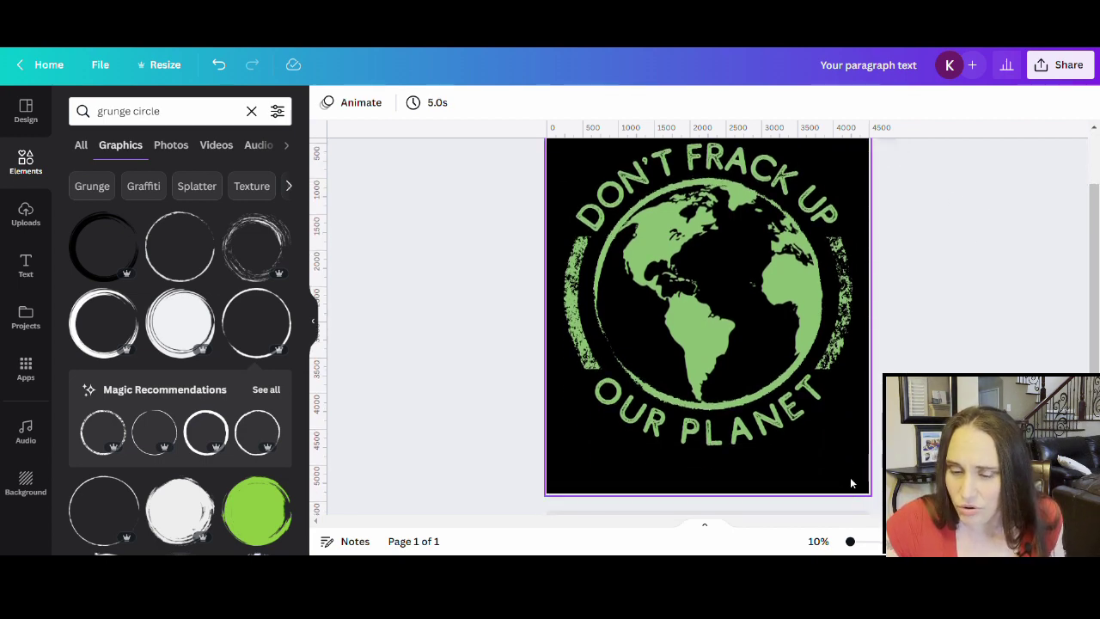
left_click_drag(850, 478, 554, 142)
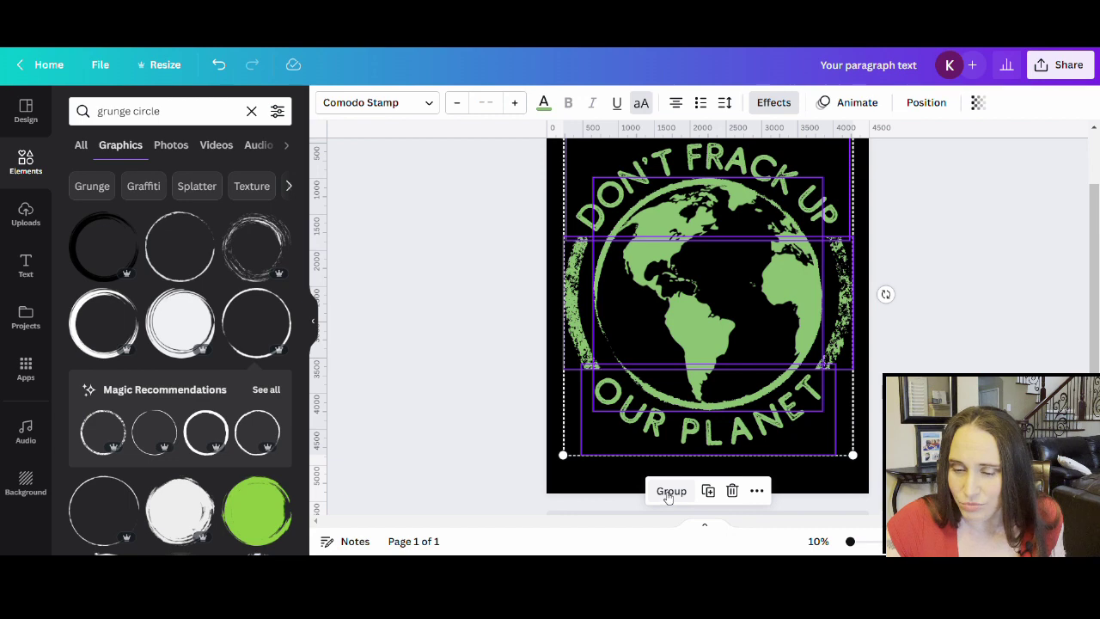
left_click(669, 492)
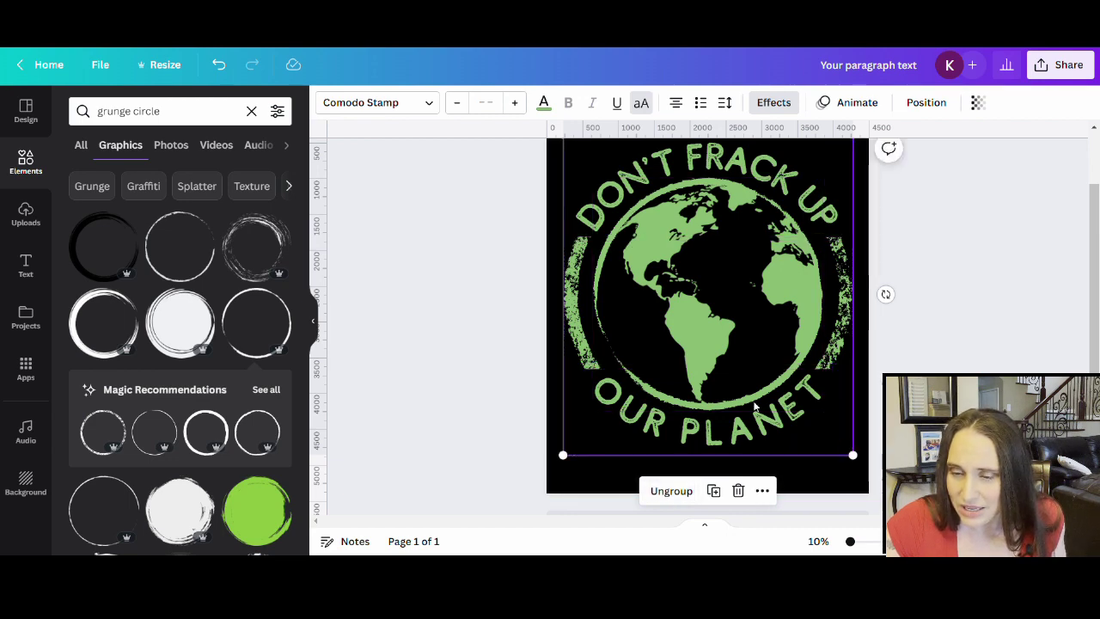
Move the grouped design slightly upward so it sits near the page's upper edge, and deselect it
scroll(755, 404, "up", 2)
left_click_drag(664, 423, 675, 405)
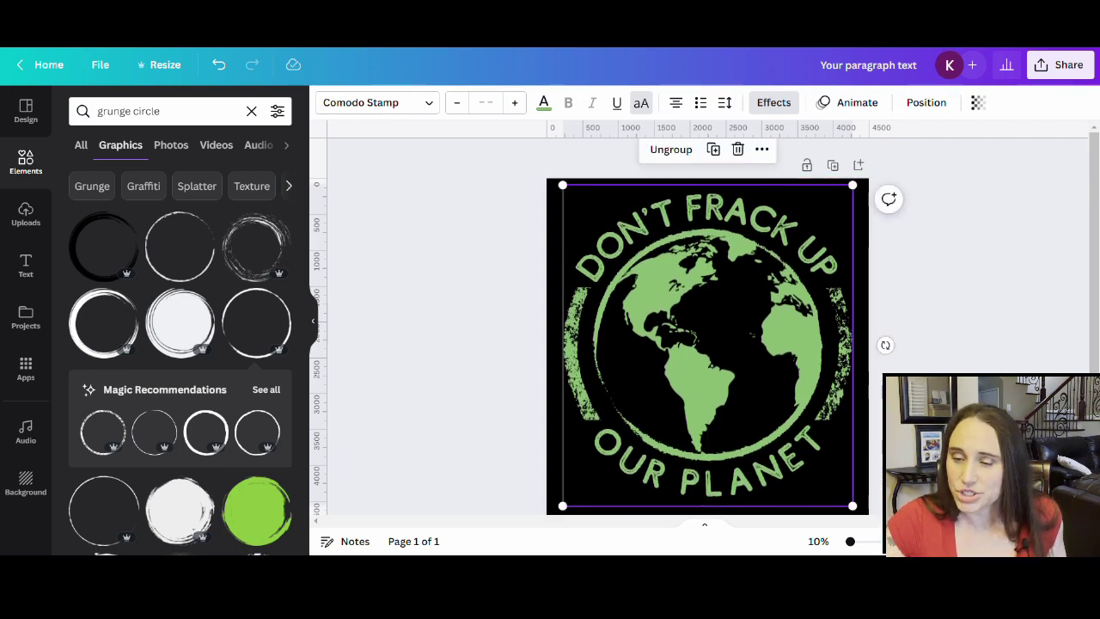
key("Escape")
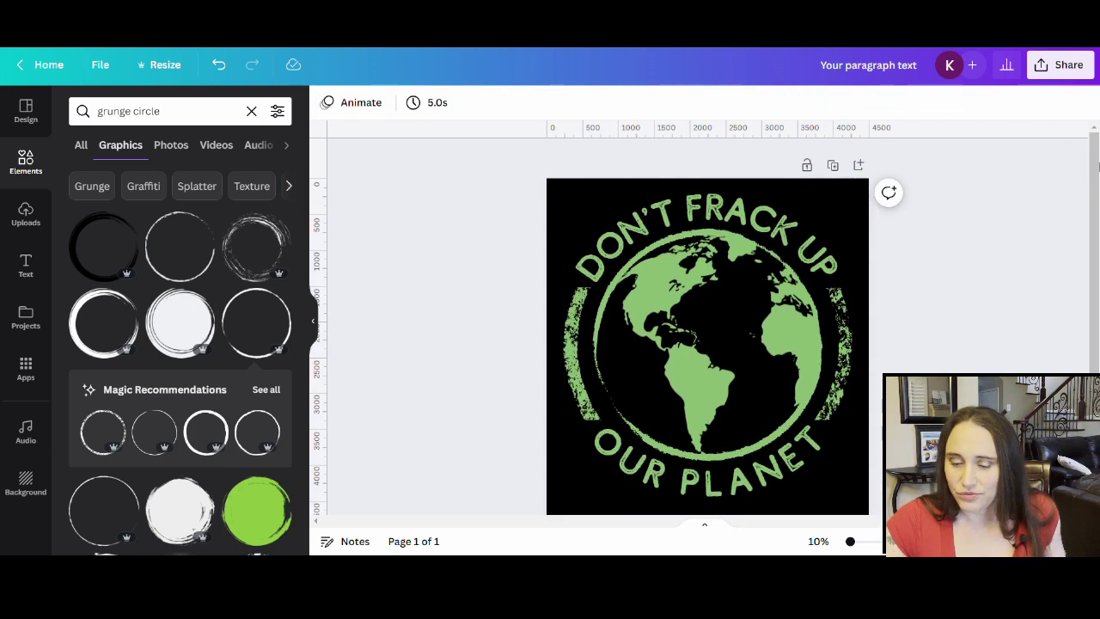
scroll(954, 338, "down", 1)
scroll(954, 338, "down", 2)
scroll(957, 327, "up", 2)
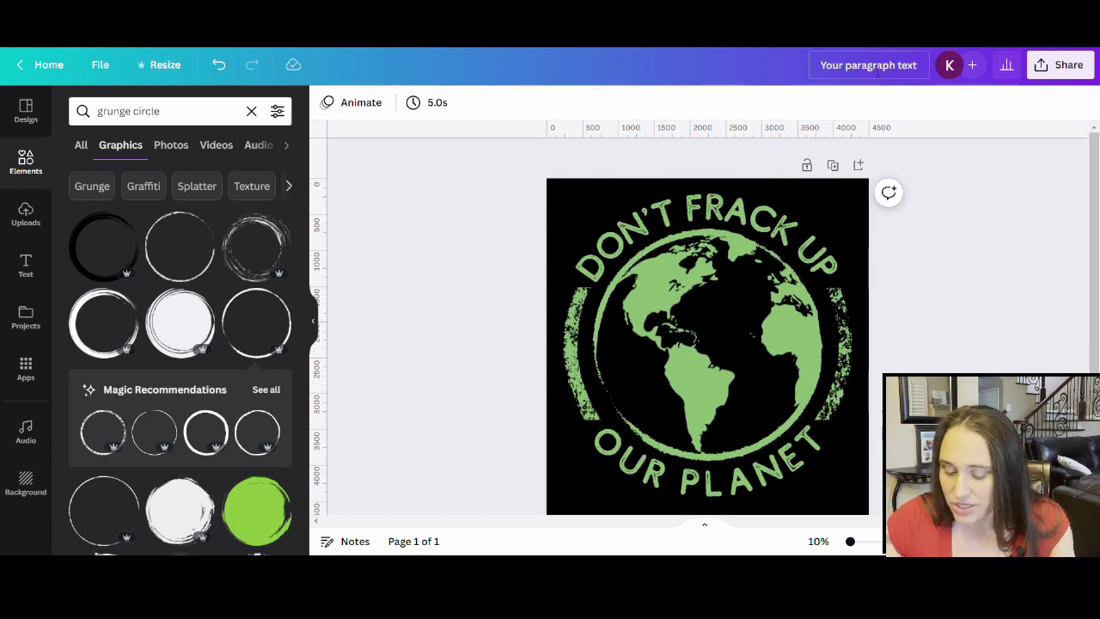
Rename the design as "don't frack up our planet"
left_click(912, 69)
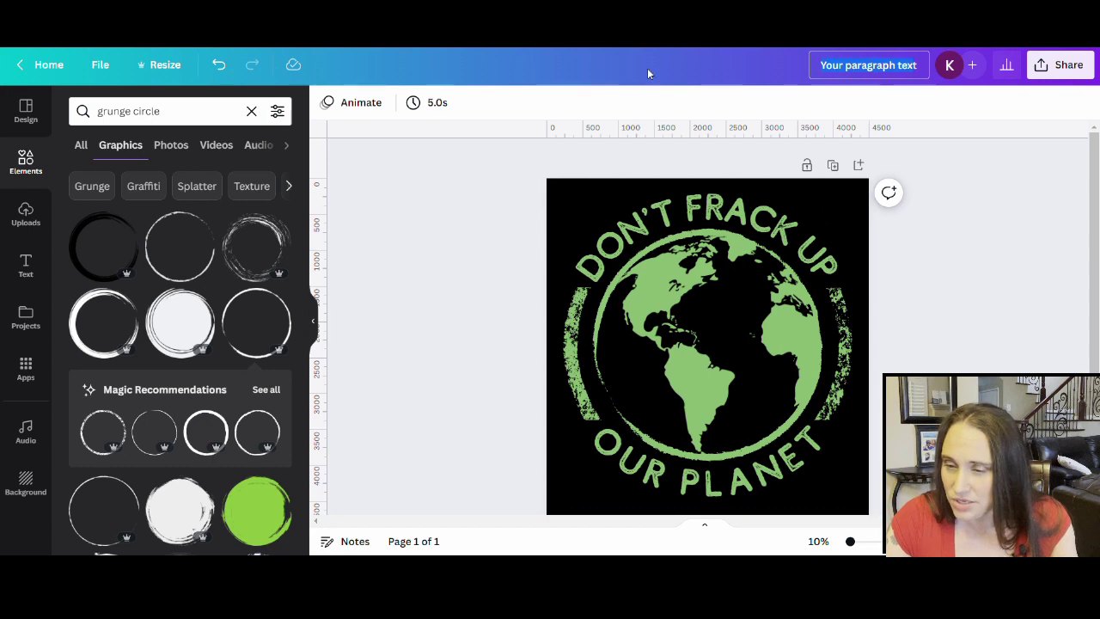
key("BackSpace")
type("d")
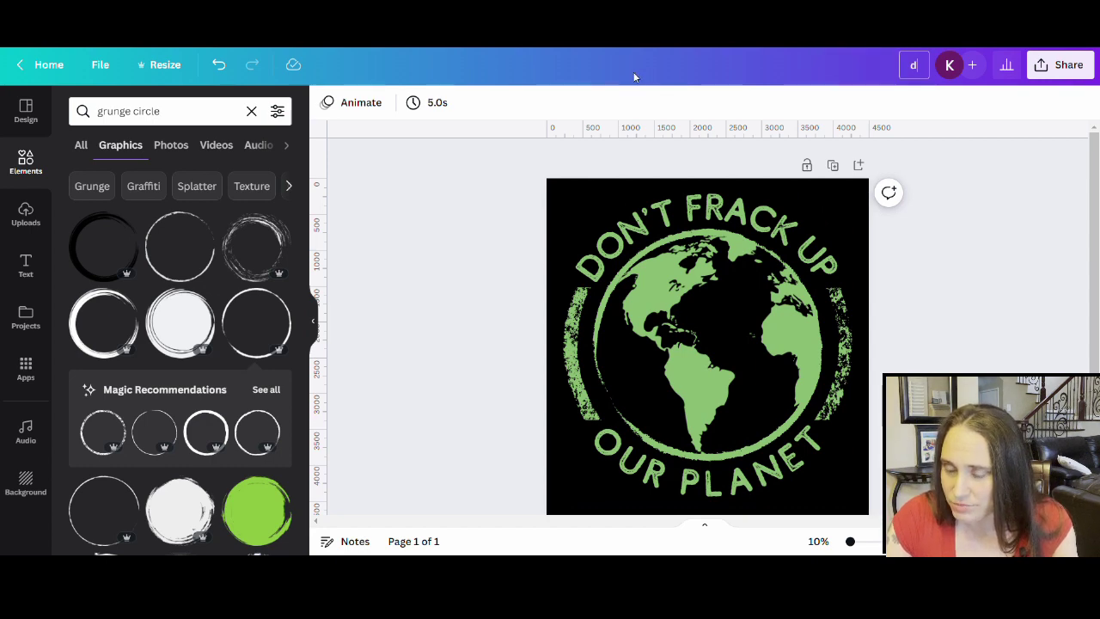
type("on't frack u")
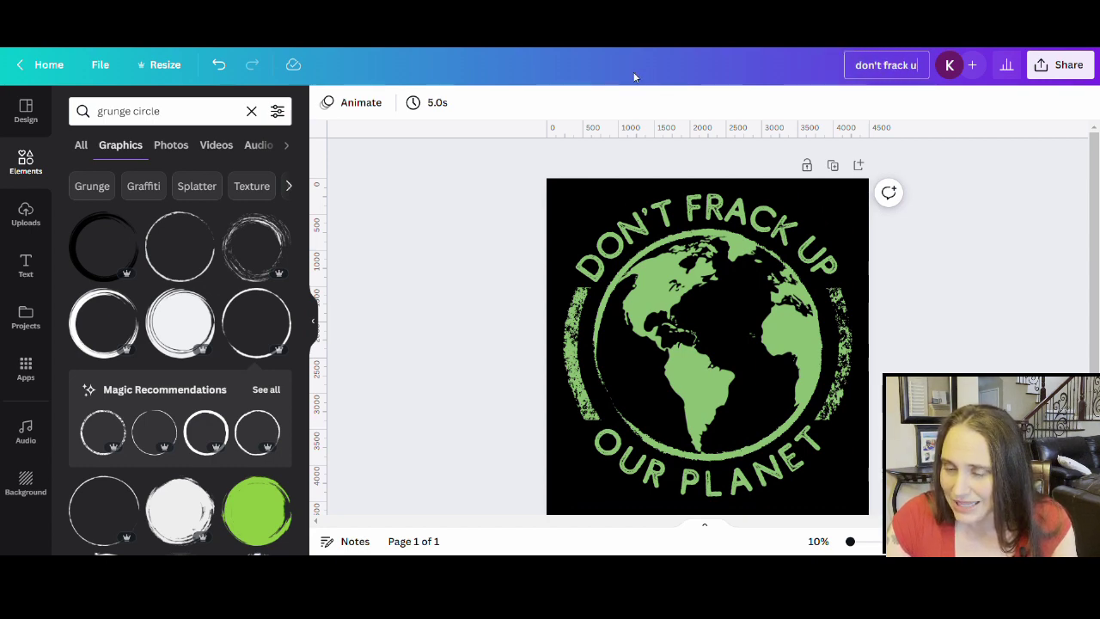
type("p our pla")
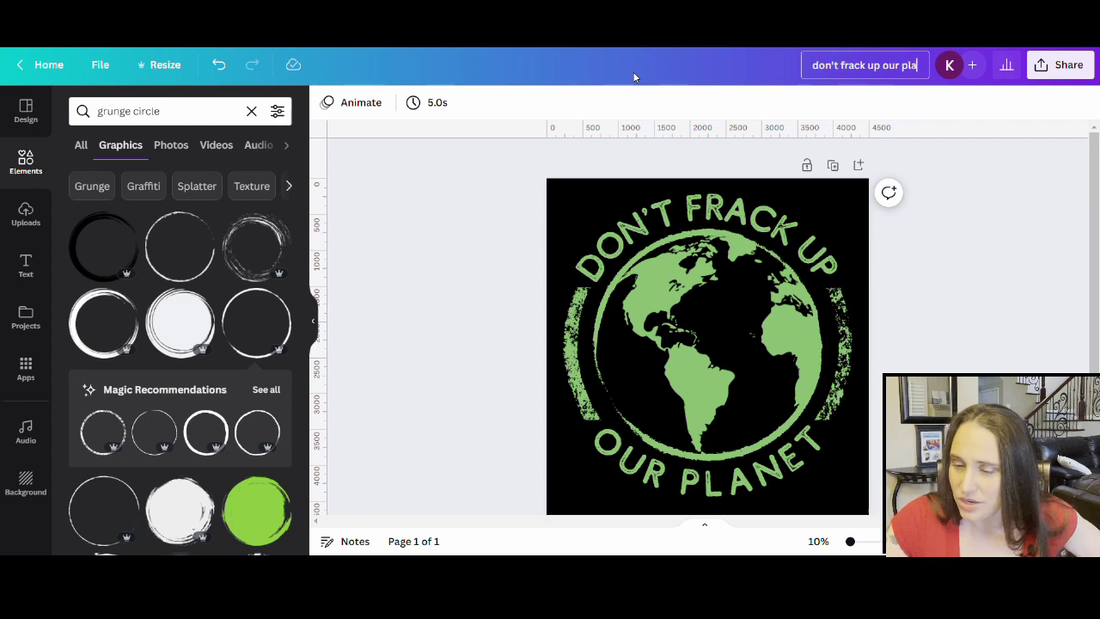
type("net")
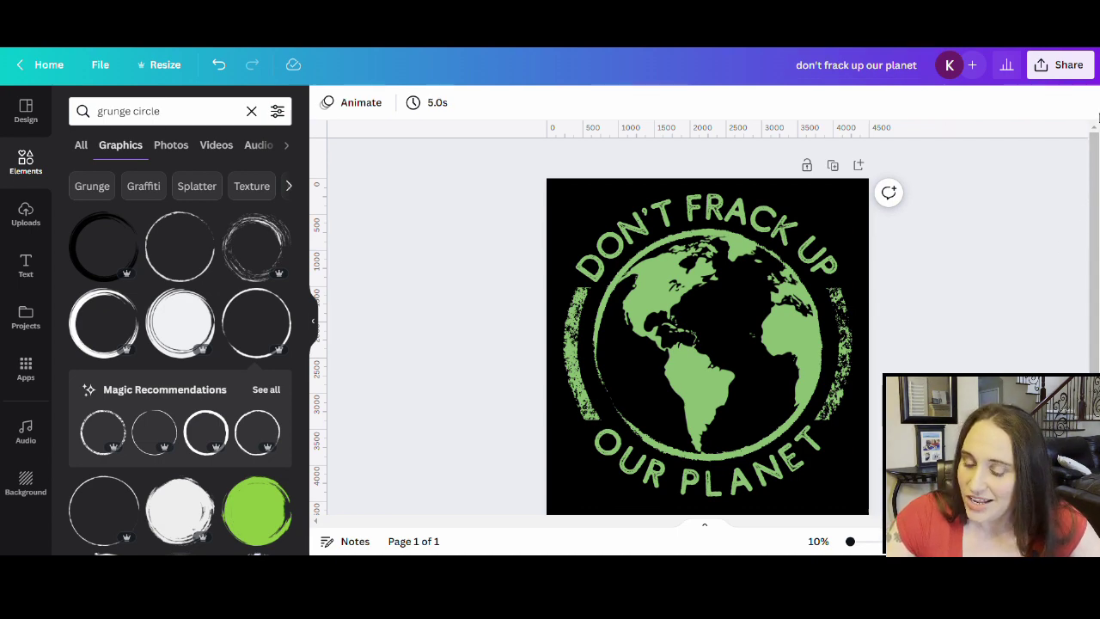
Download the design as a PNG at size 1 with a transparent background, and dismiss the download notice
left_click(1050, 78)
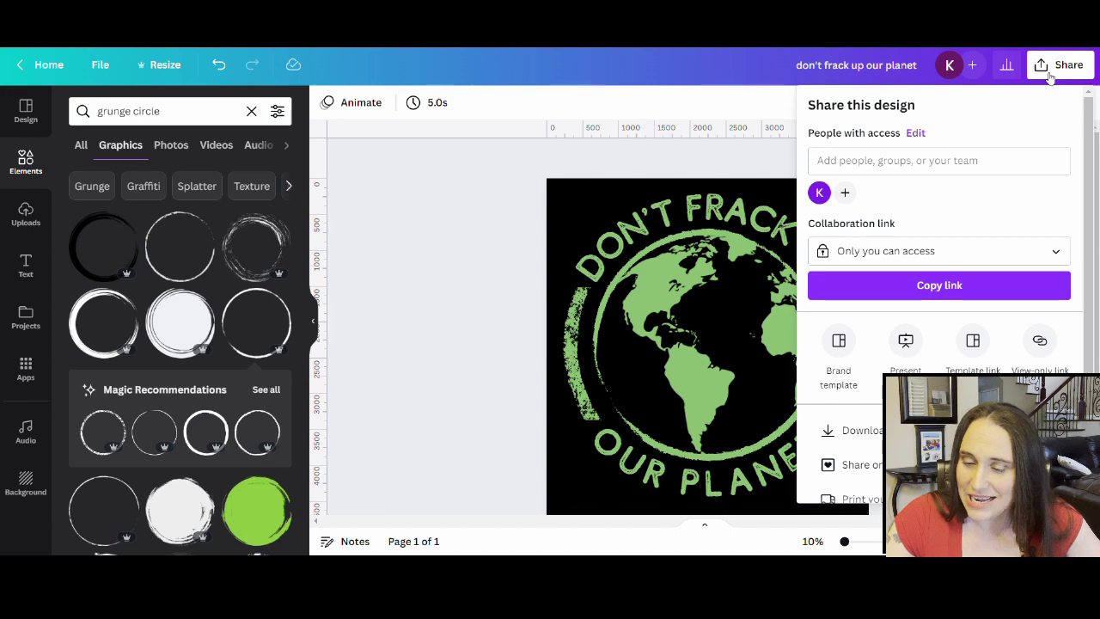
left_click(847, 429)
left_click(875, 252)
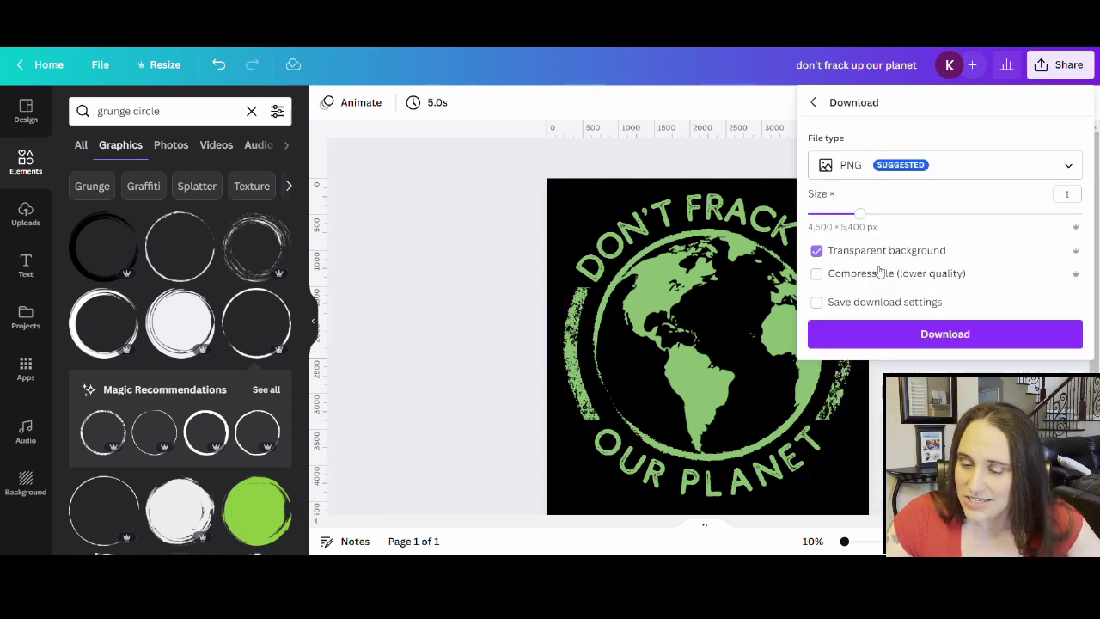
left_click(950, 335)
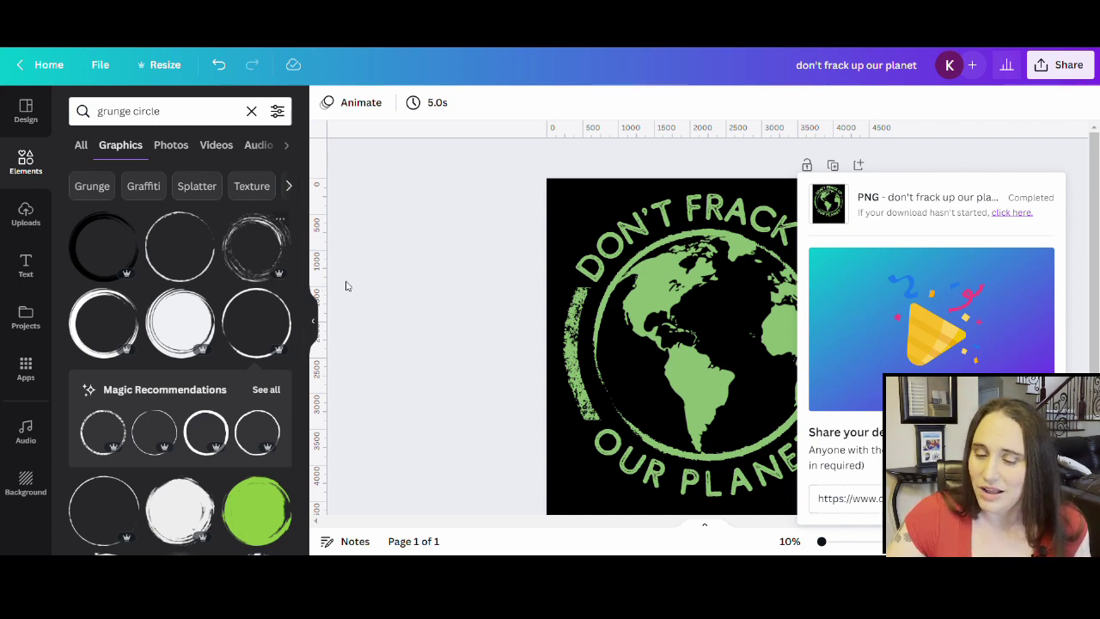
left_click(398, 262)
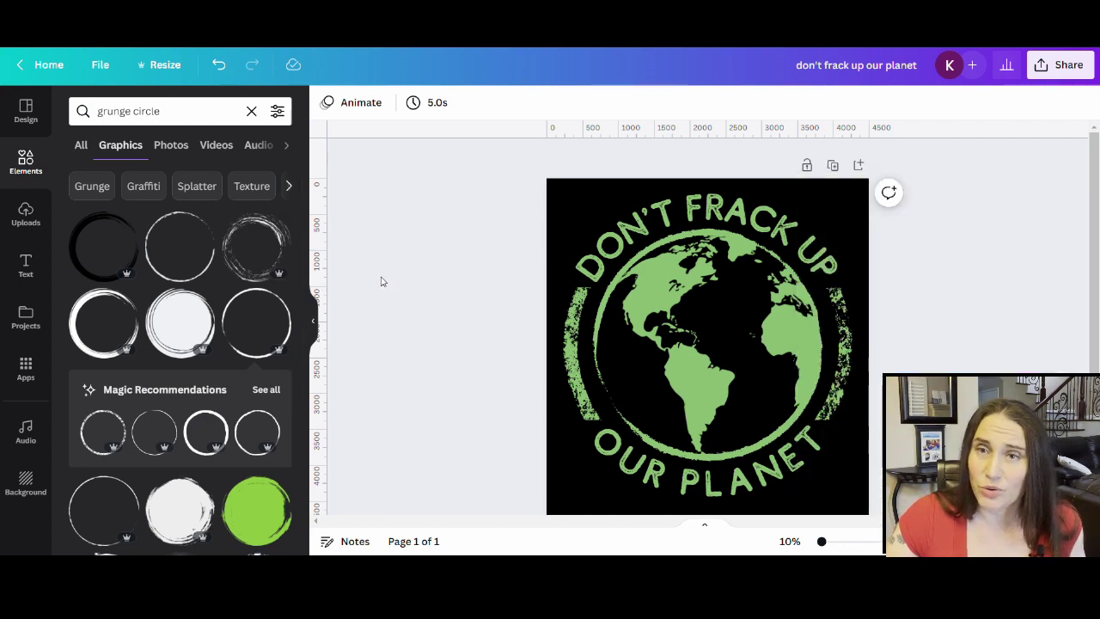